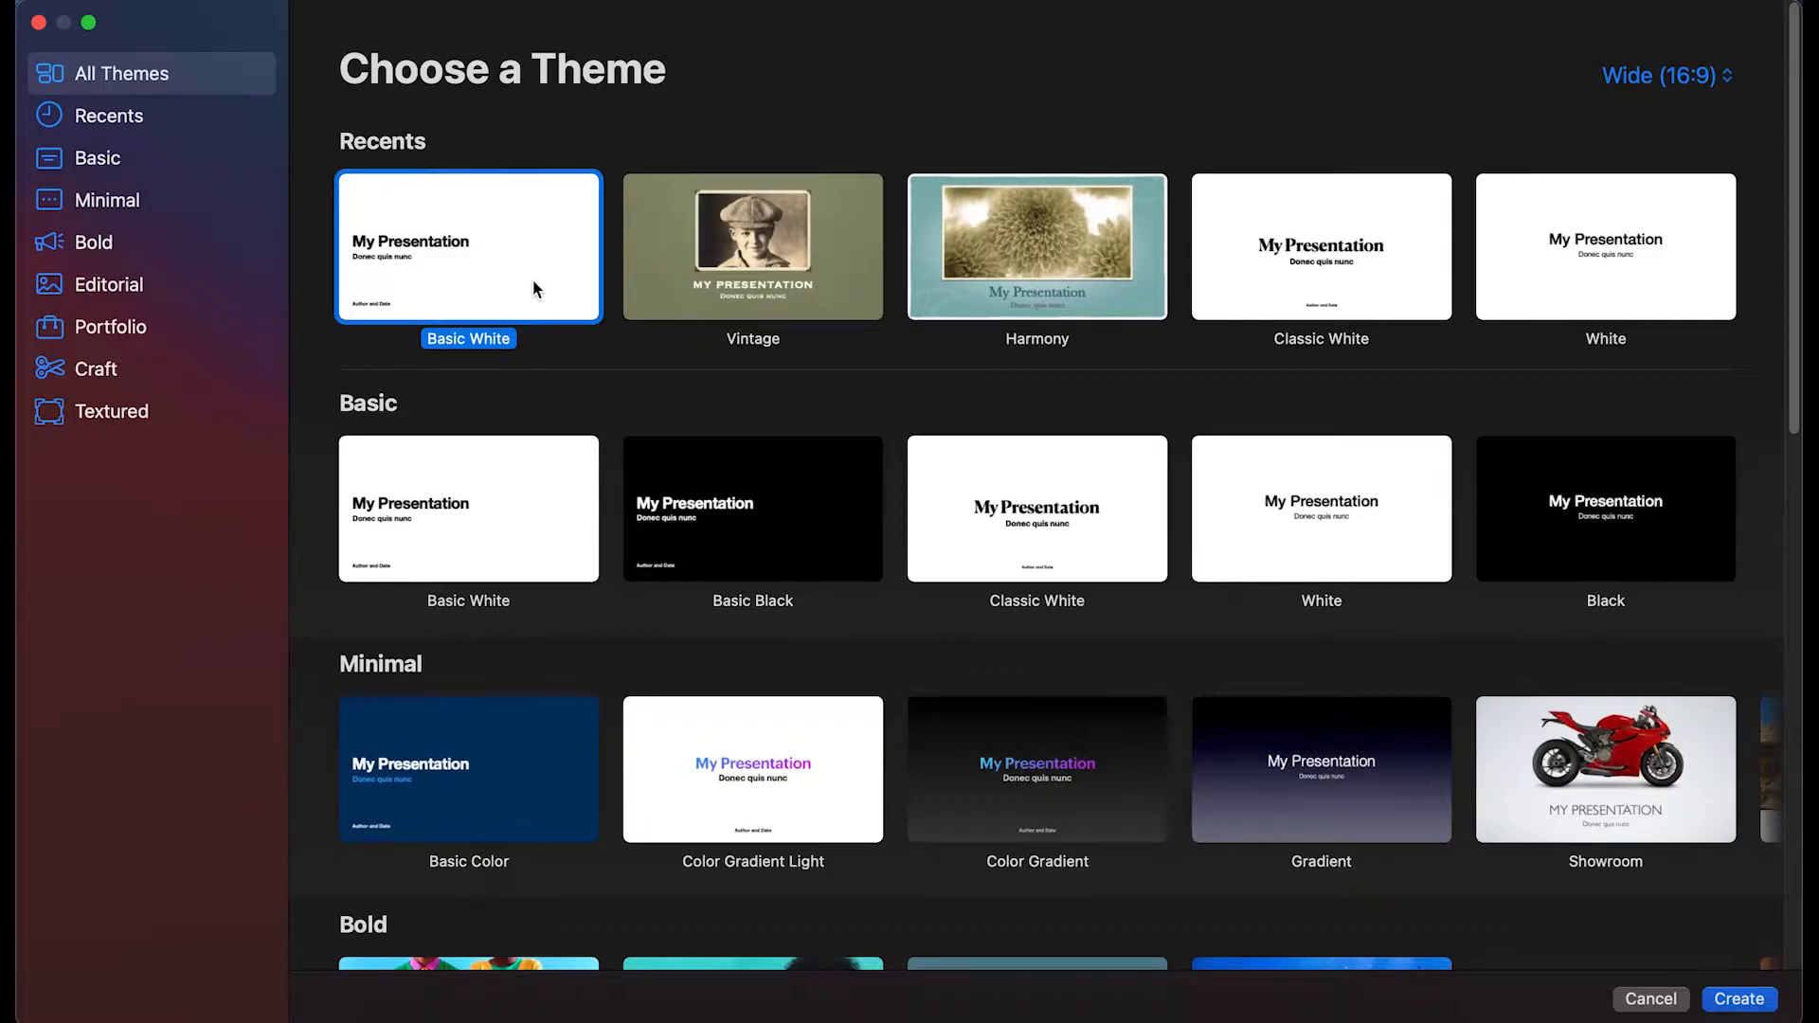
Create a presentation with the Basic White theme and delete the title, subtitle, and author and date placeholders from the slide
left_click(1743, 1001)
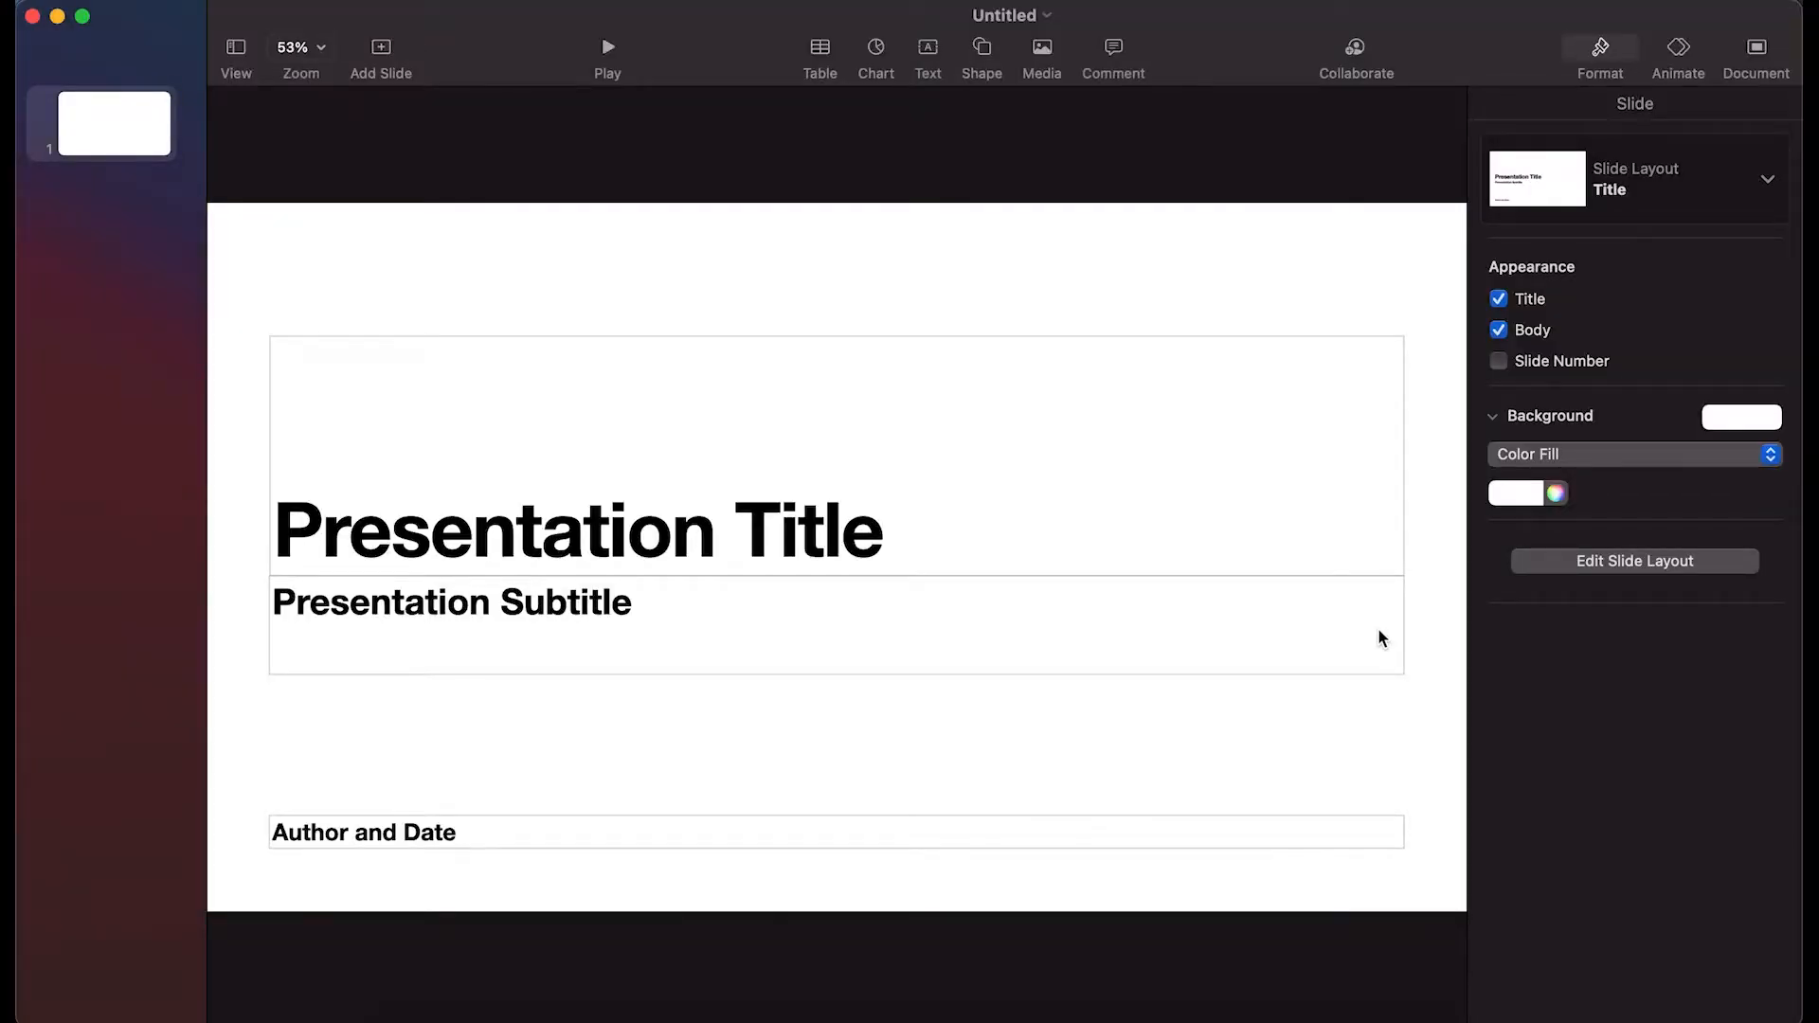
left_click(1241, 512)
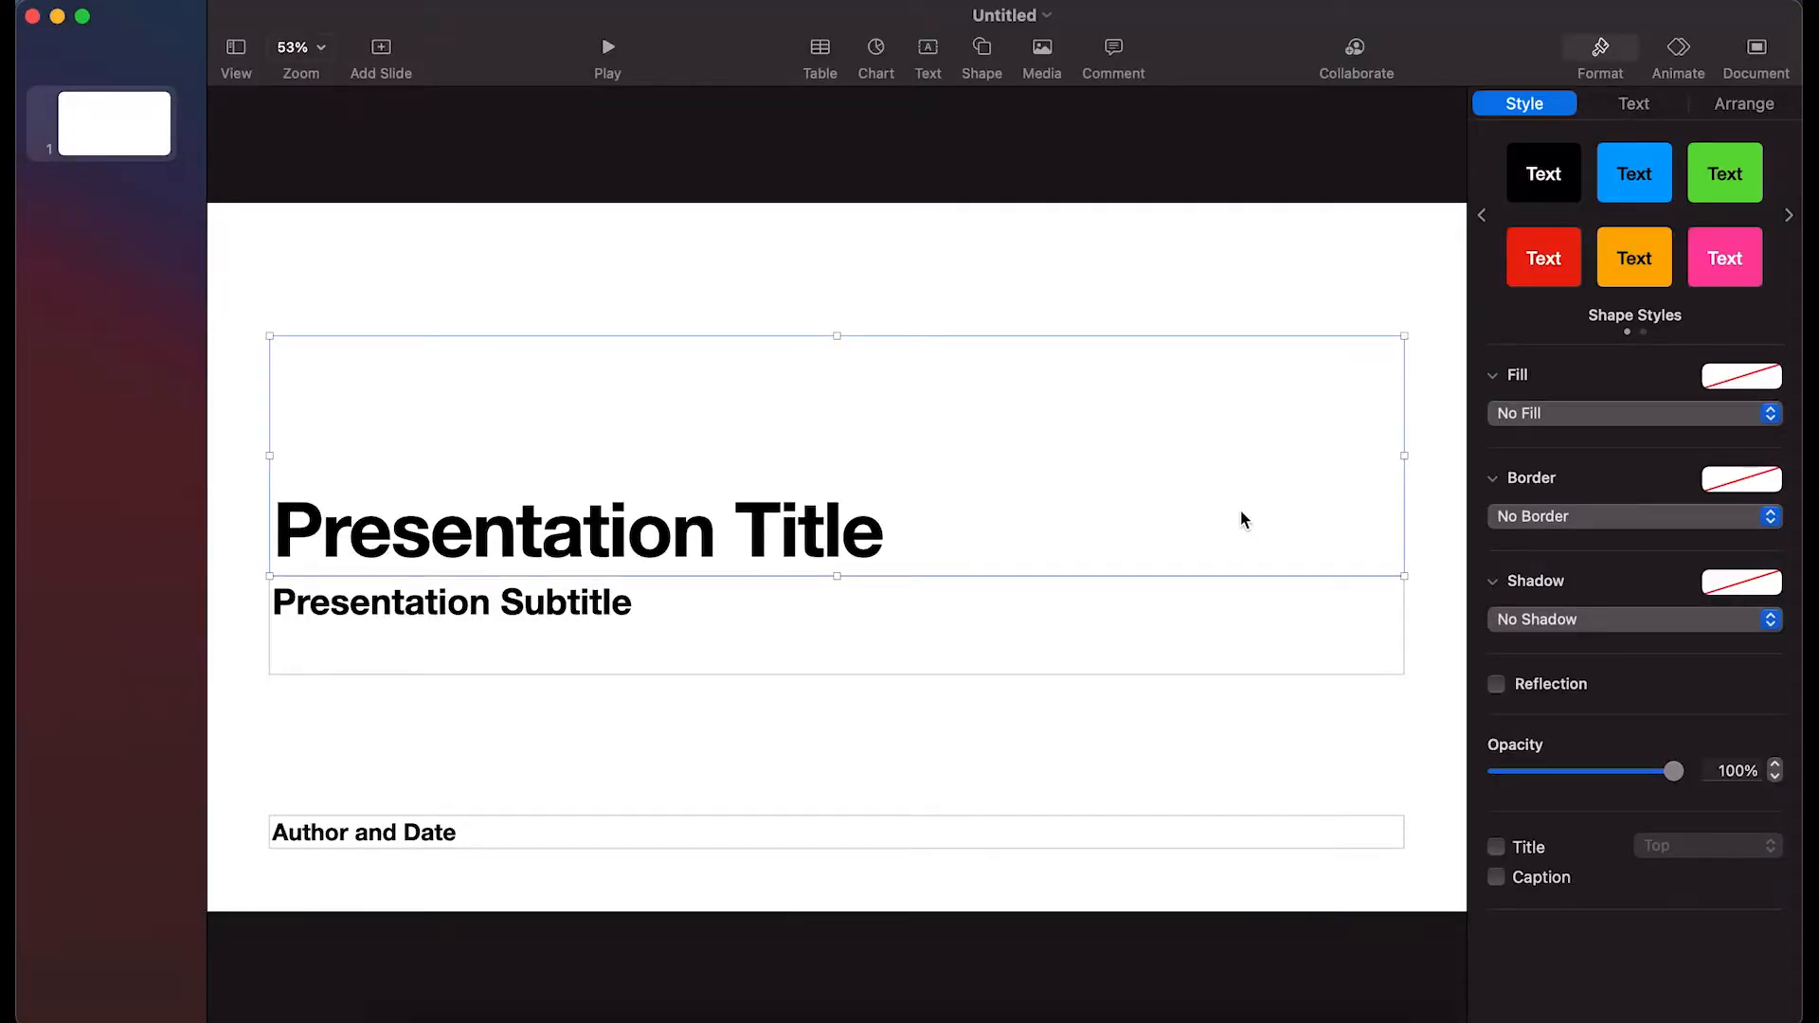
key("Delete")
left_click(873, 629)
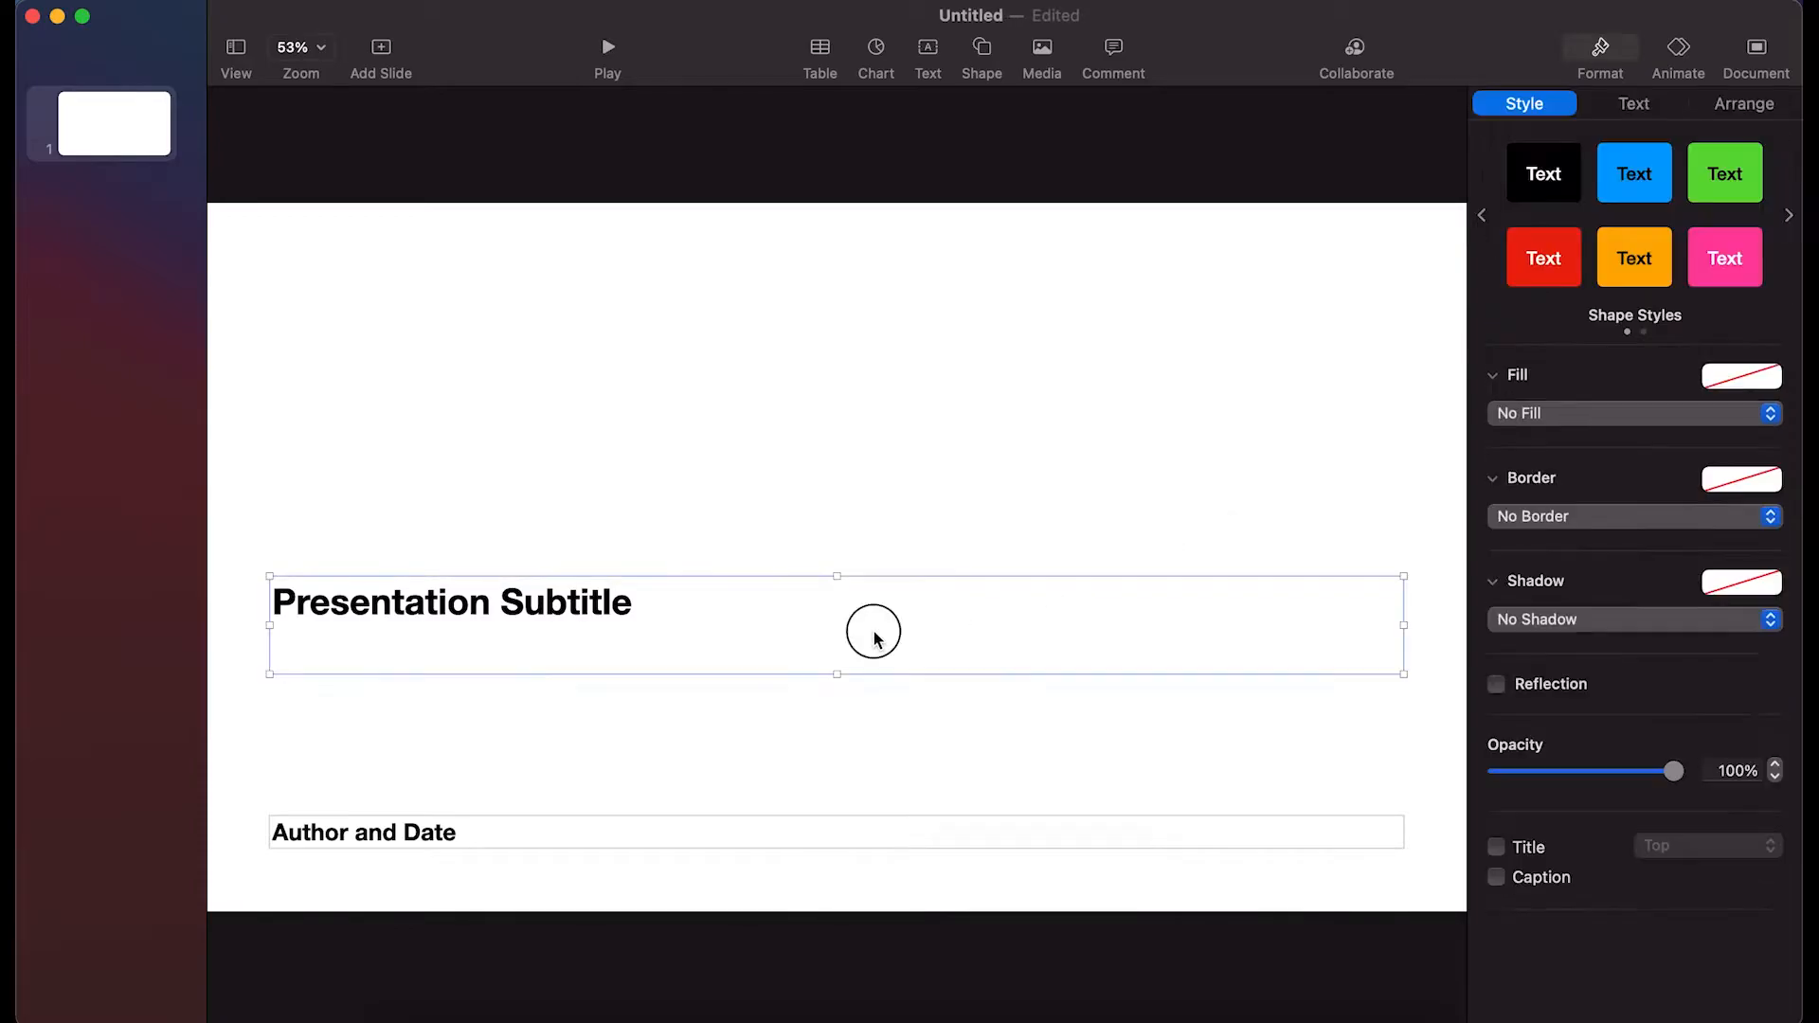
key("Delete")
left_click(792, 835)
key("Delete")
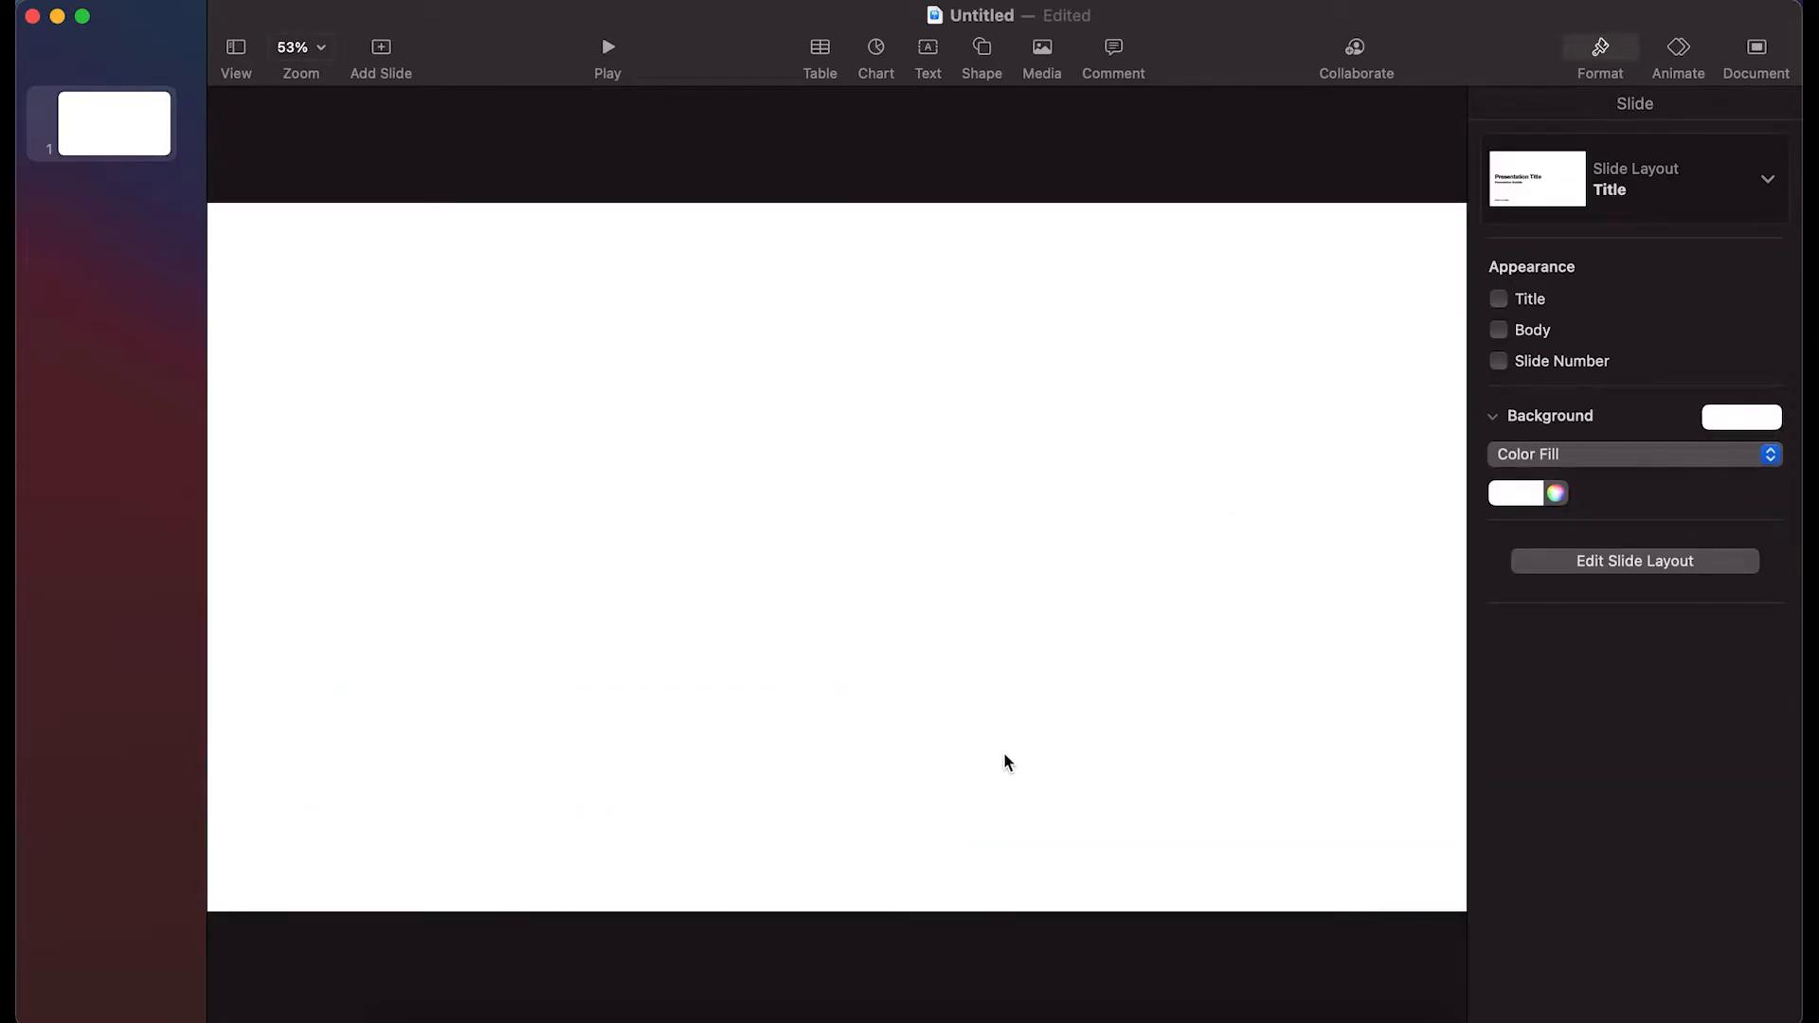
Set a custom slide size of 1200 pts wide by 768 pts high
left_click(1751, 58)
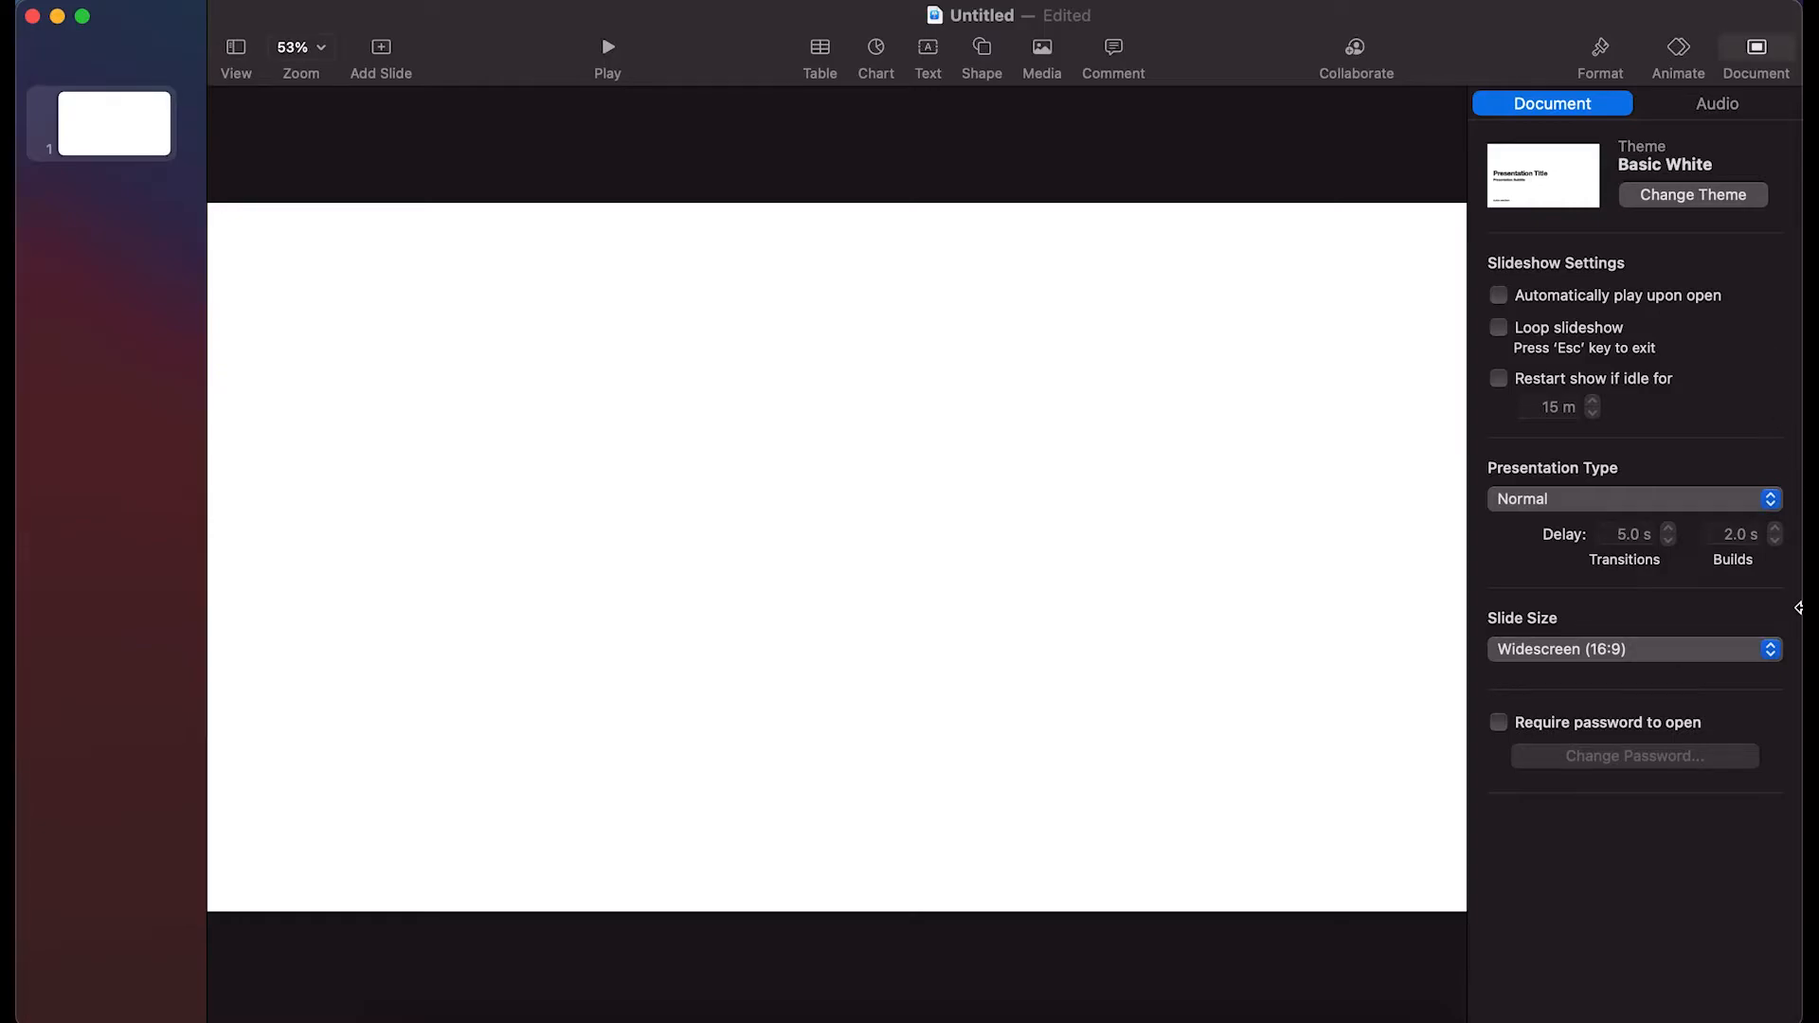
left_click(1772, 652)
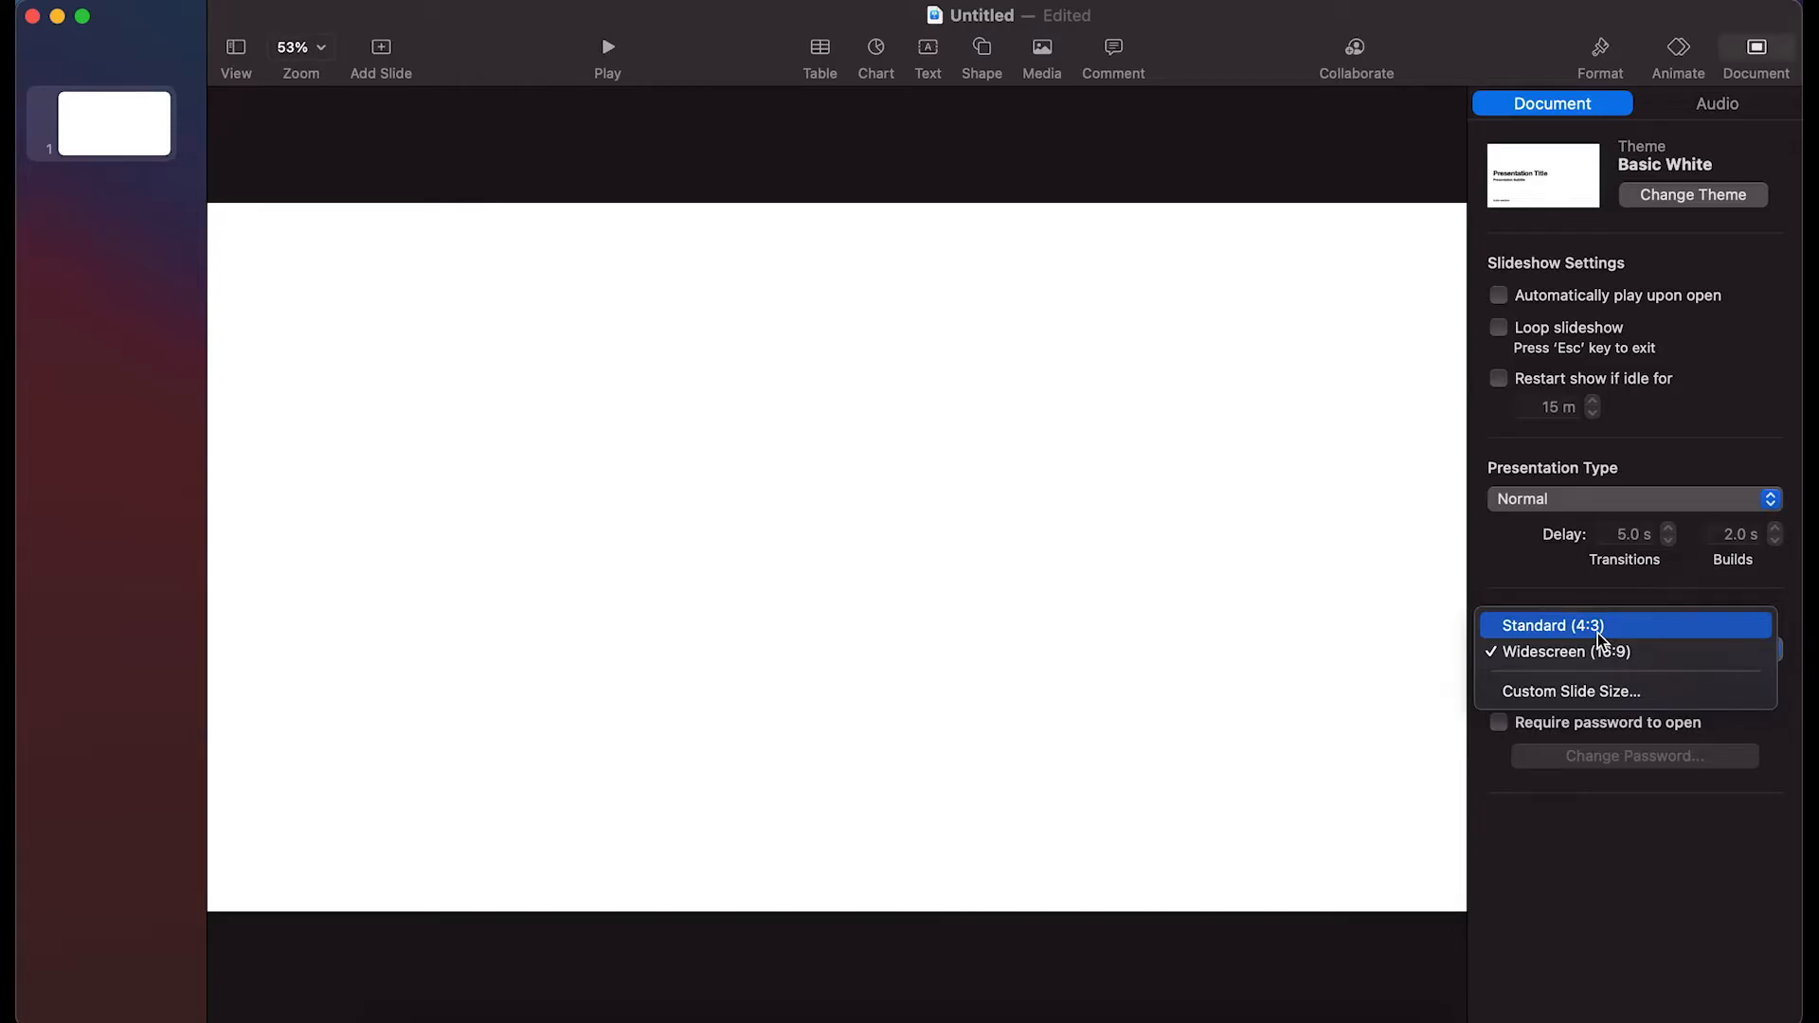
left_click(1594, 688)
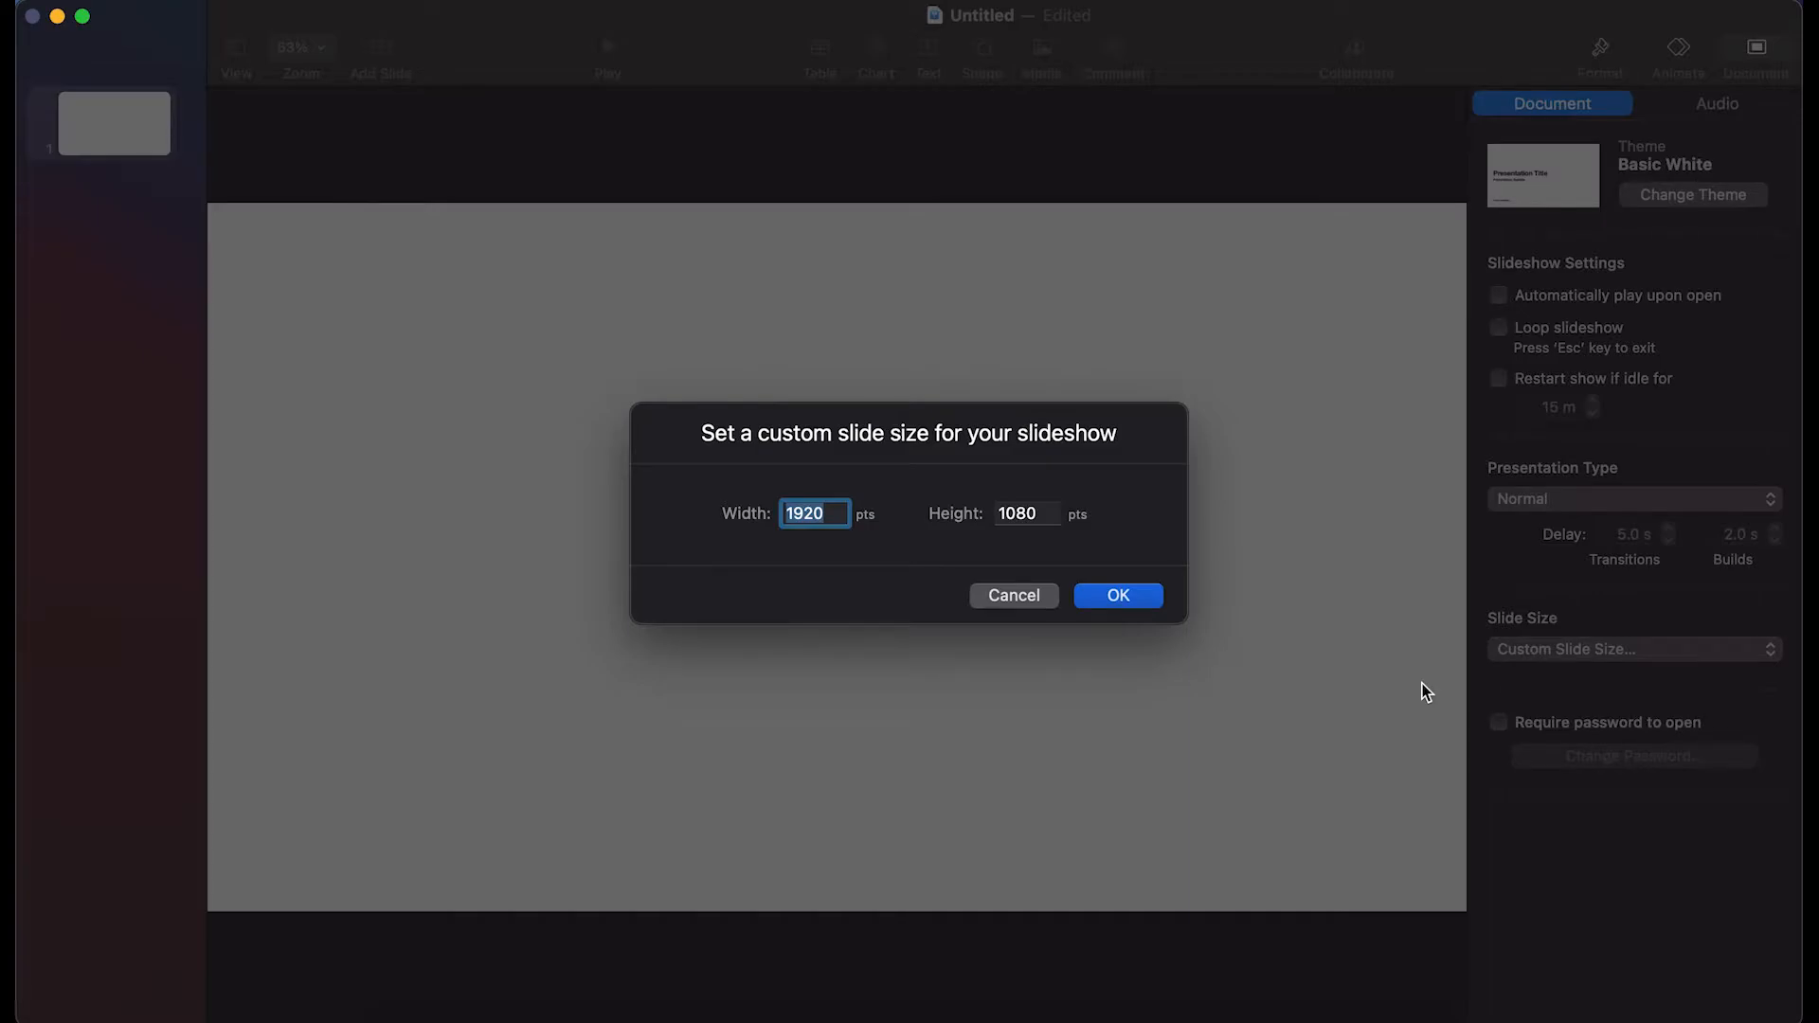
type("1200")
double_click(1052, 515)
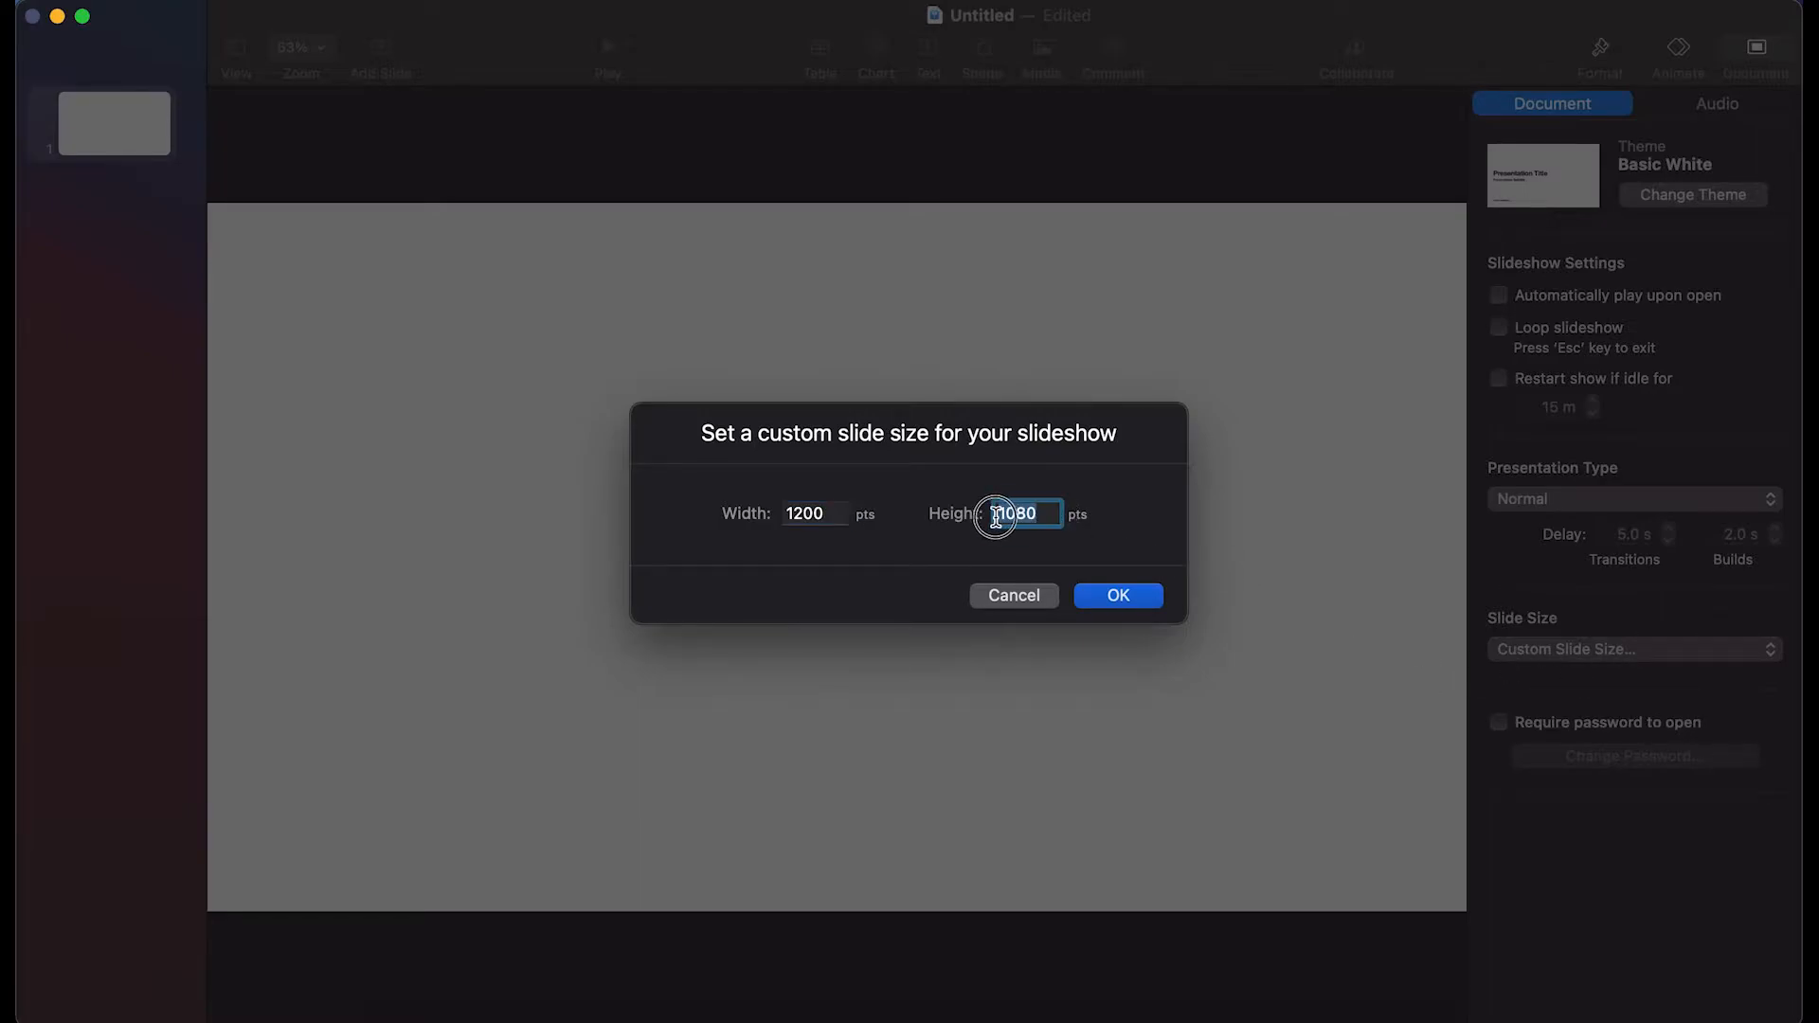
type("768")
left_click(1128, 597)
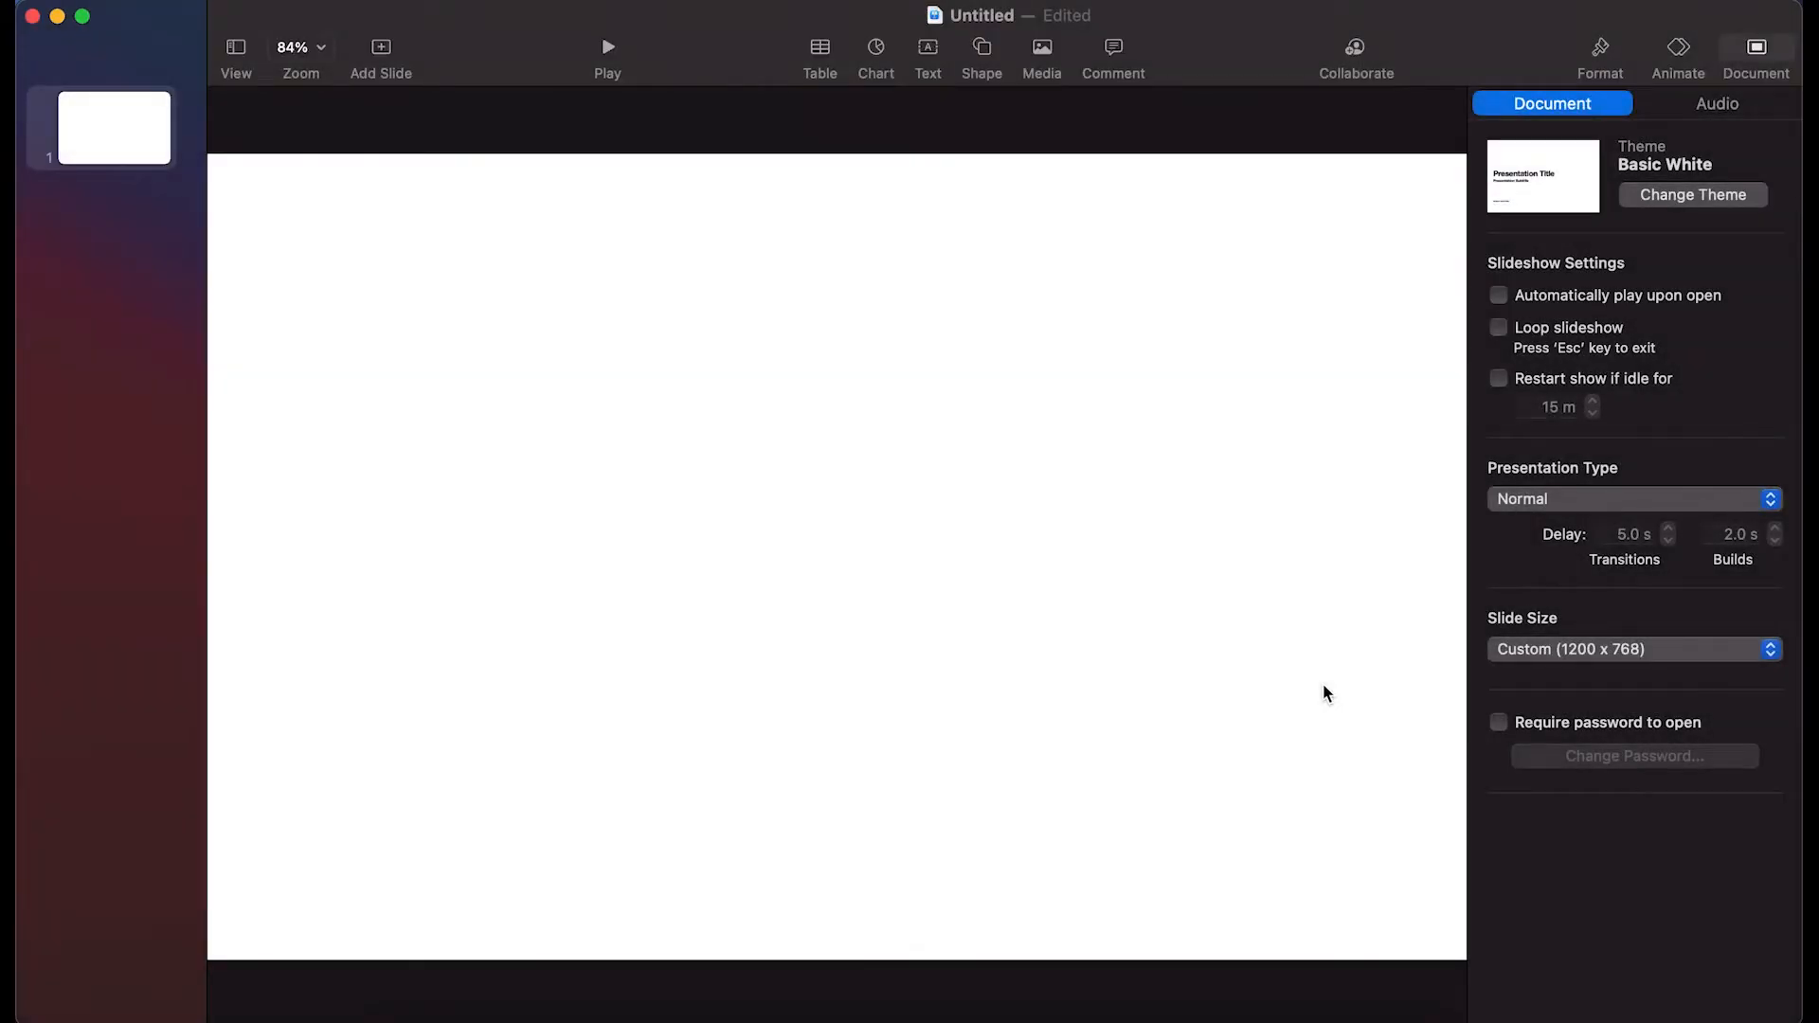
Change the slide background's color fill to the light gray Mercury
left_click(1597, 58)
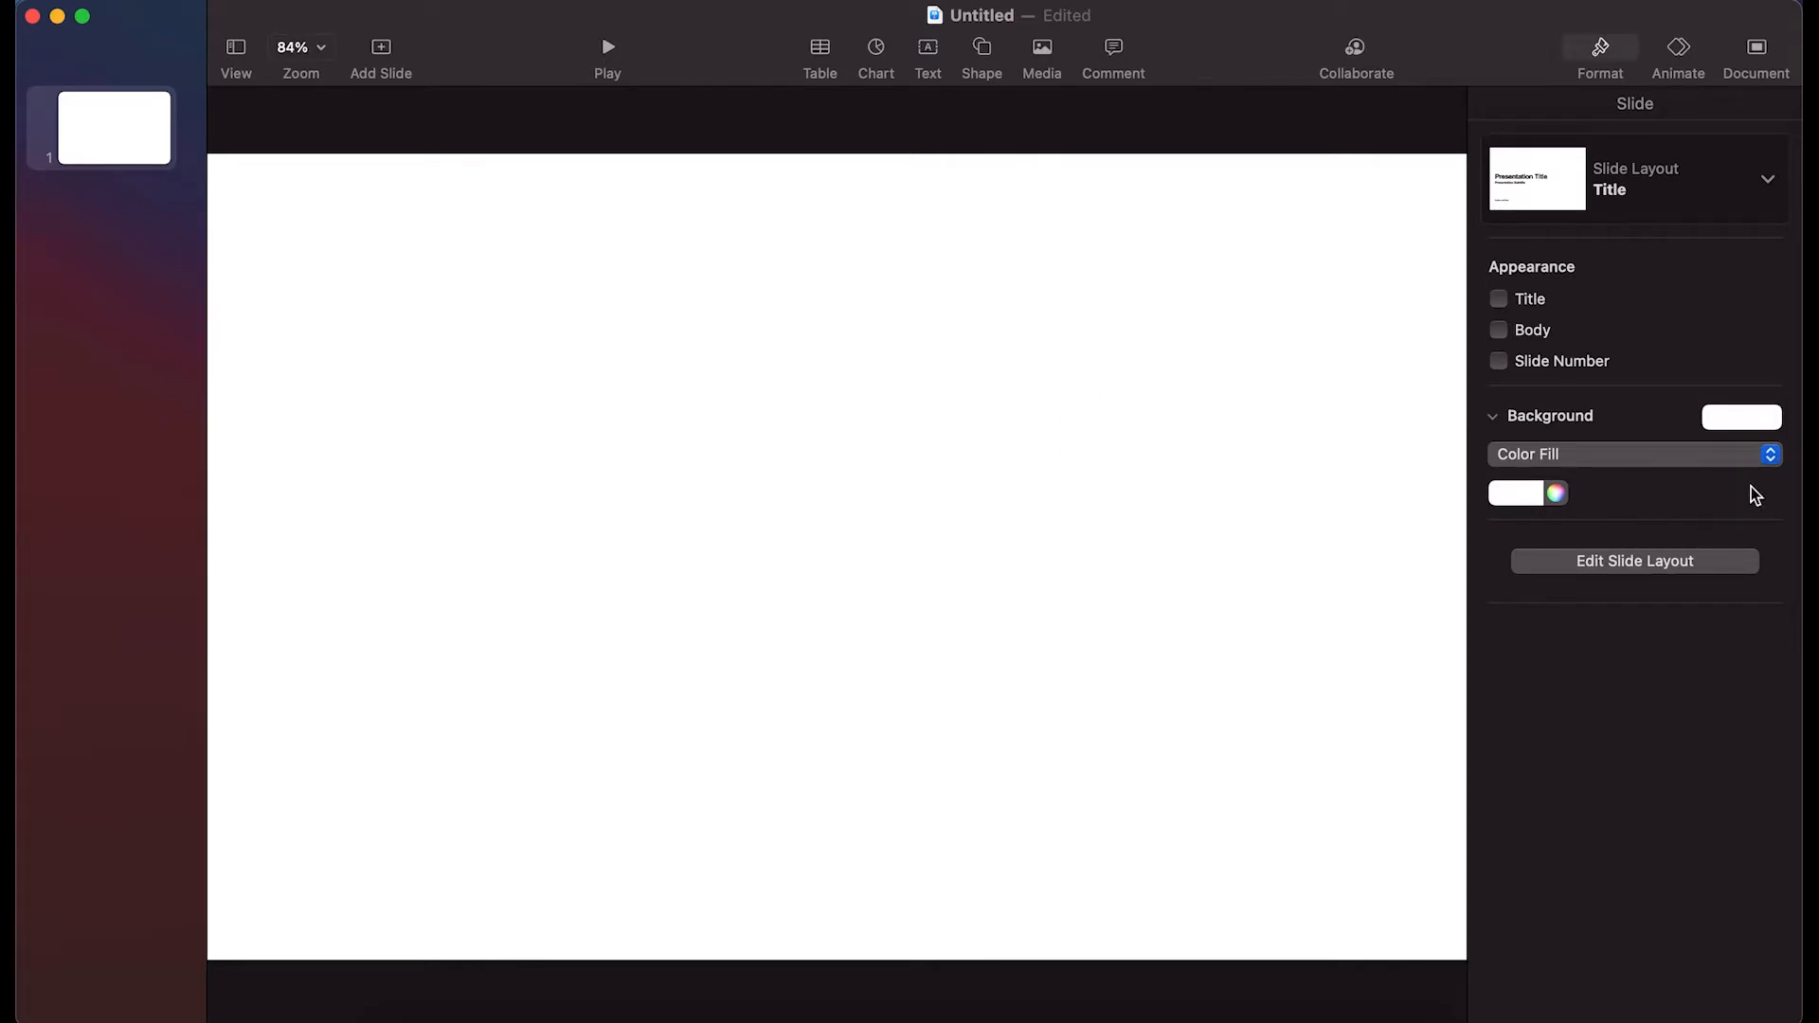
left_click(1558, 493)
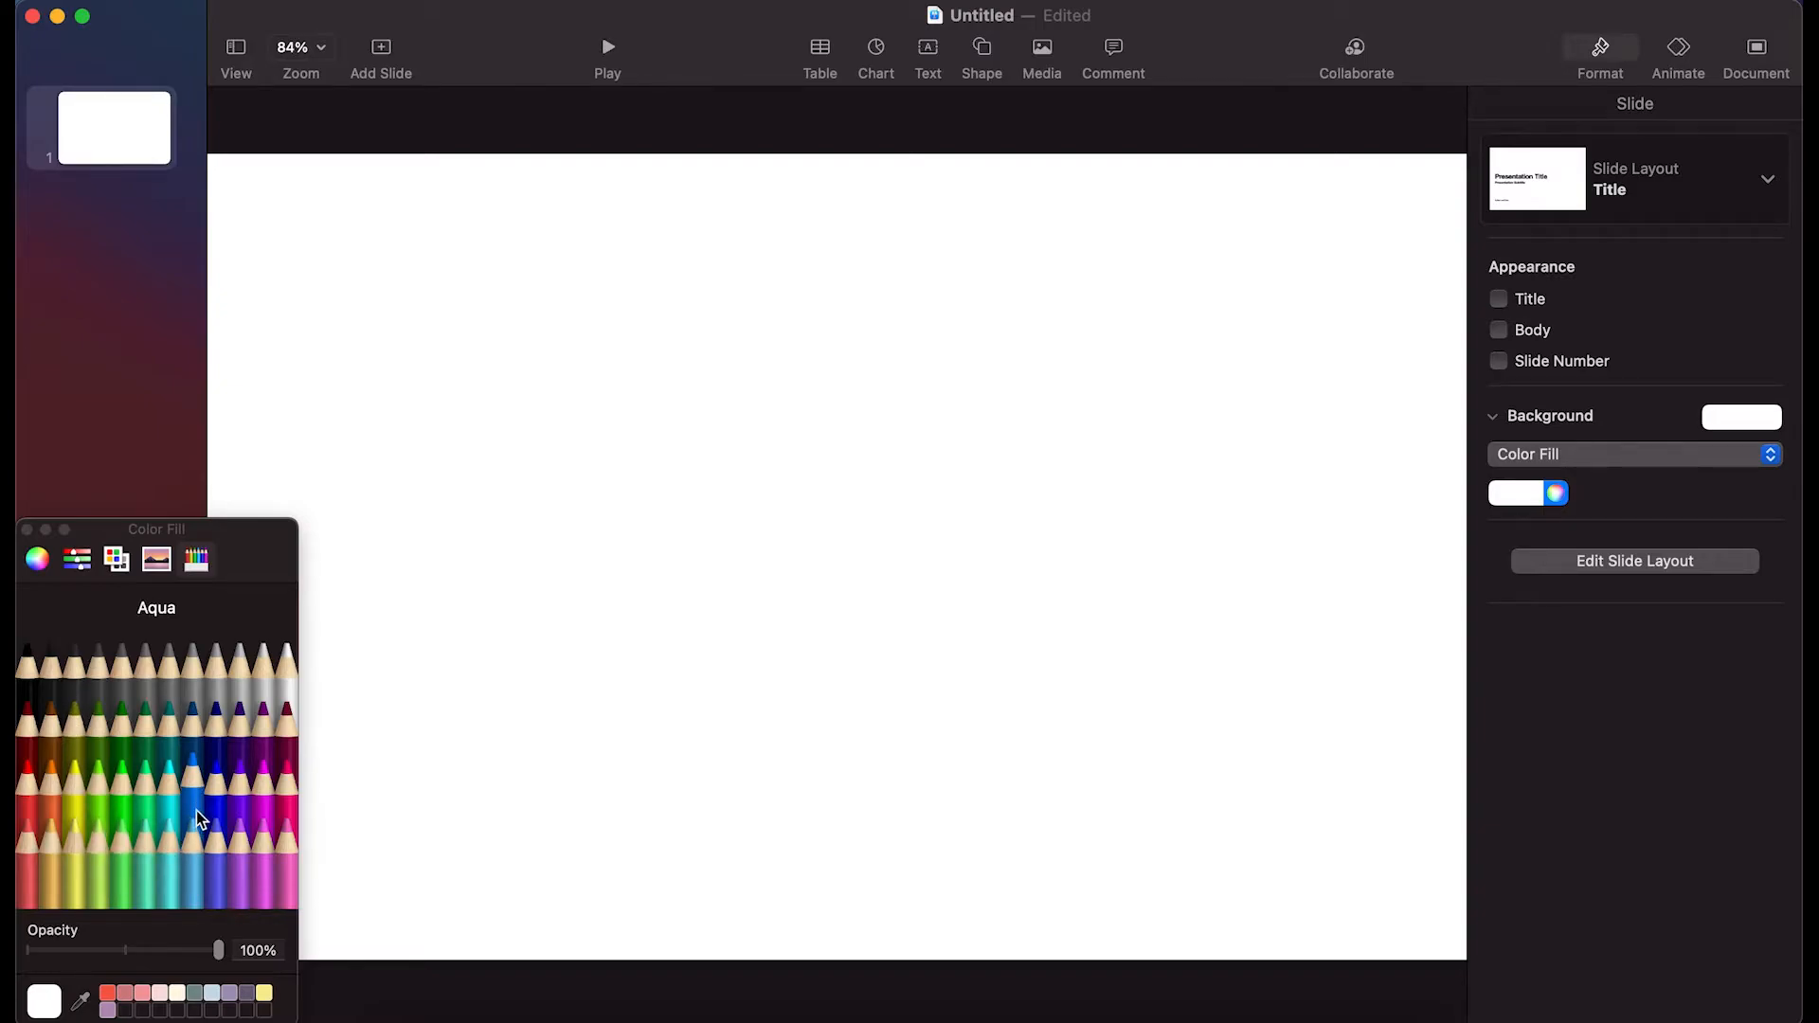
left_click(266, 690)
left_click(242, 694)
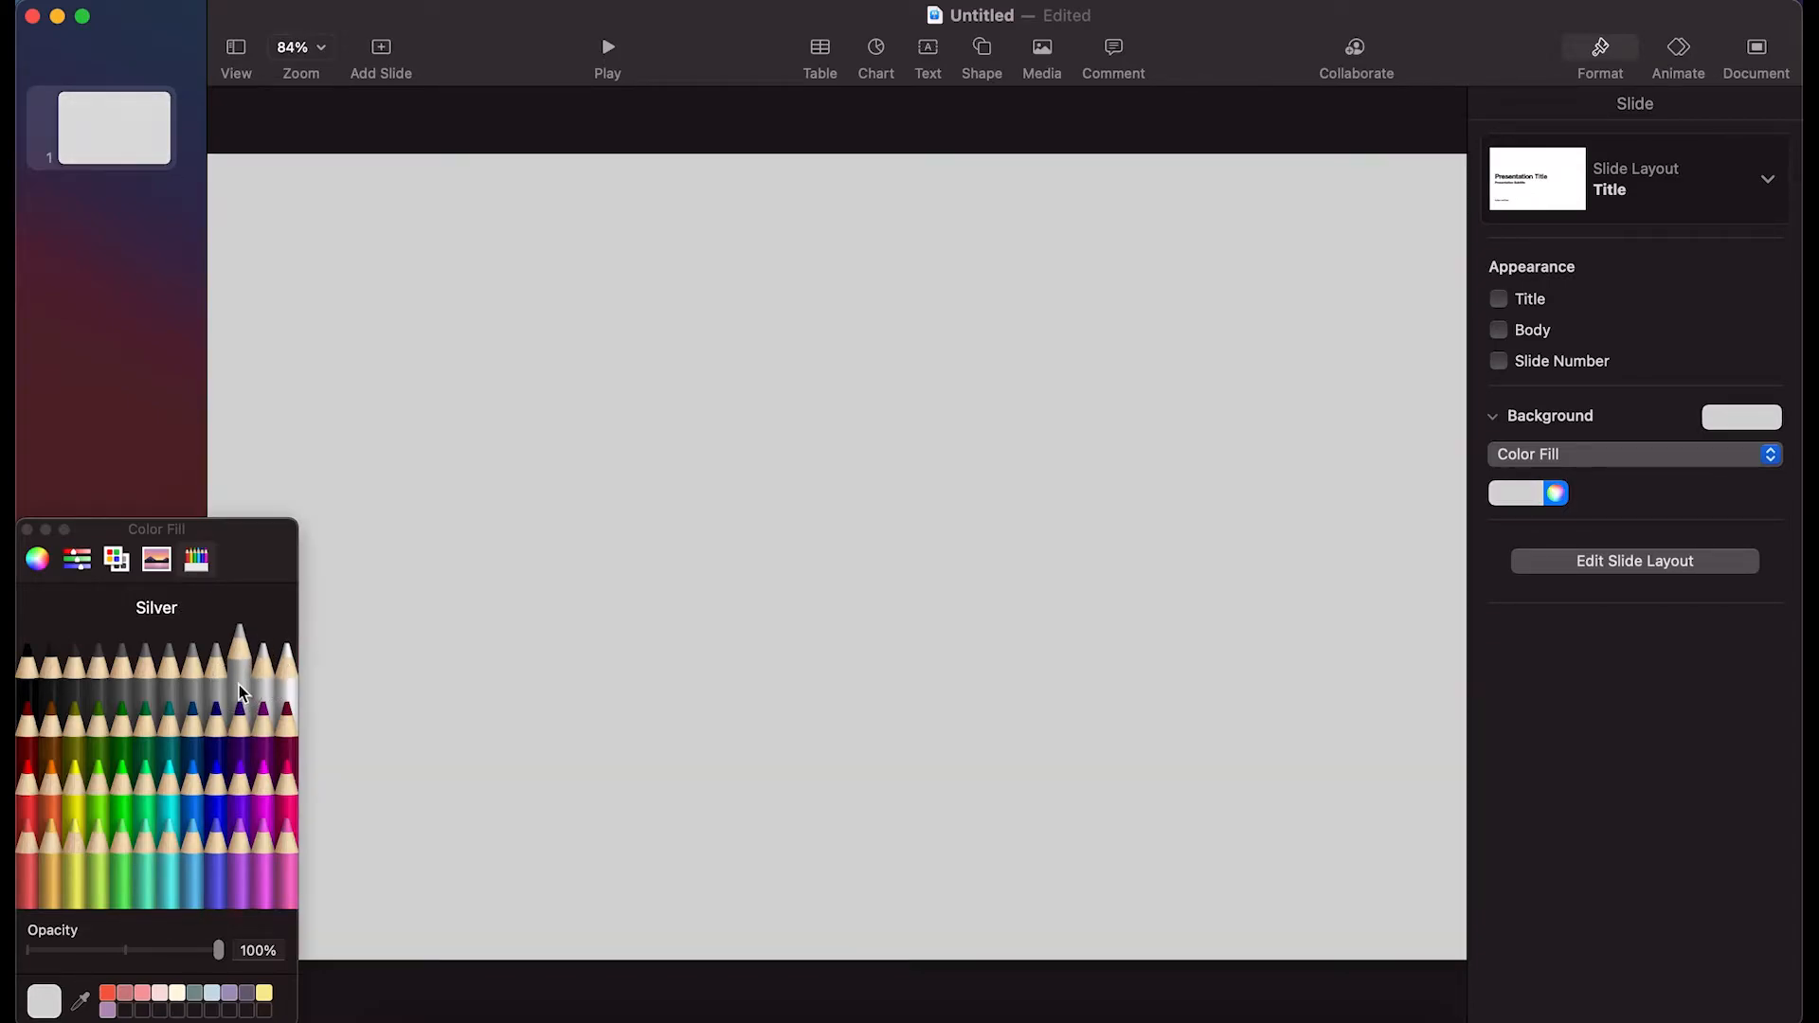
left_click(264, 690)
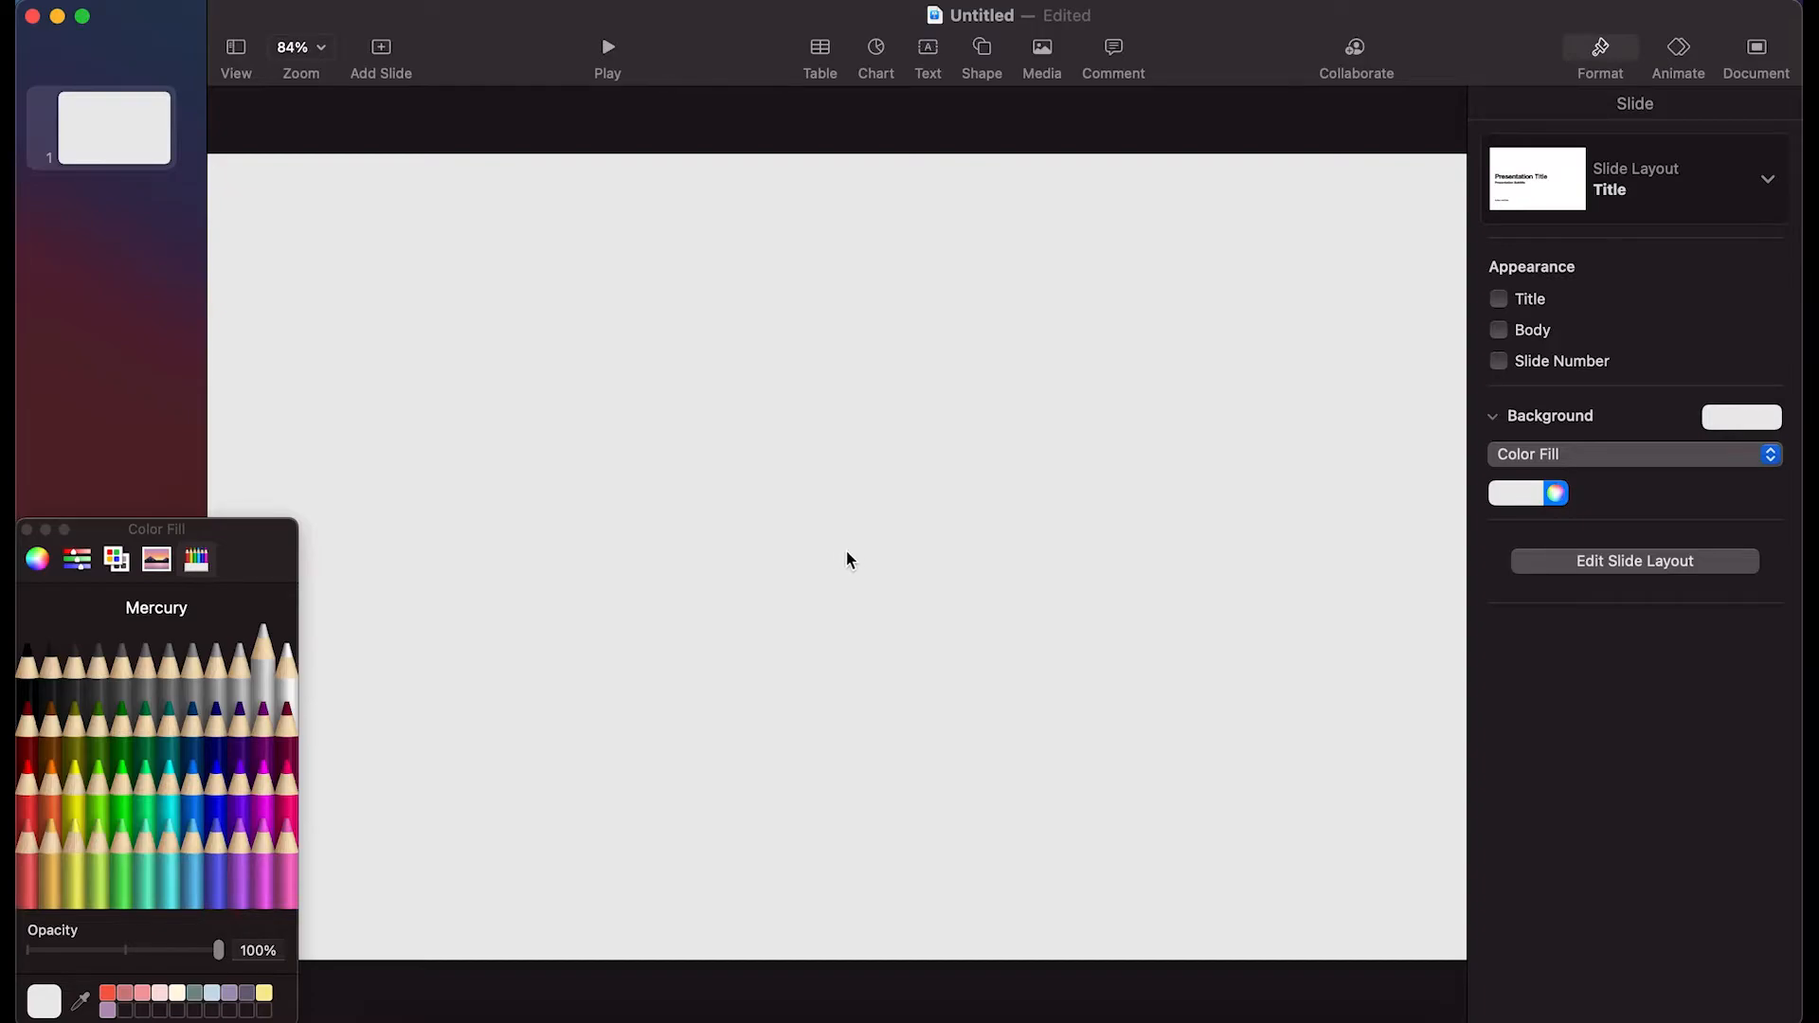
left_click(26, 529)
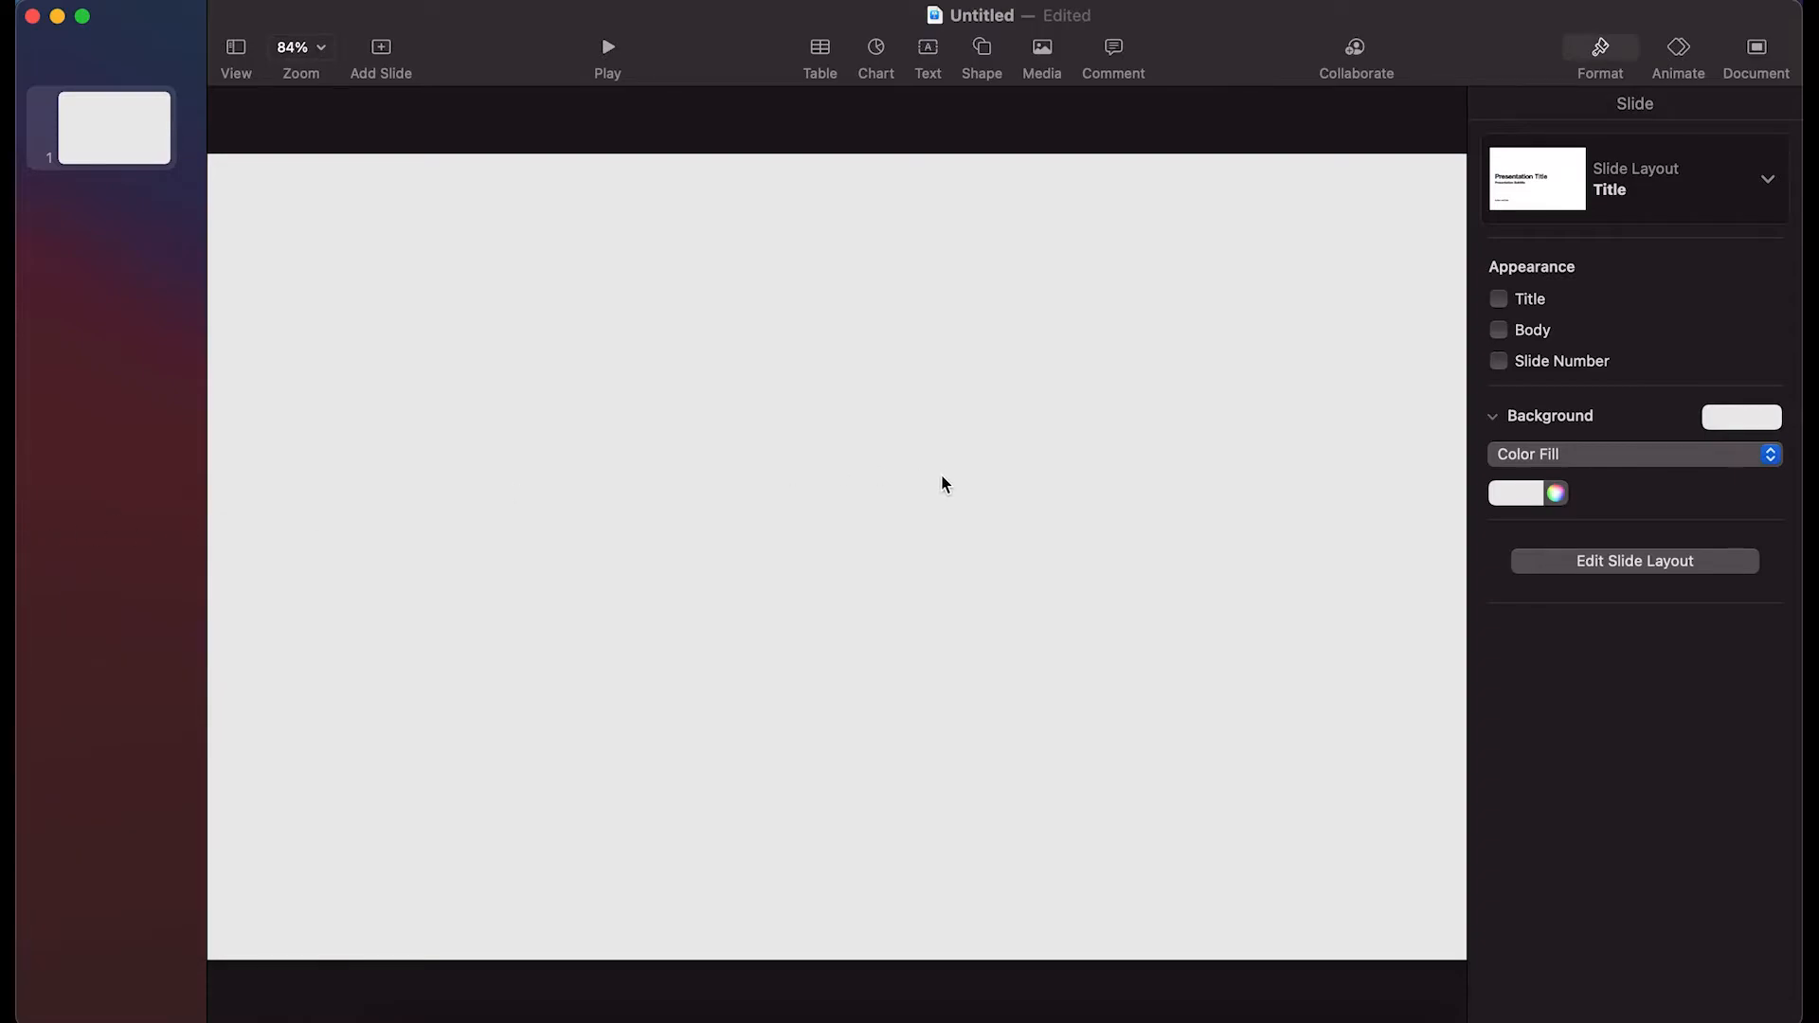
Insert a right triangle into the slide's lower-left corner and enlarge it to about 246 pt wide by 205 pt high
left_click(981, 53)
left_click(1063, 332)
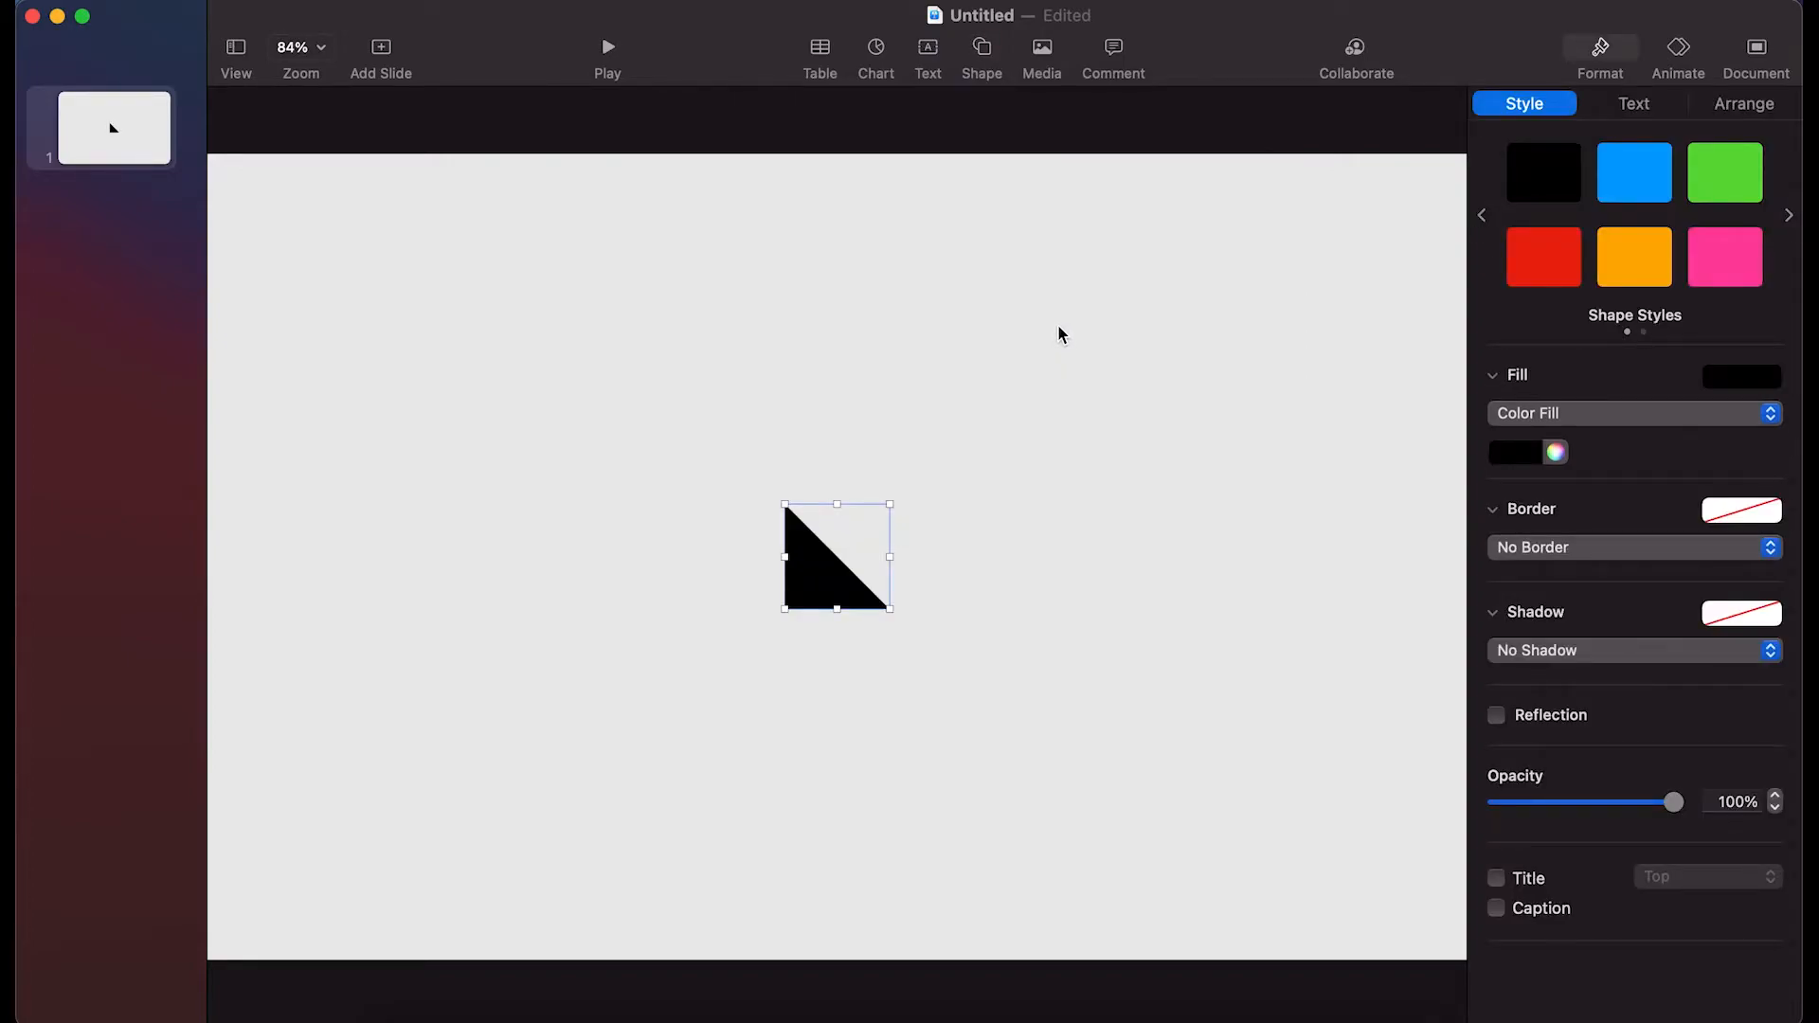
left_click_drag(819, 572, 247, 930)
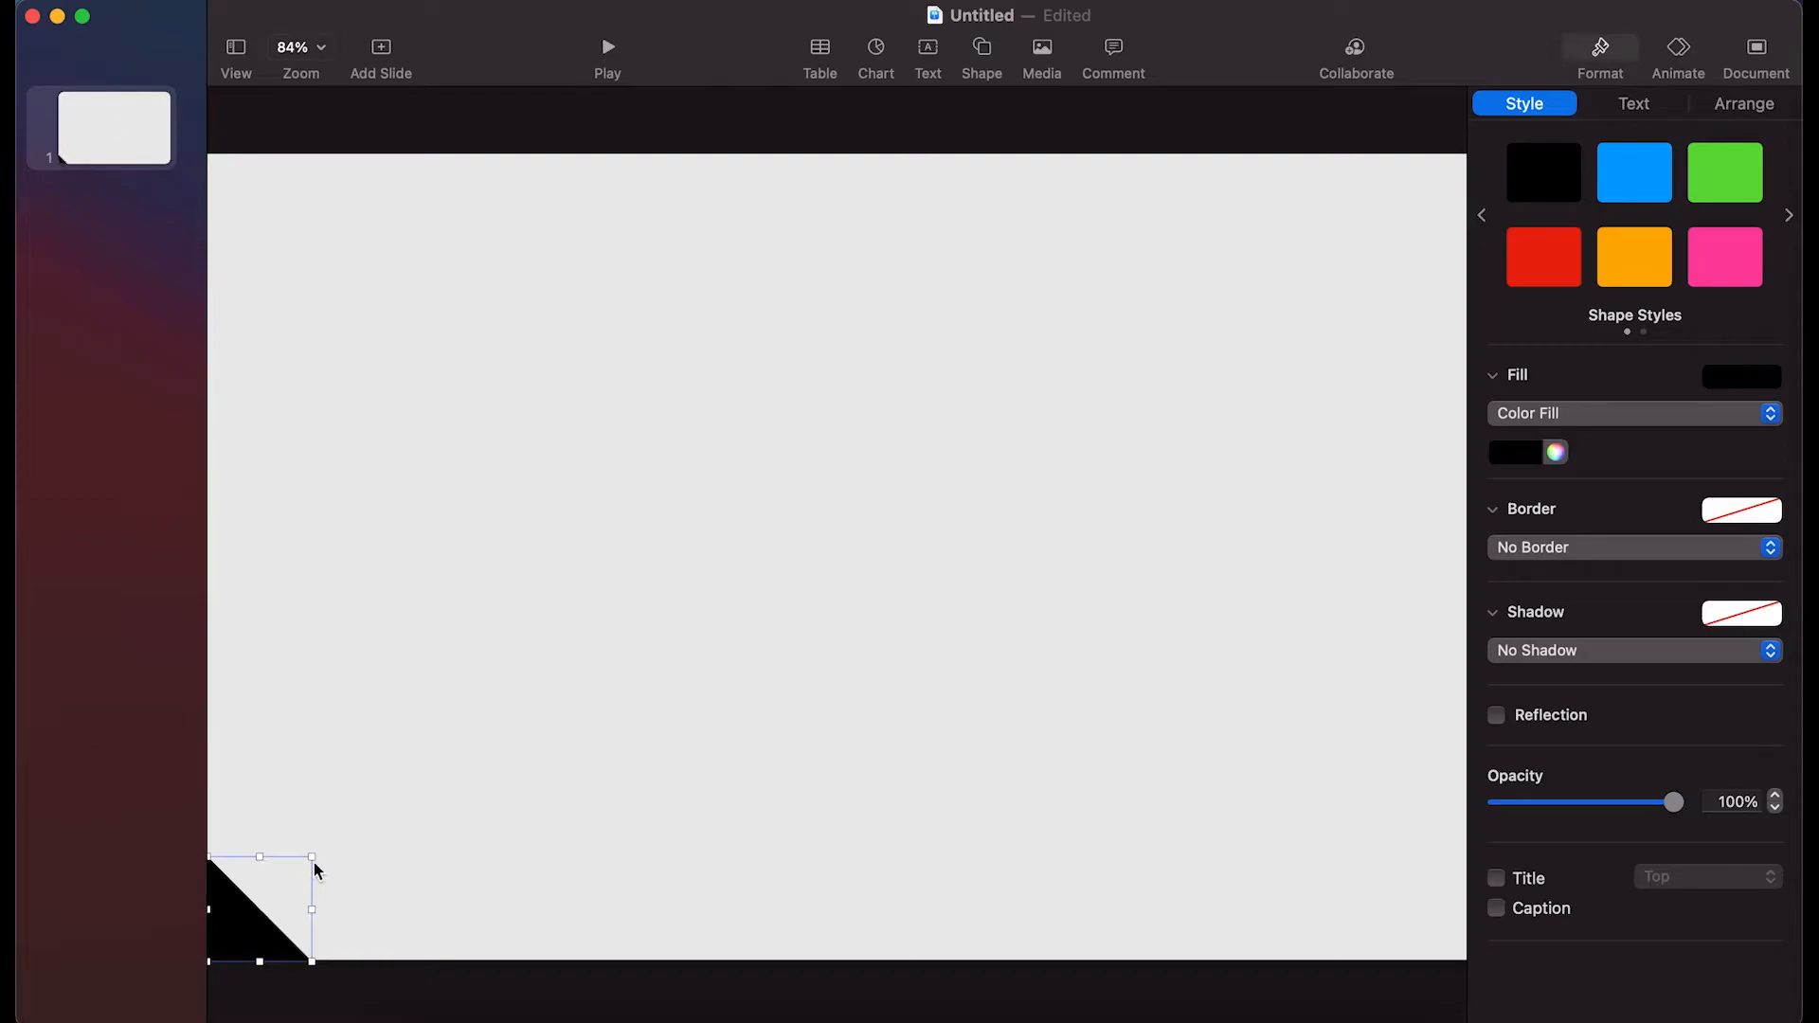
left_click_drag(311, 856, 318, 856)
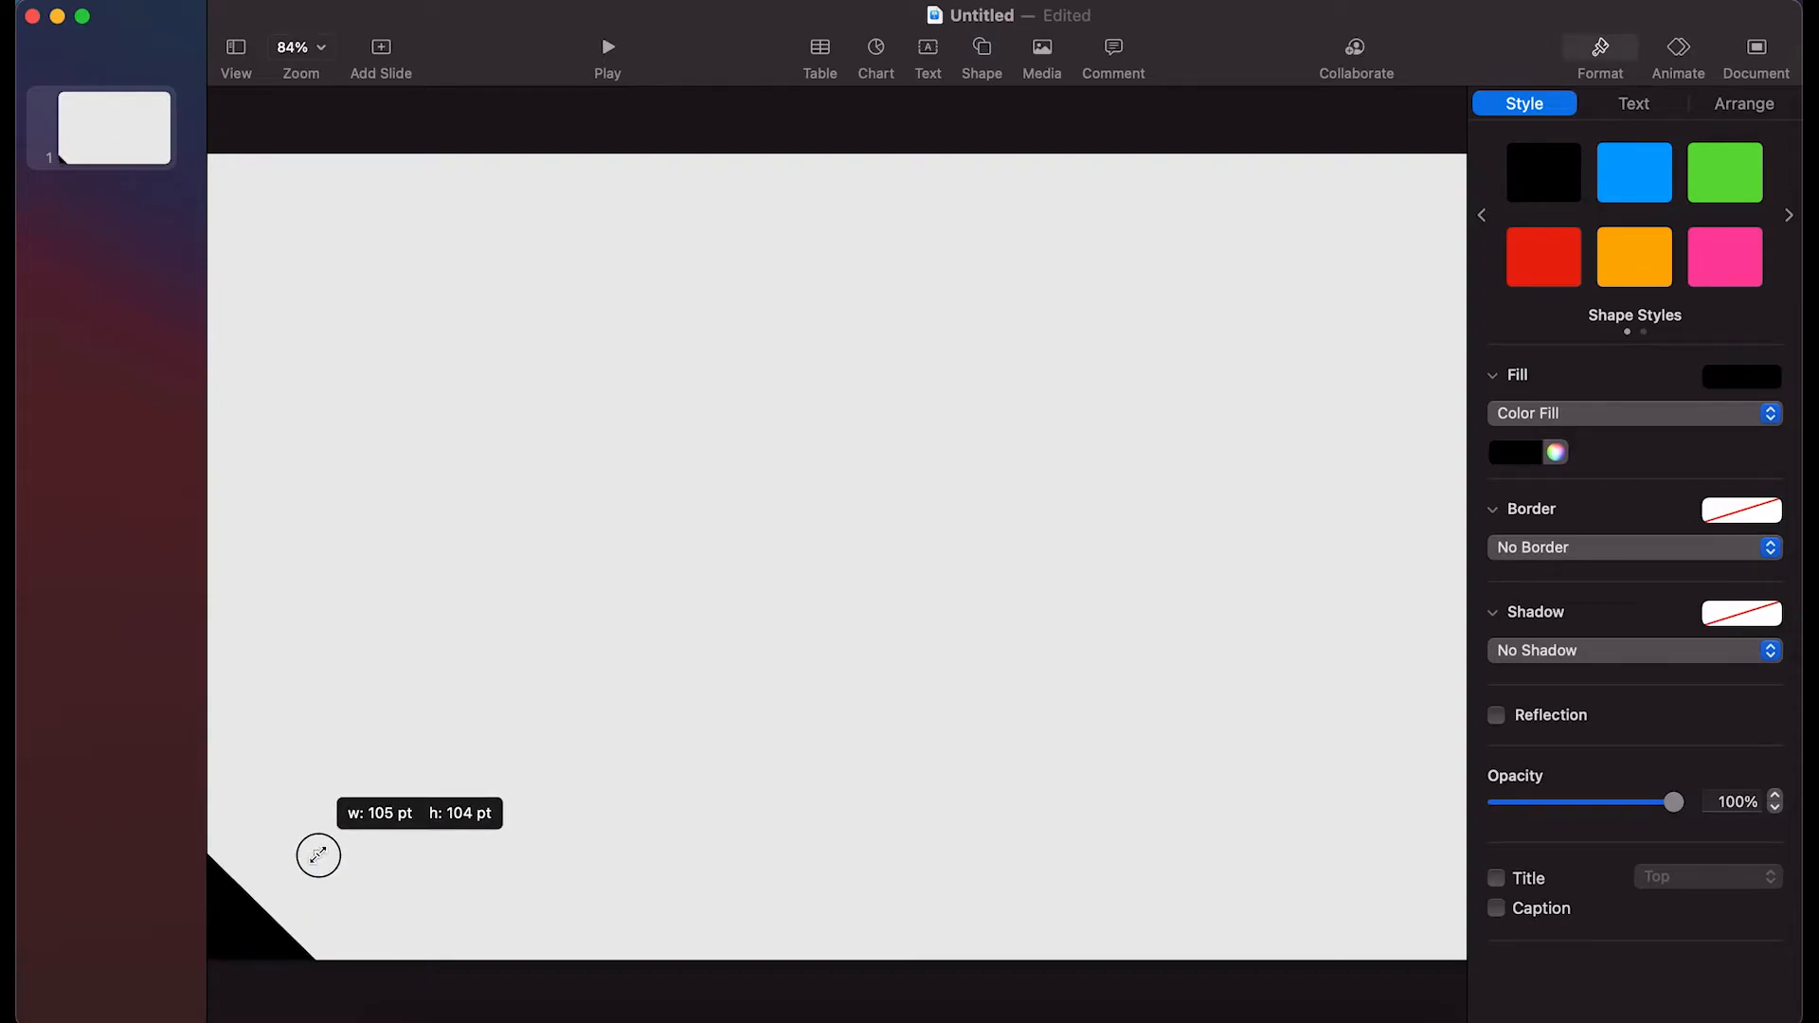
left_click_drag(319, 856, 466, 749)
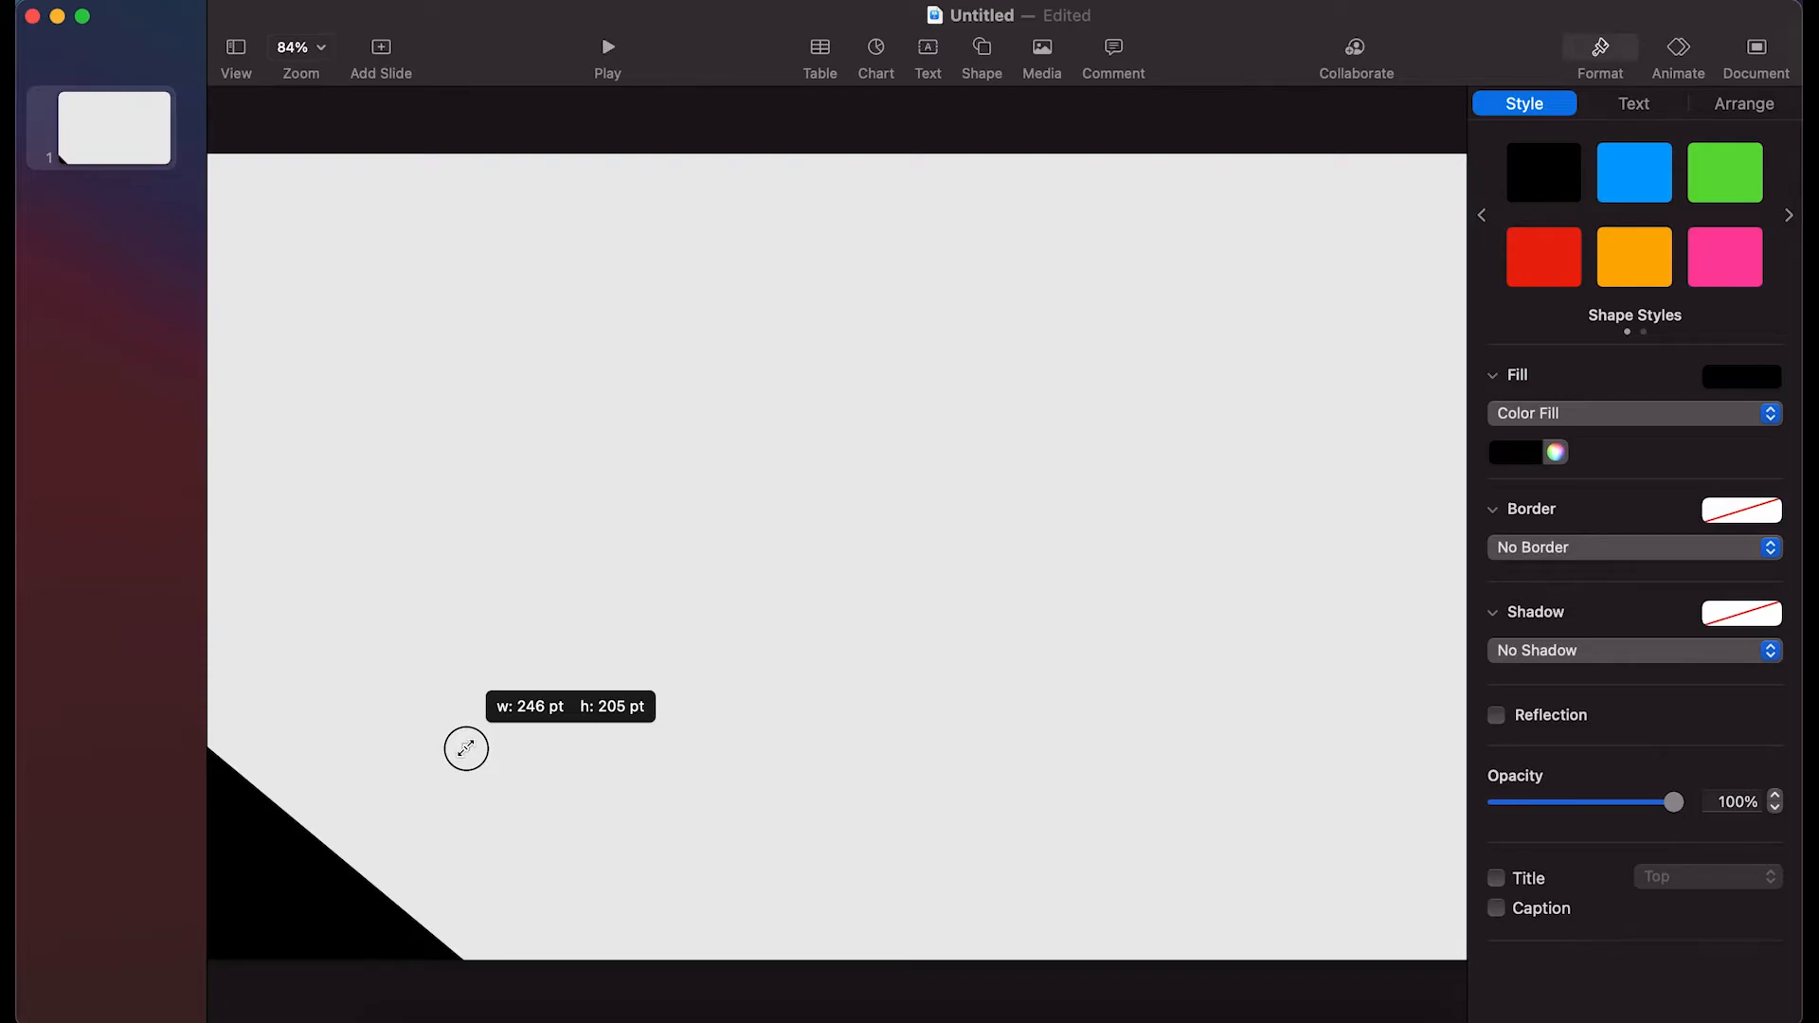
left_click_drag(466, 749, 465, 747)
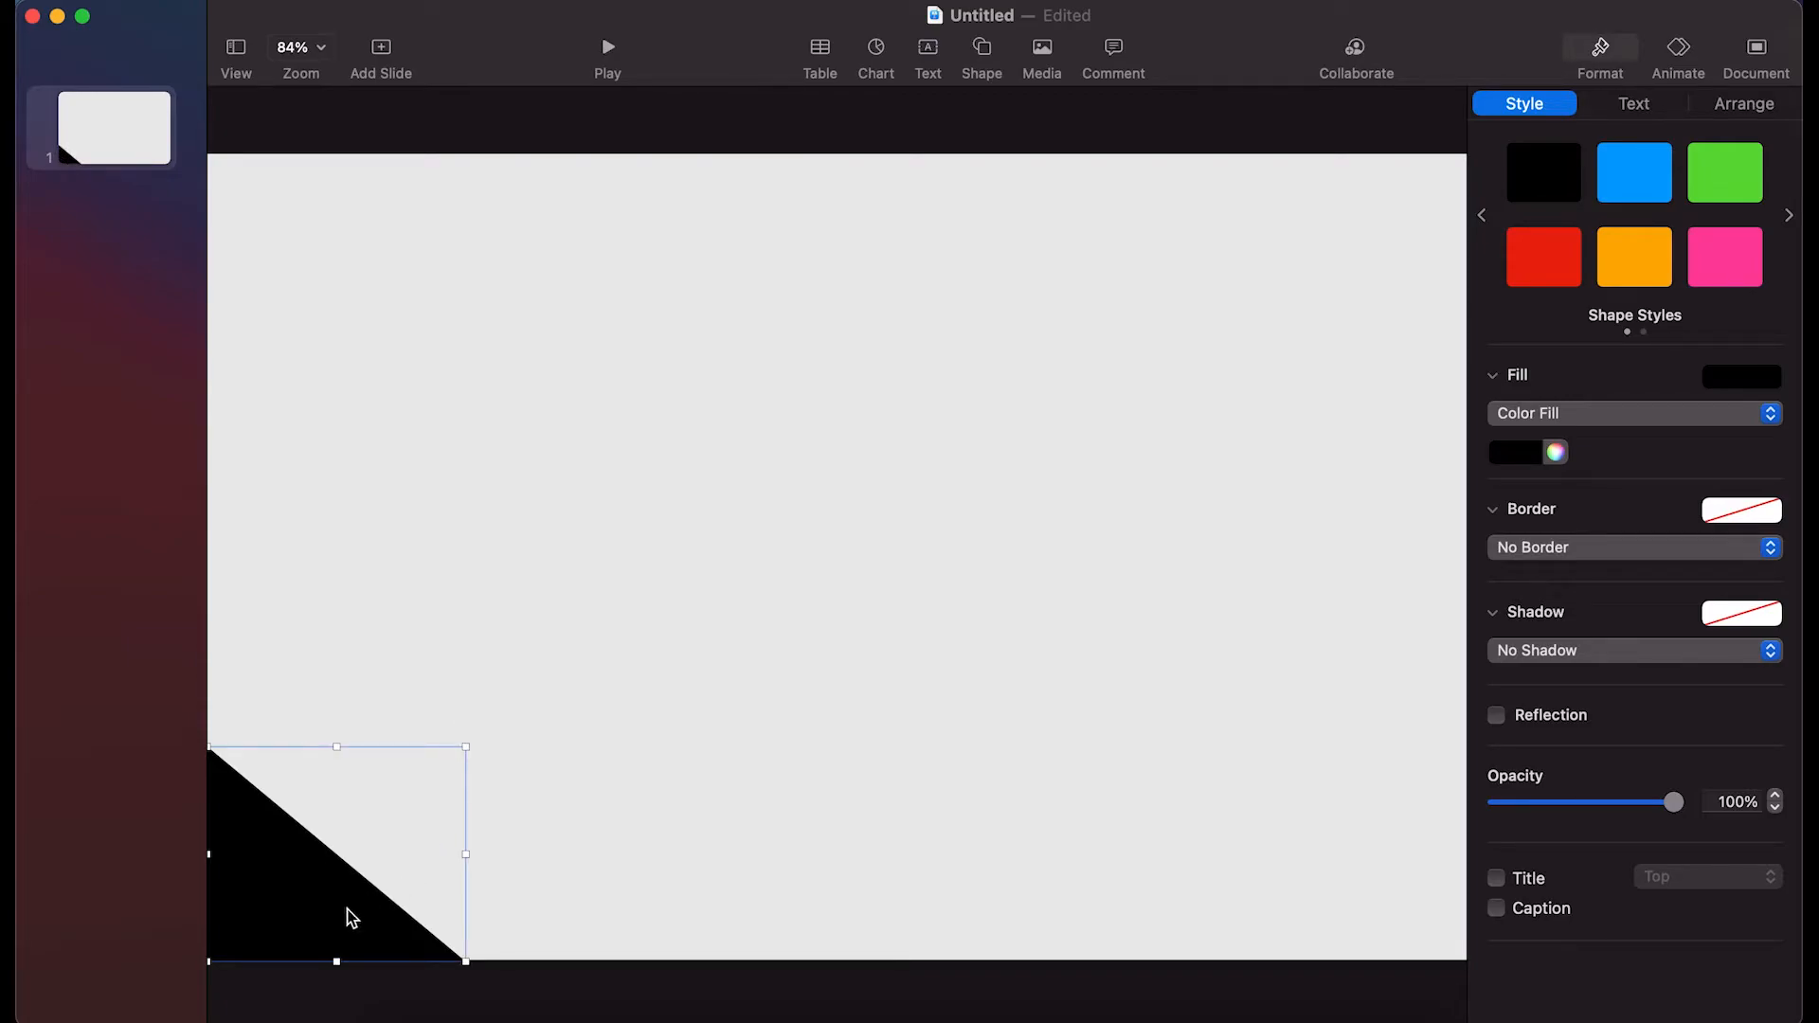
left_click(674, 712)
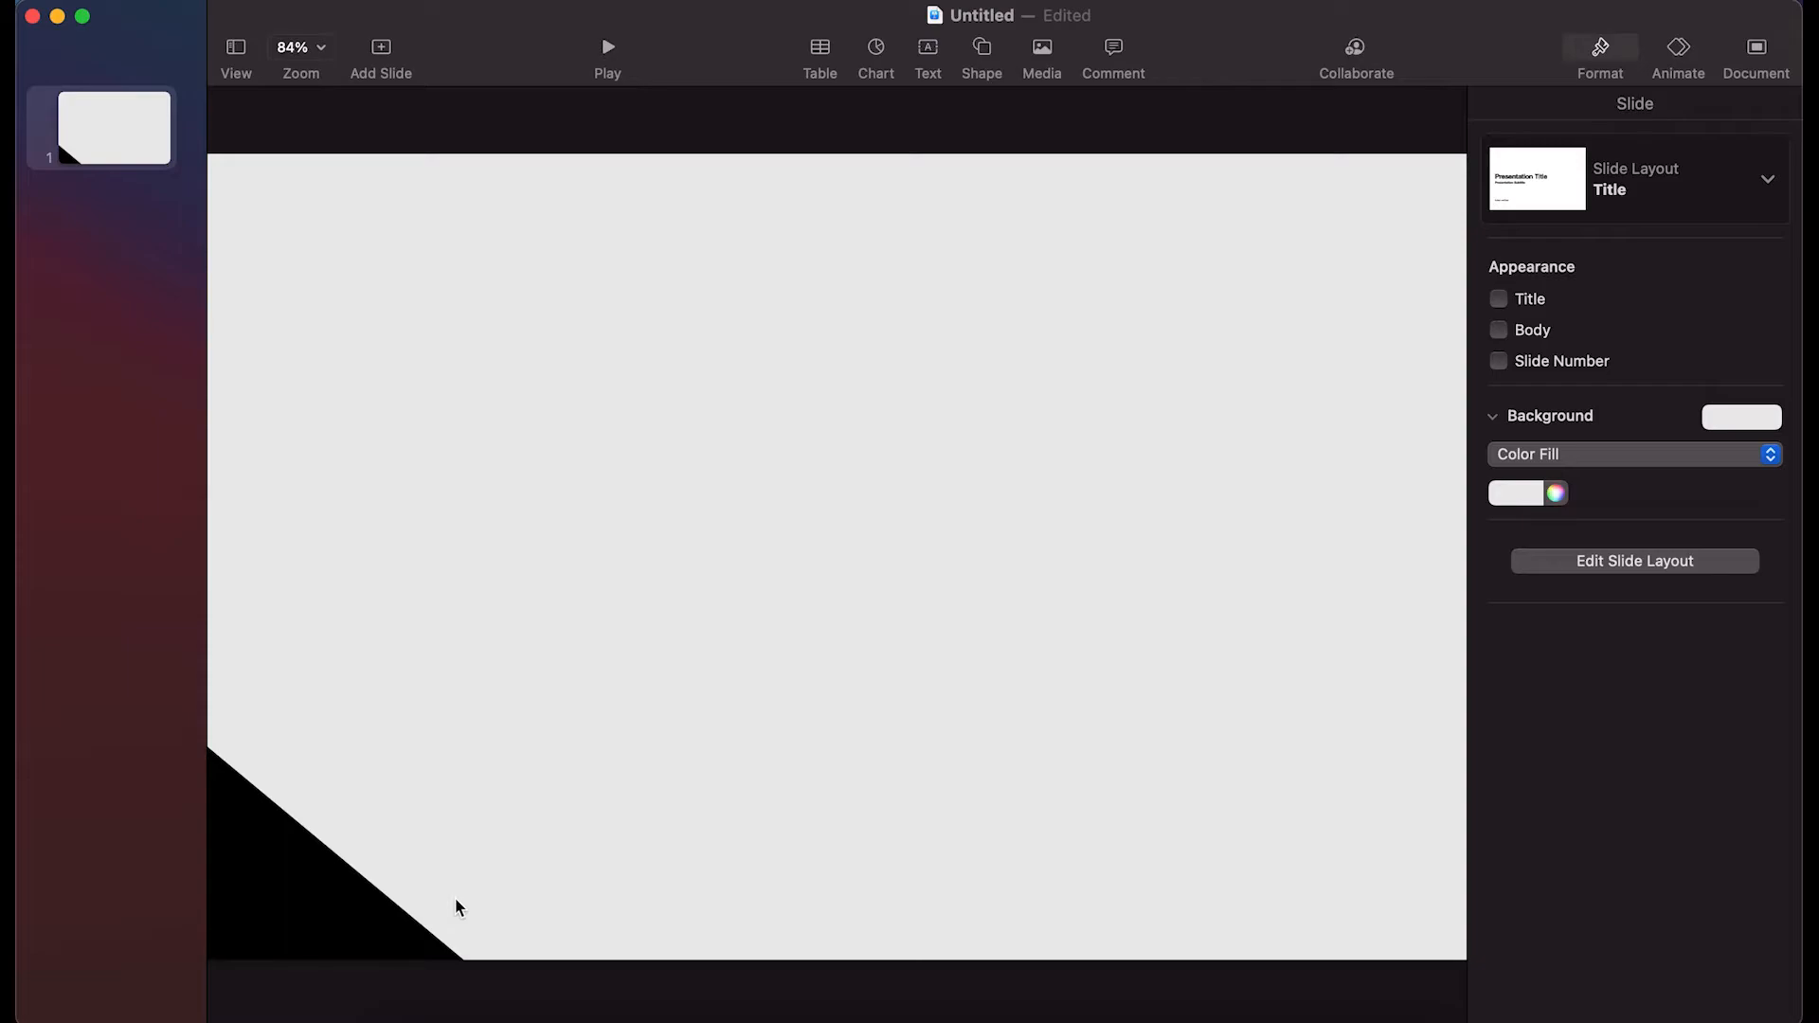
Give the corner triangle an image fill using Leather 3.jpg from the Leather Digital Papers folder
left_click(327, 921)
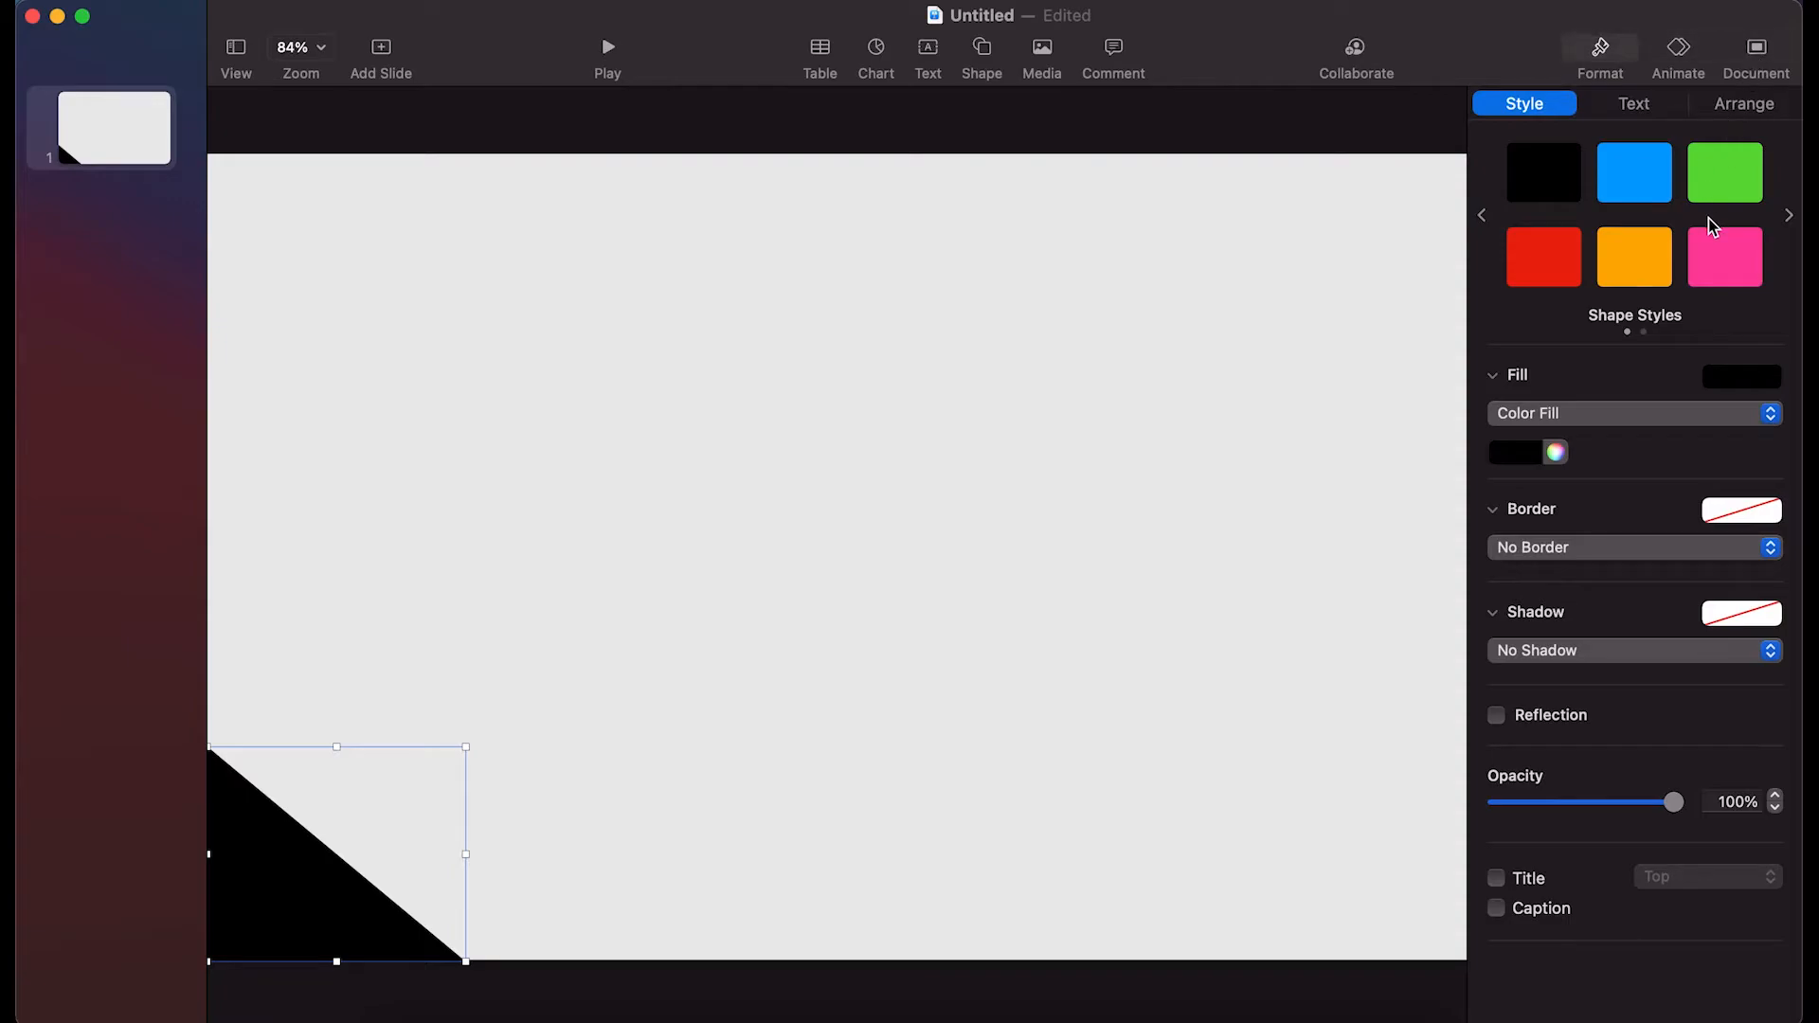
left_click(1768, 422)
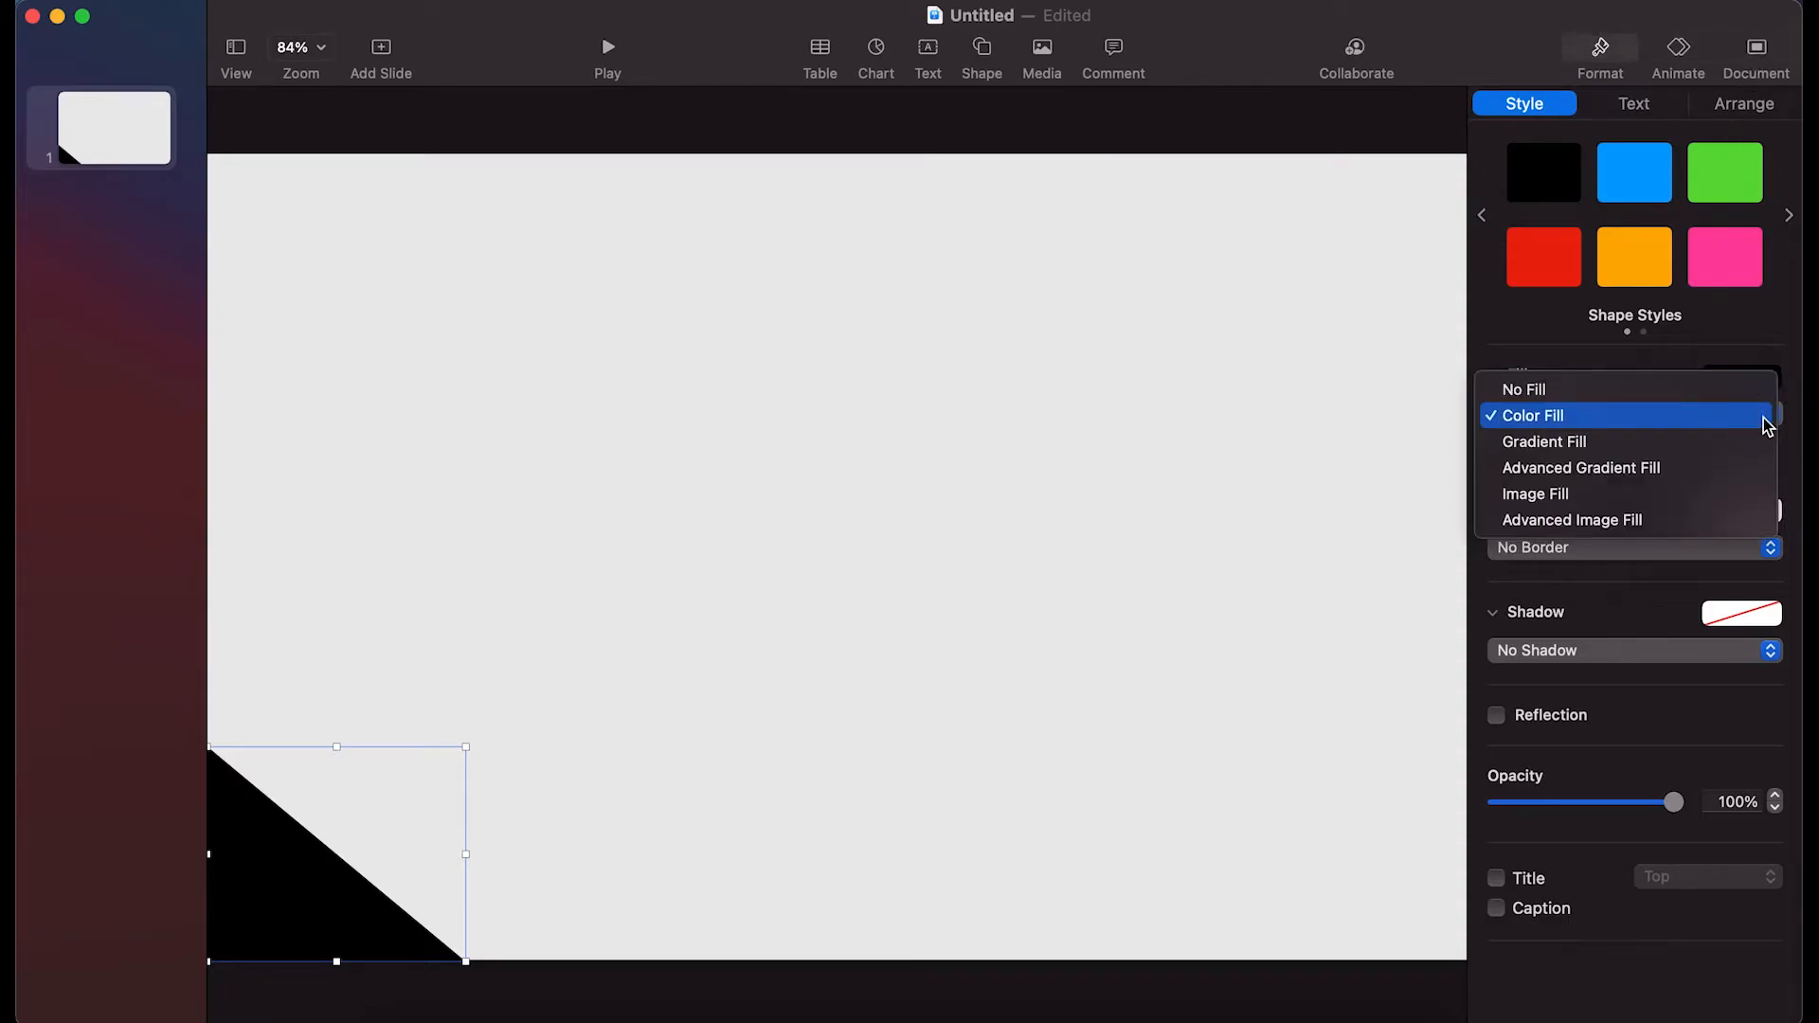
left_click(1611, 495)
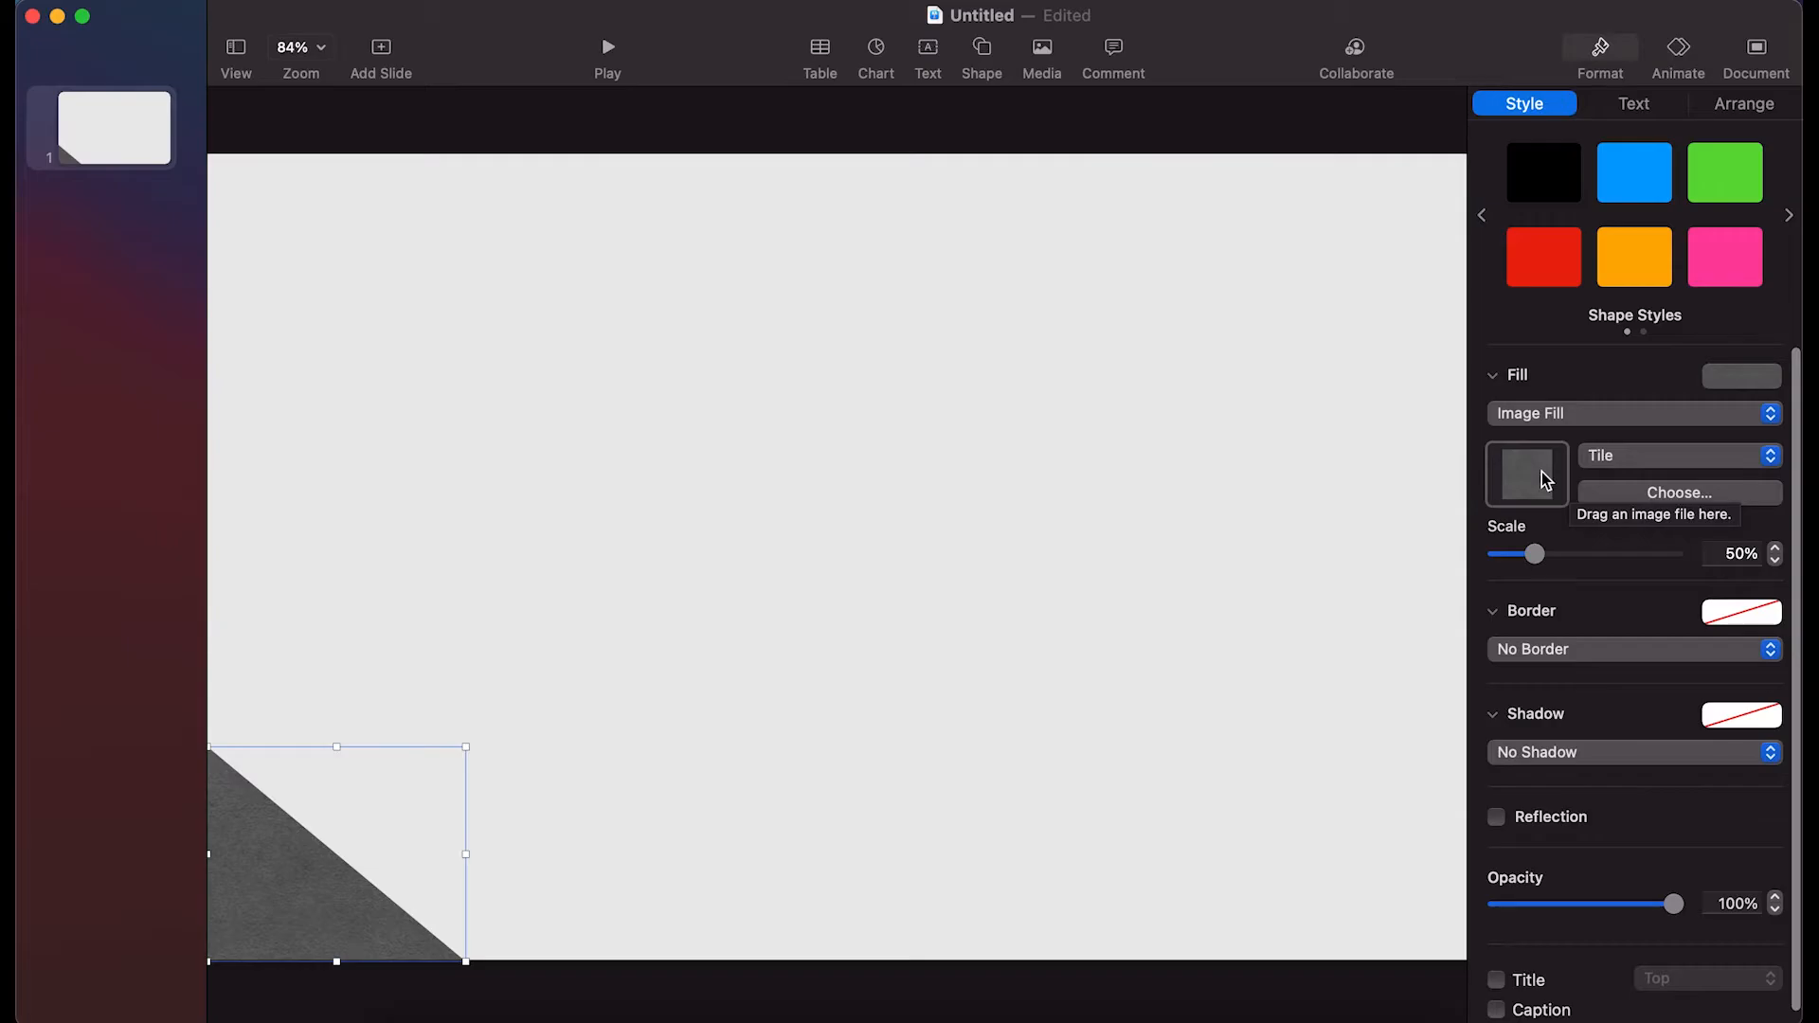
left_click(1693, 499)
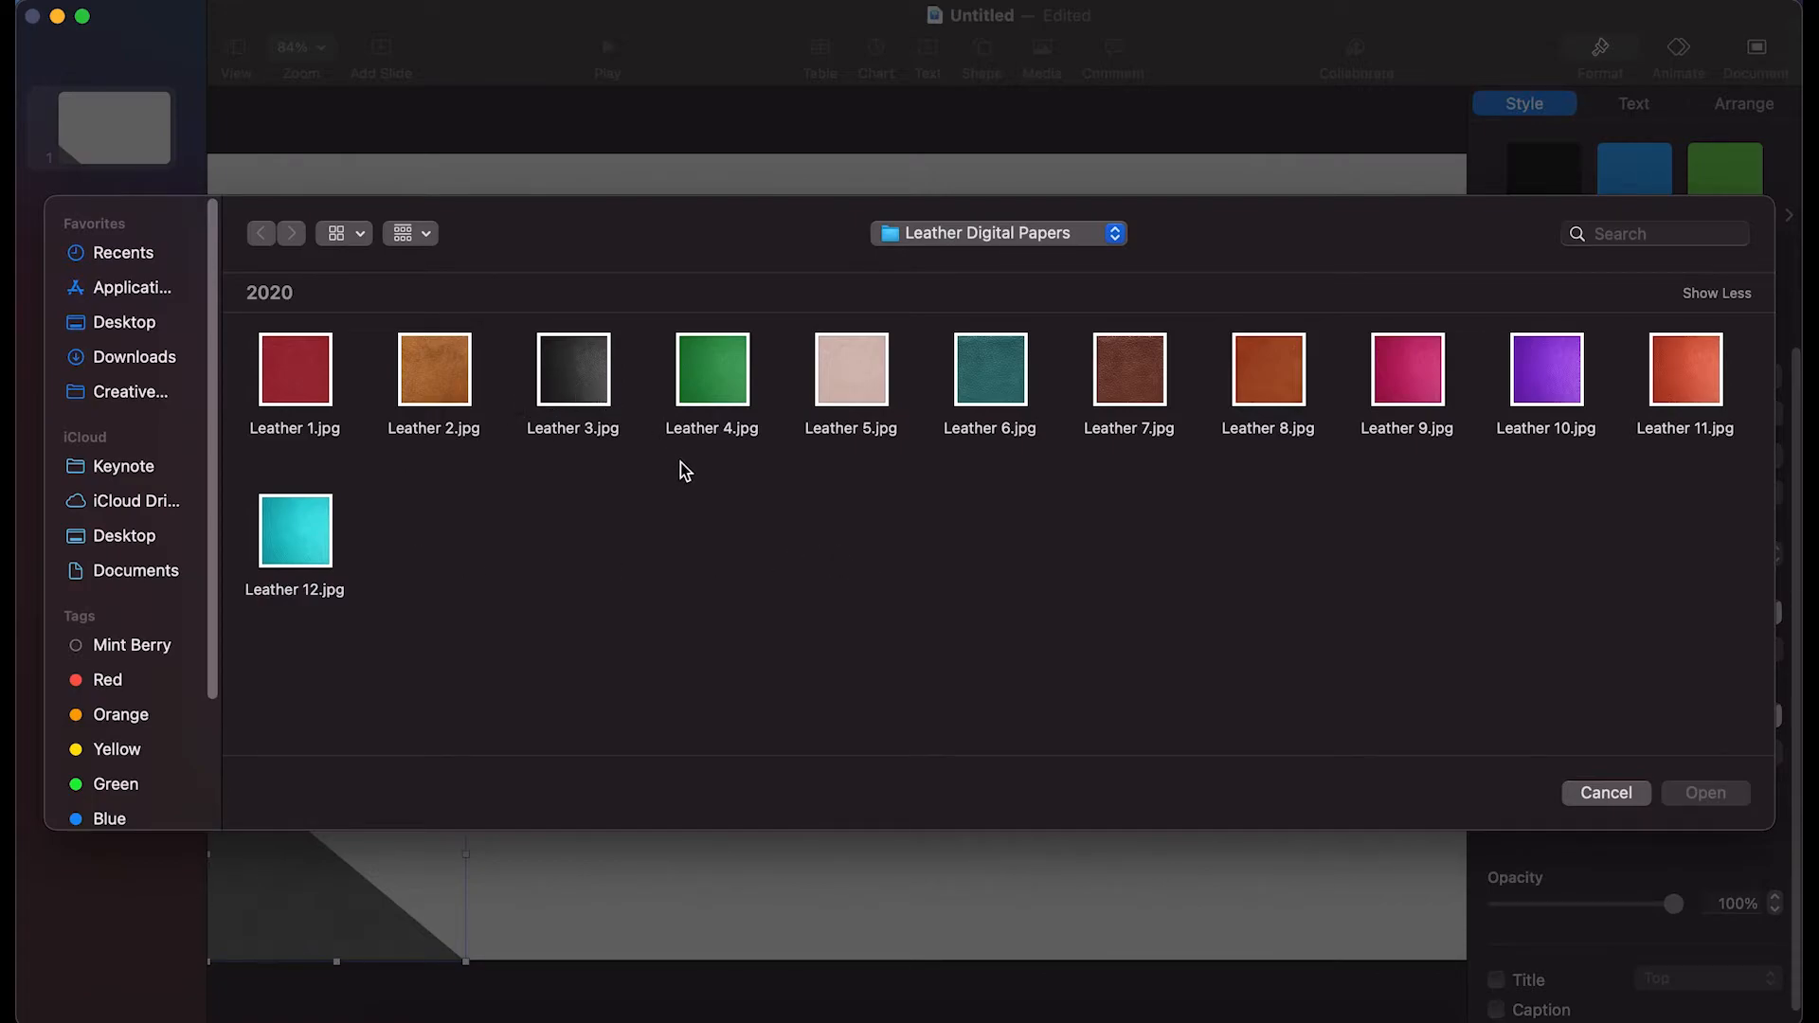
double_click(583, 377)
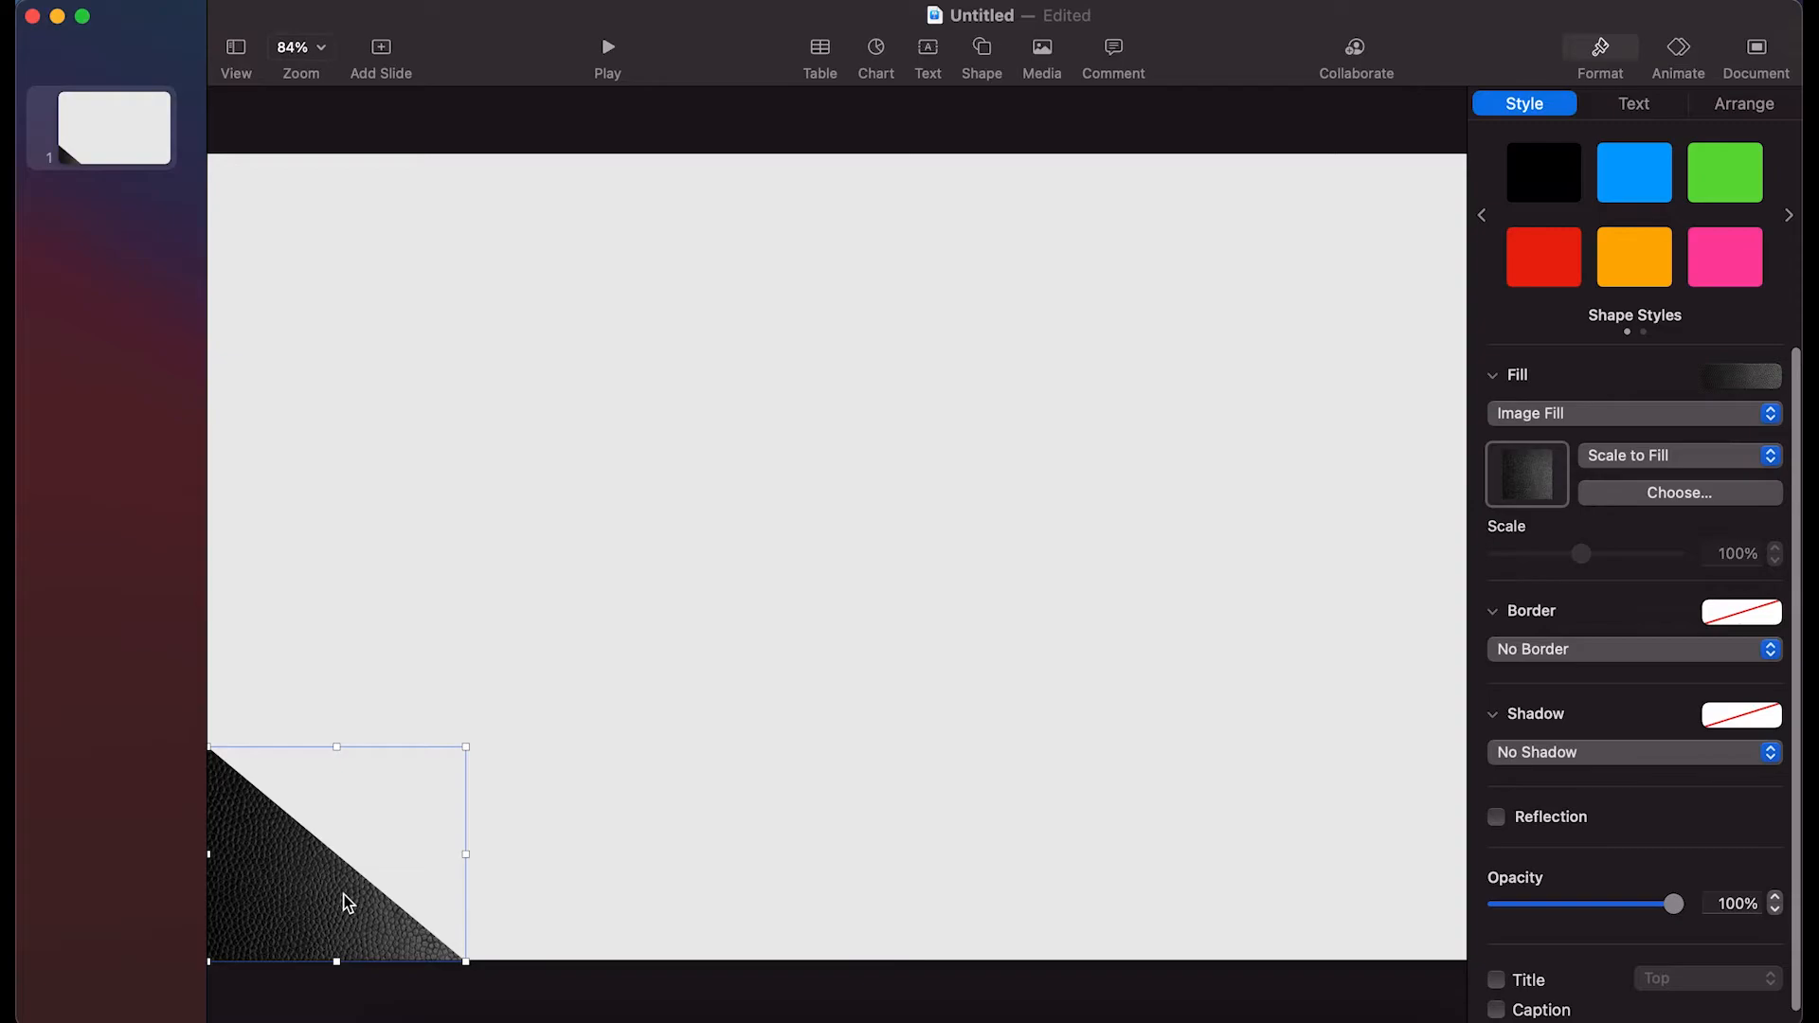
left_click(686, 741)
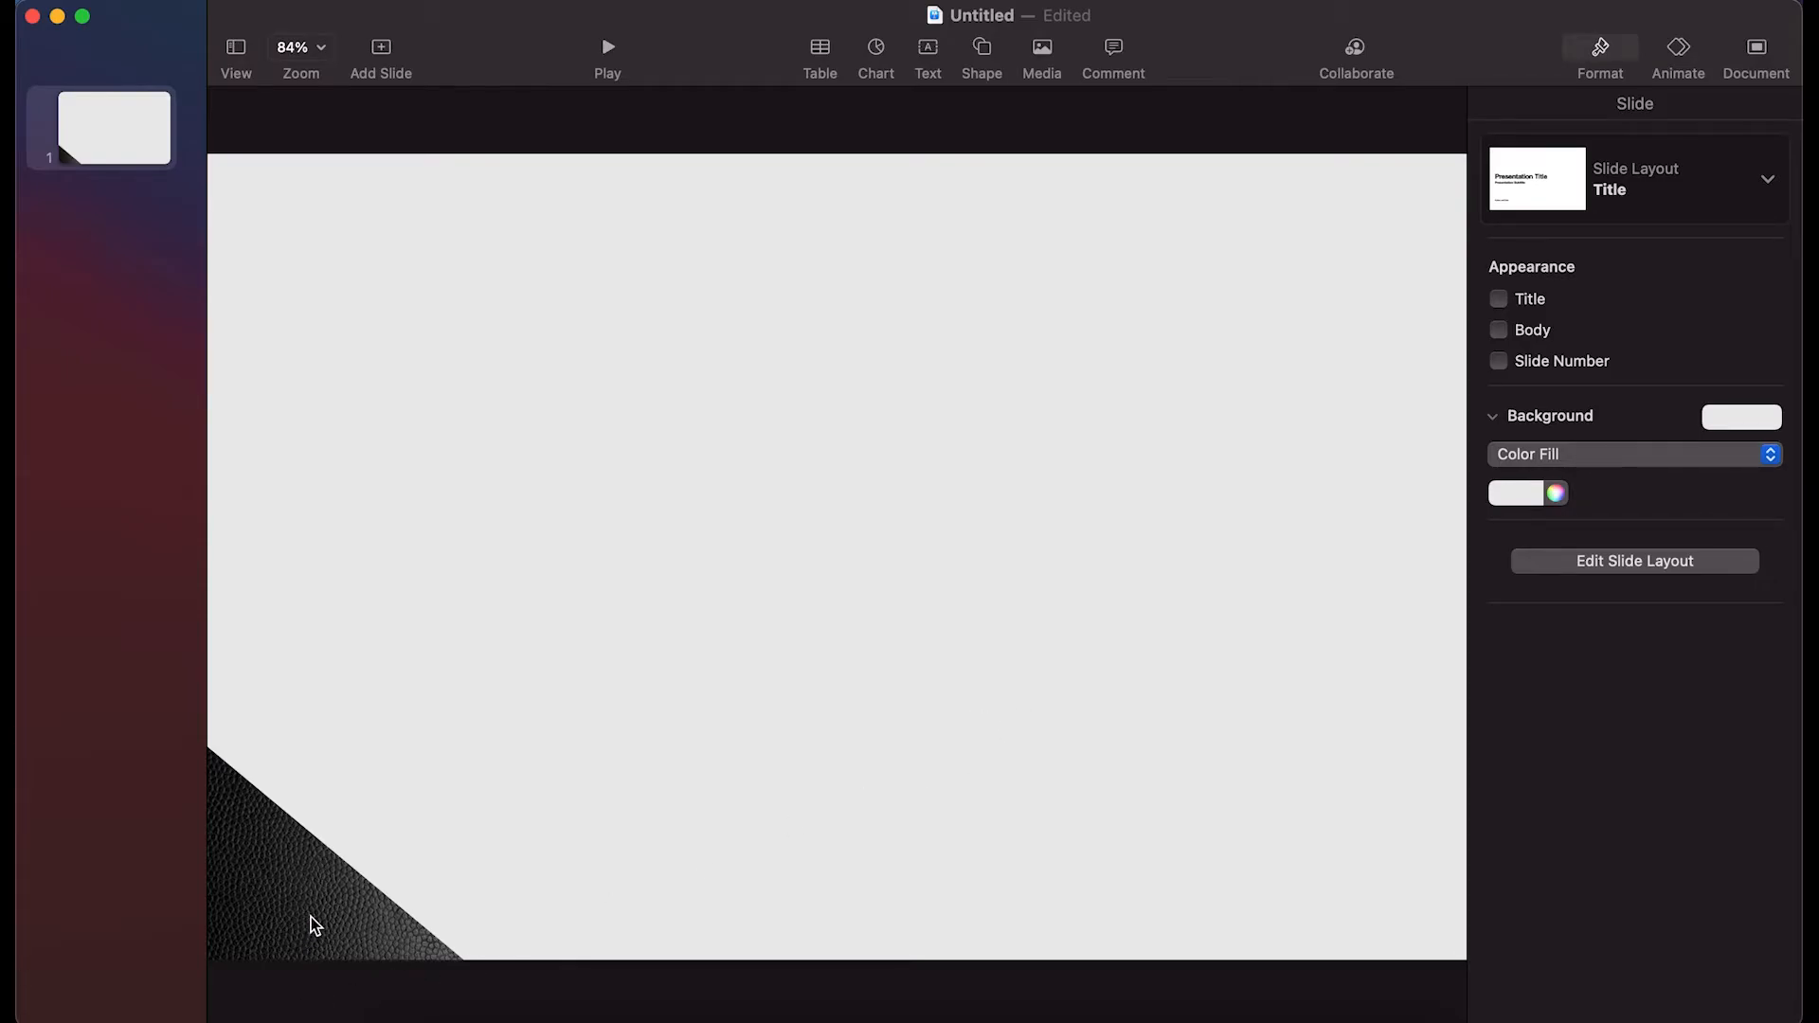
Enlarge the leather triangle slightly, keeping it anchored in the slide's lower-left corner
left_click(322, 886)
left_click_drag(465, 747, 474, 736)
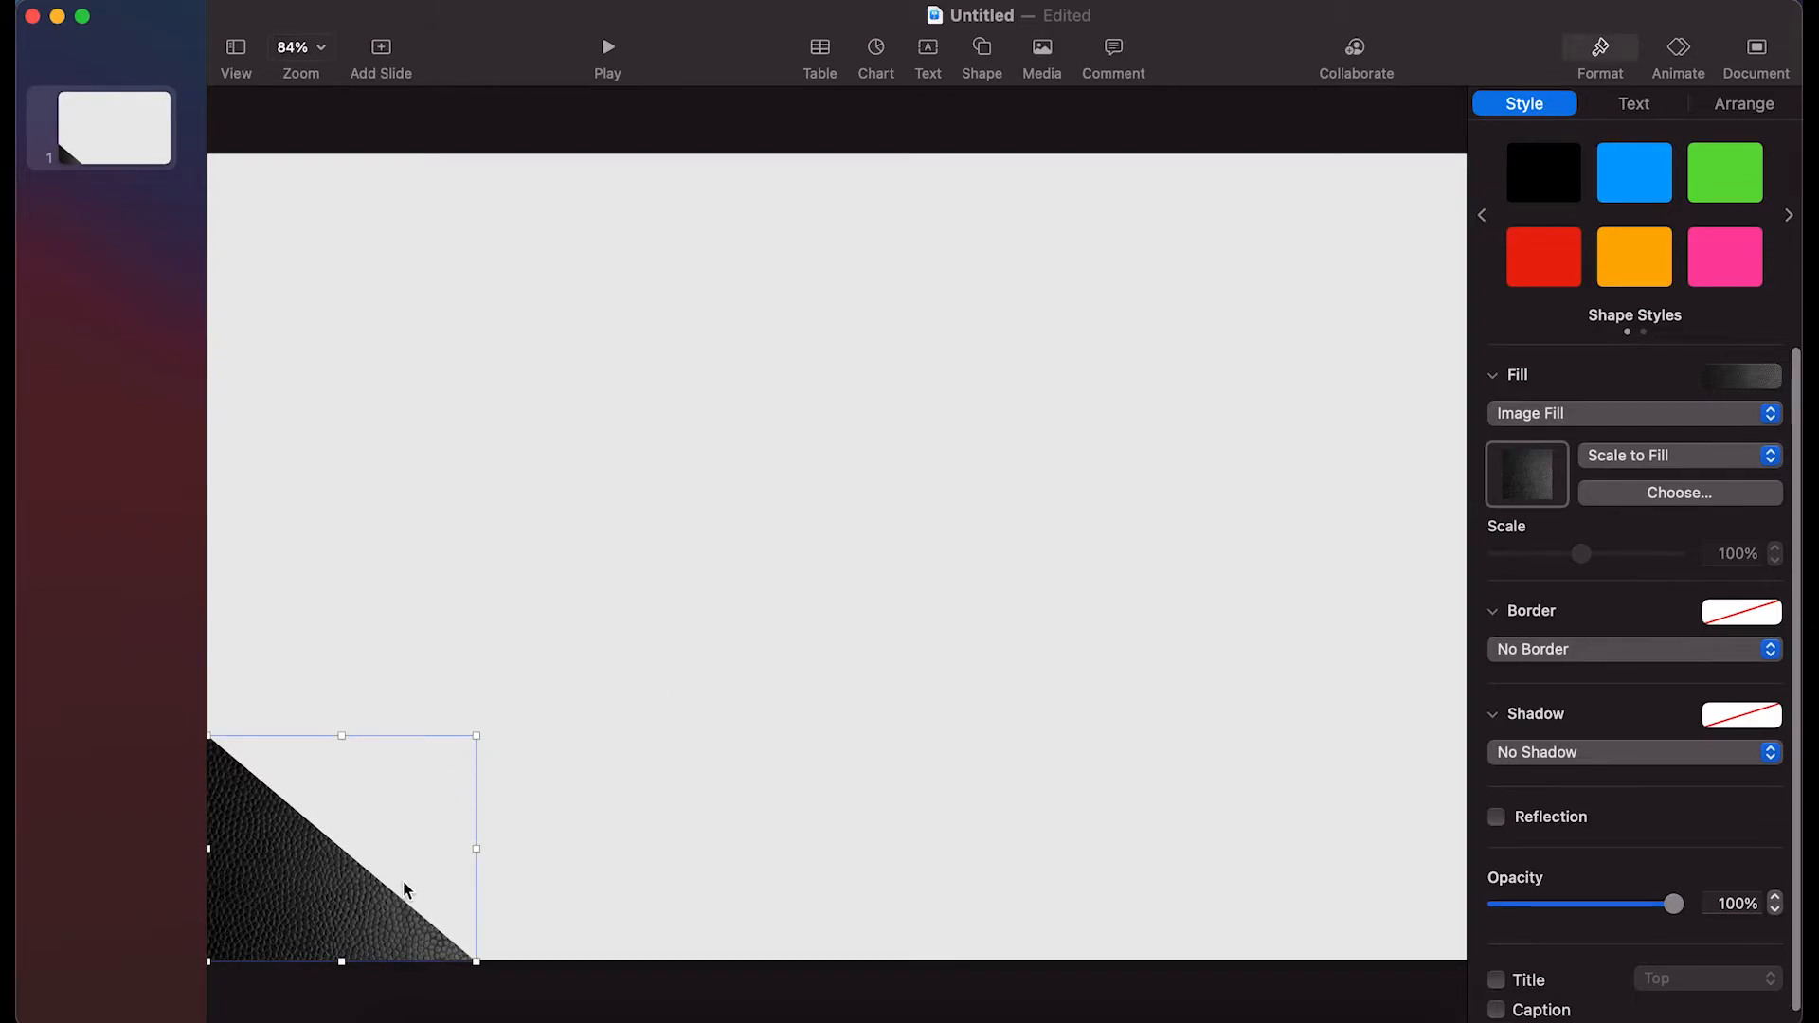
left_click(709, 823)
Duplicate the leather triangle and place the copy flush in the slide's lower-right corner
left_click(336, 897)
right_click(339, 902)
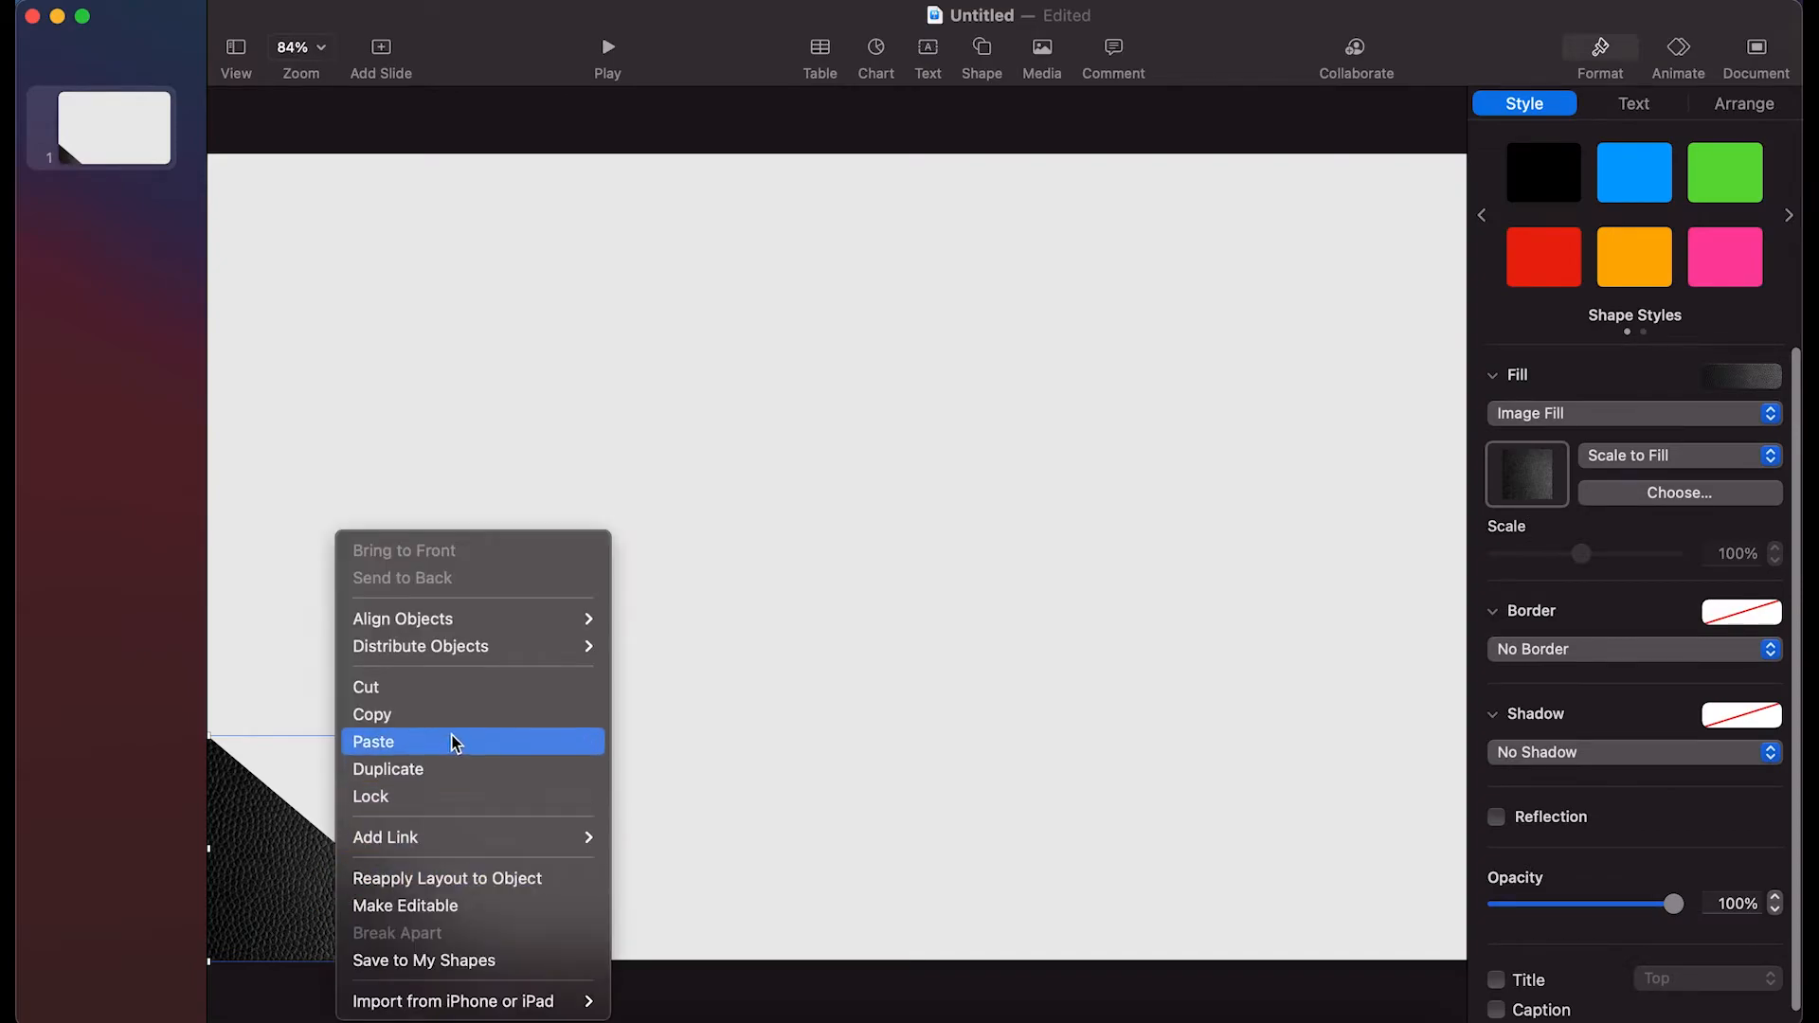
left_click(440, 768)
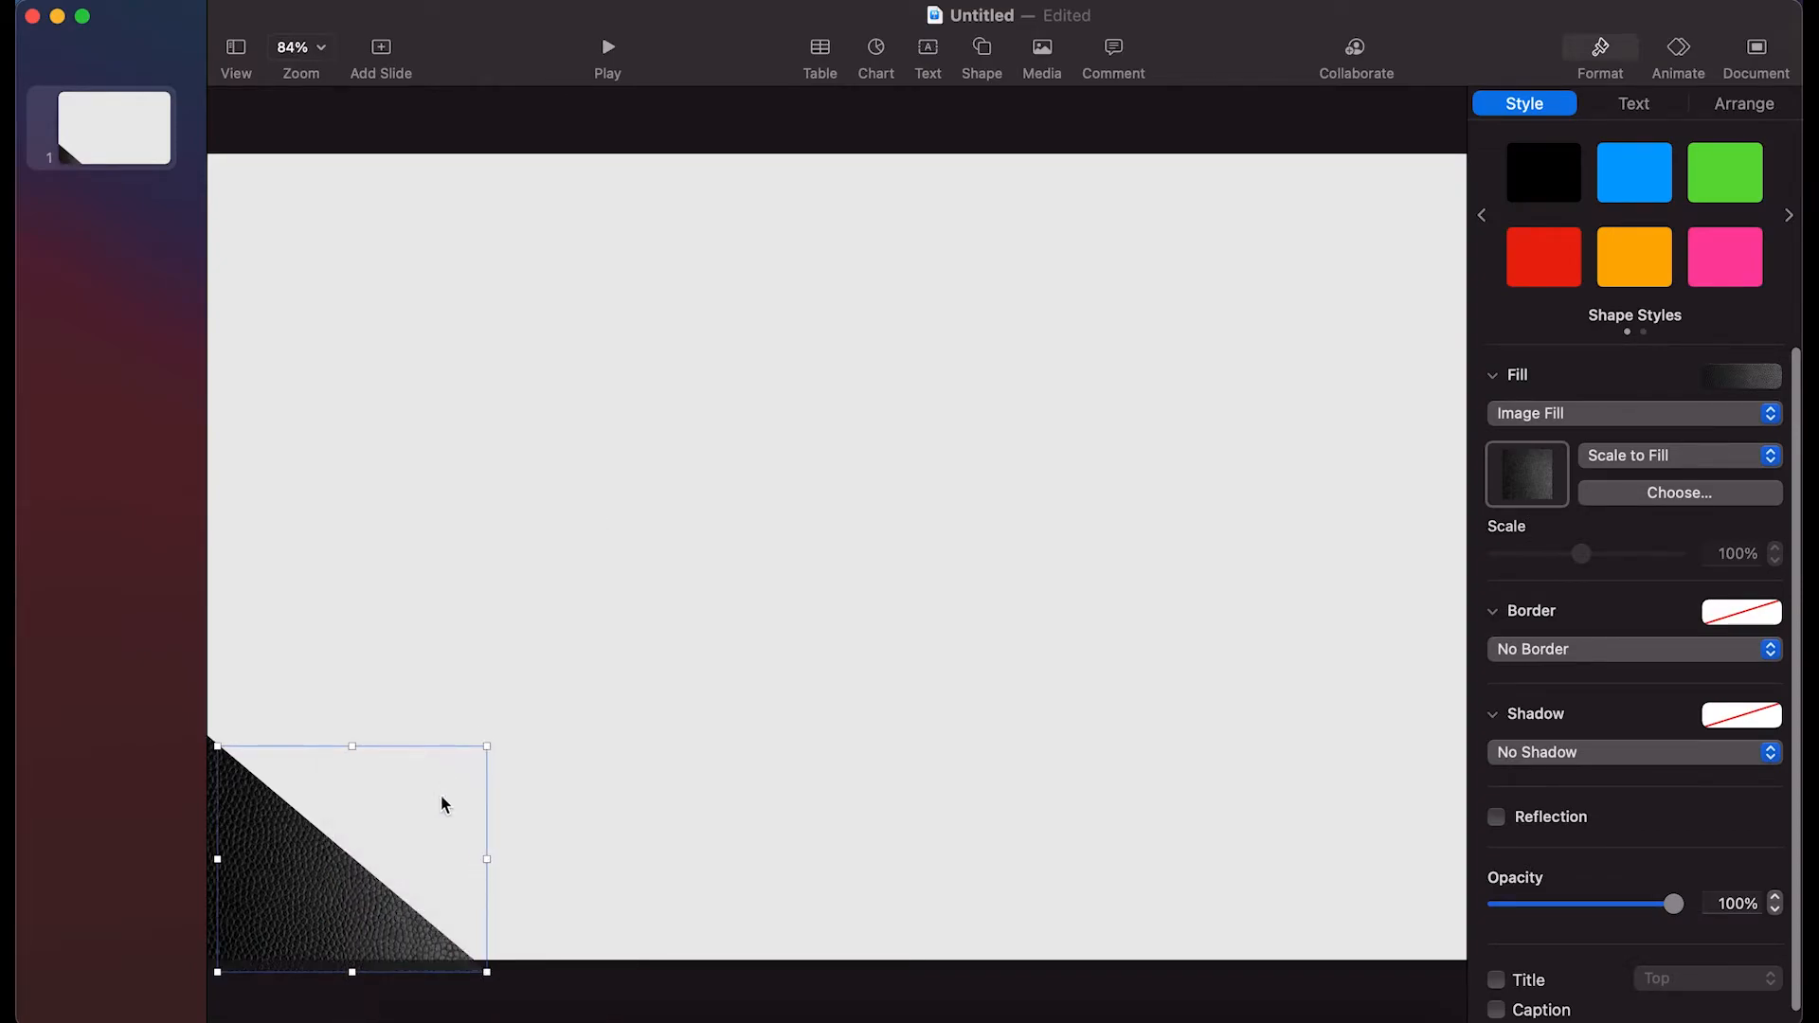
left_click_drag(316, 886, 1396, 901)
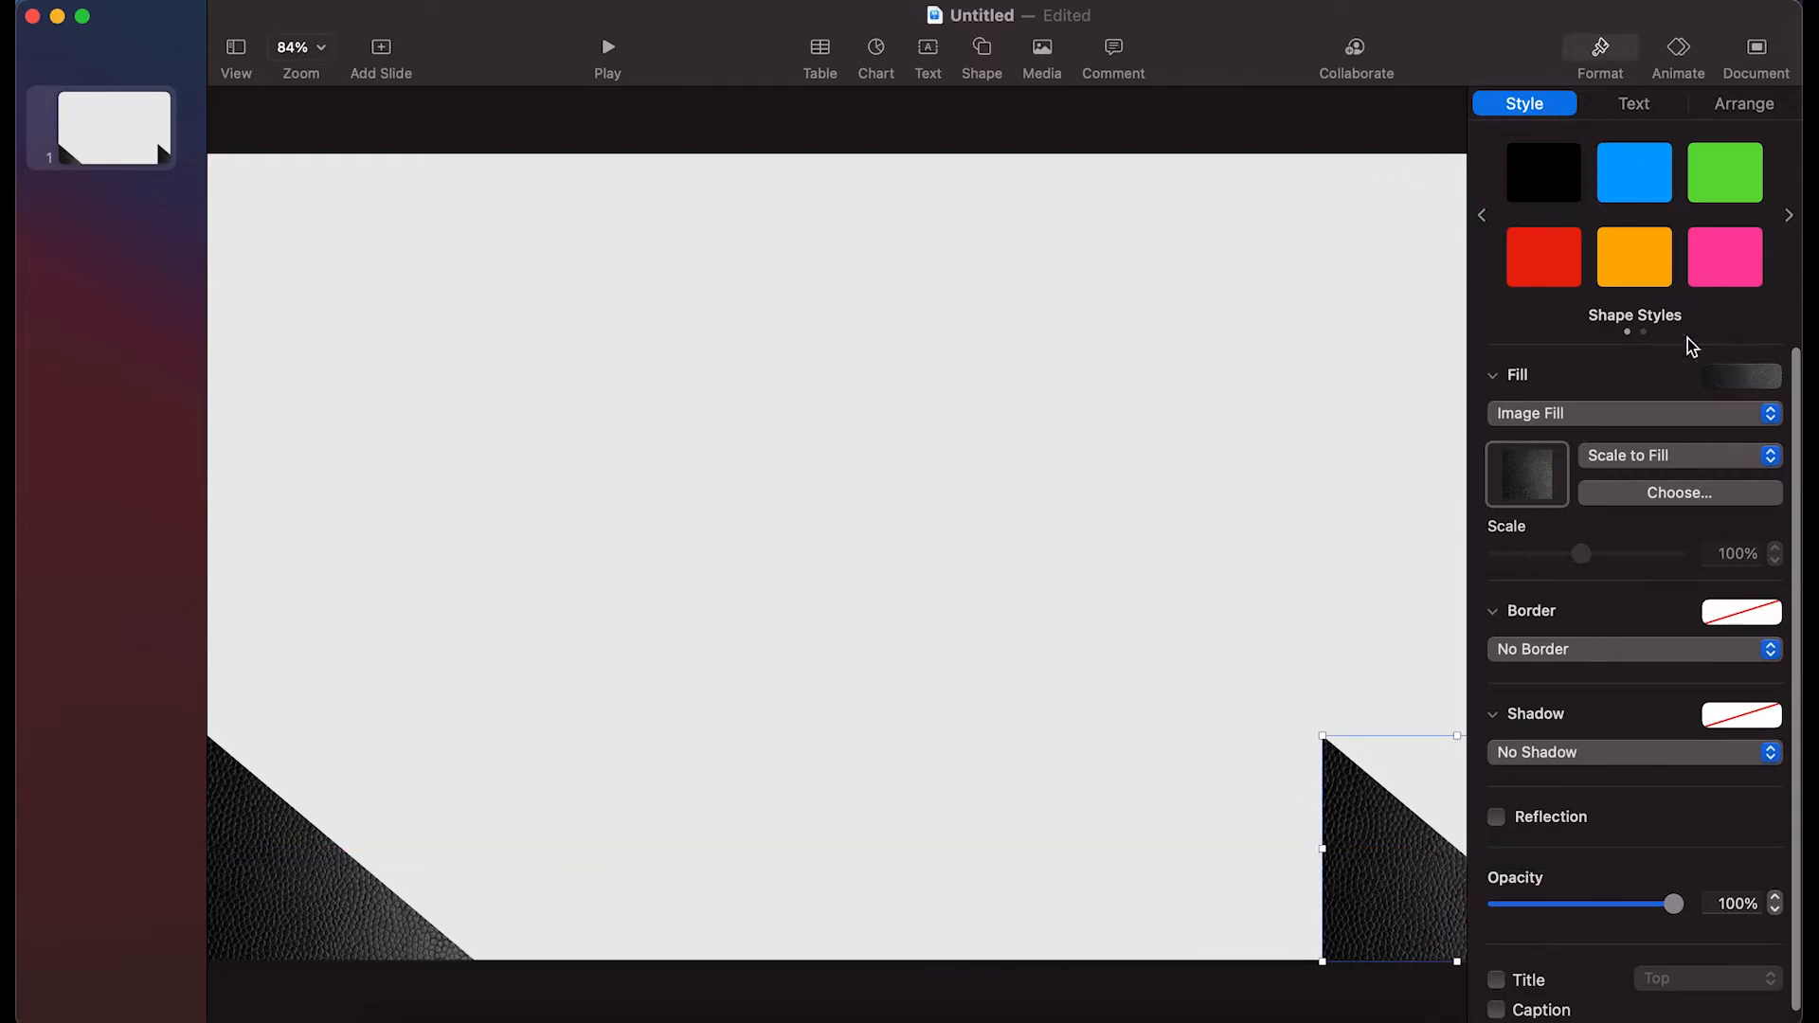
left_click(1413, 621)
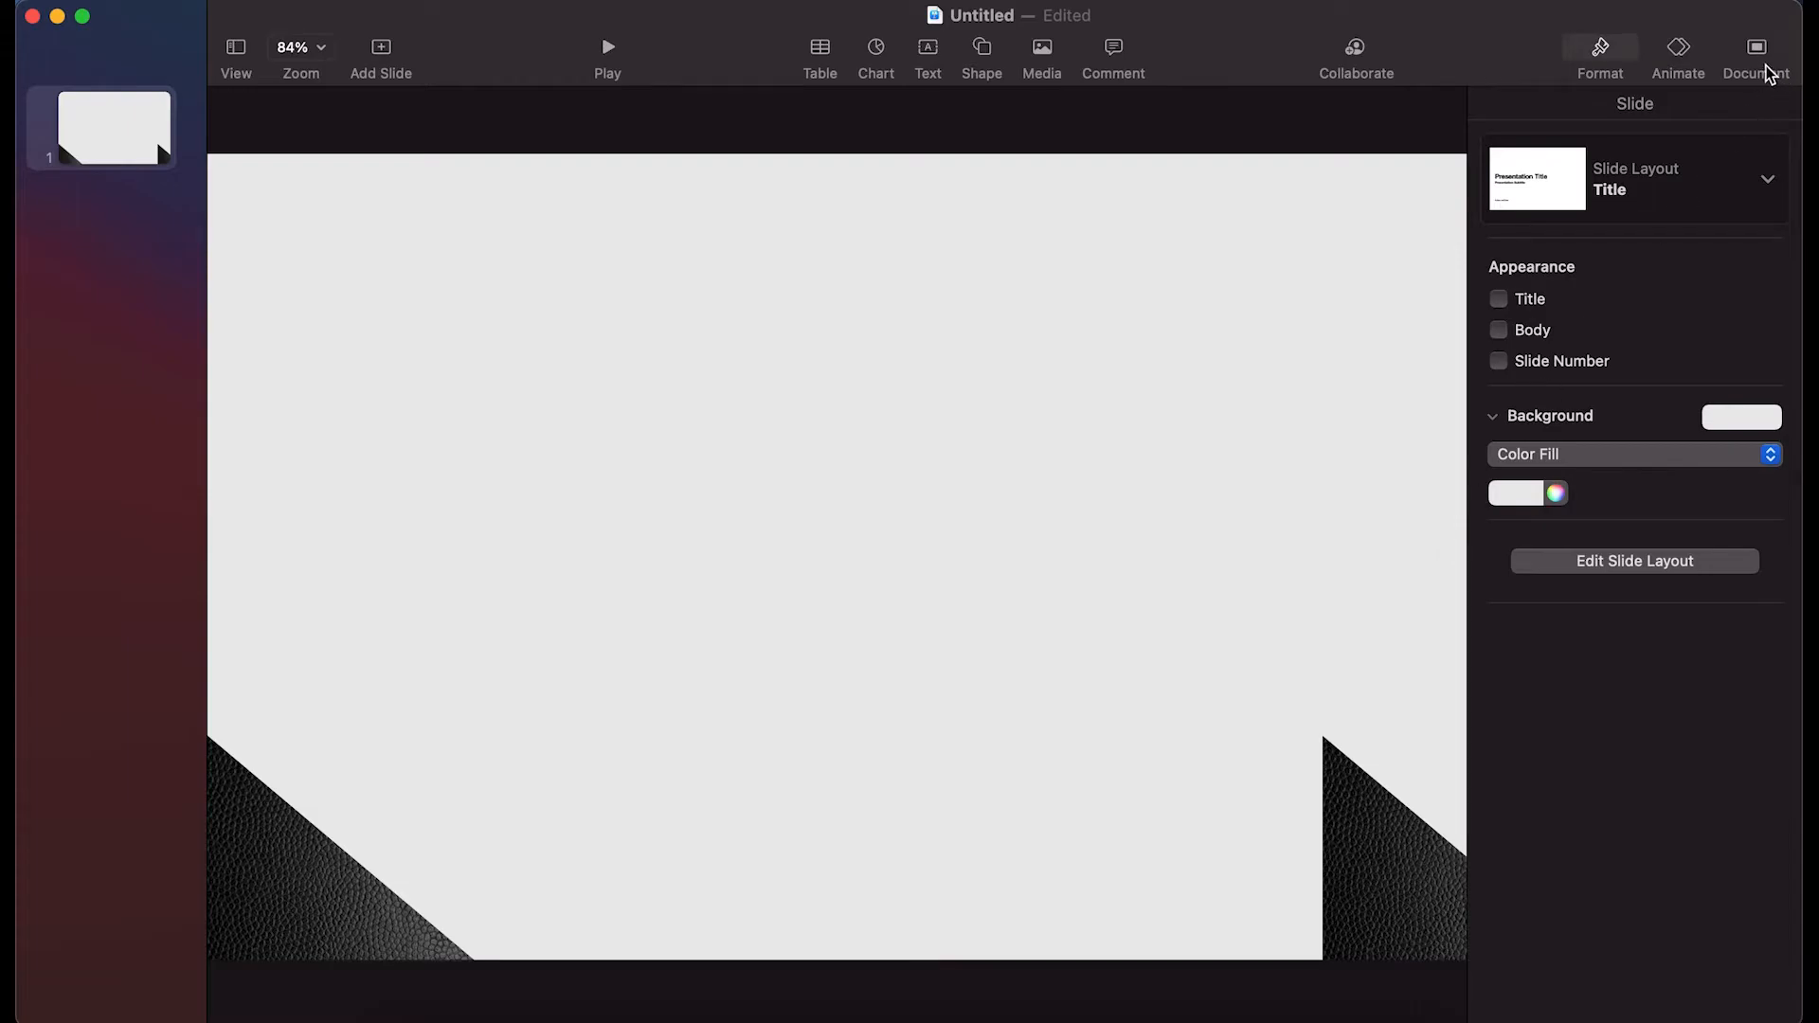
left_click(320, 49)
left_click(325, 165)
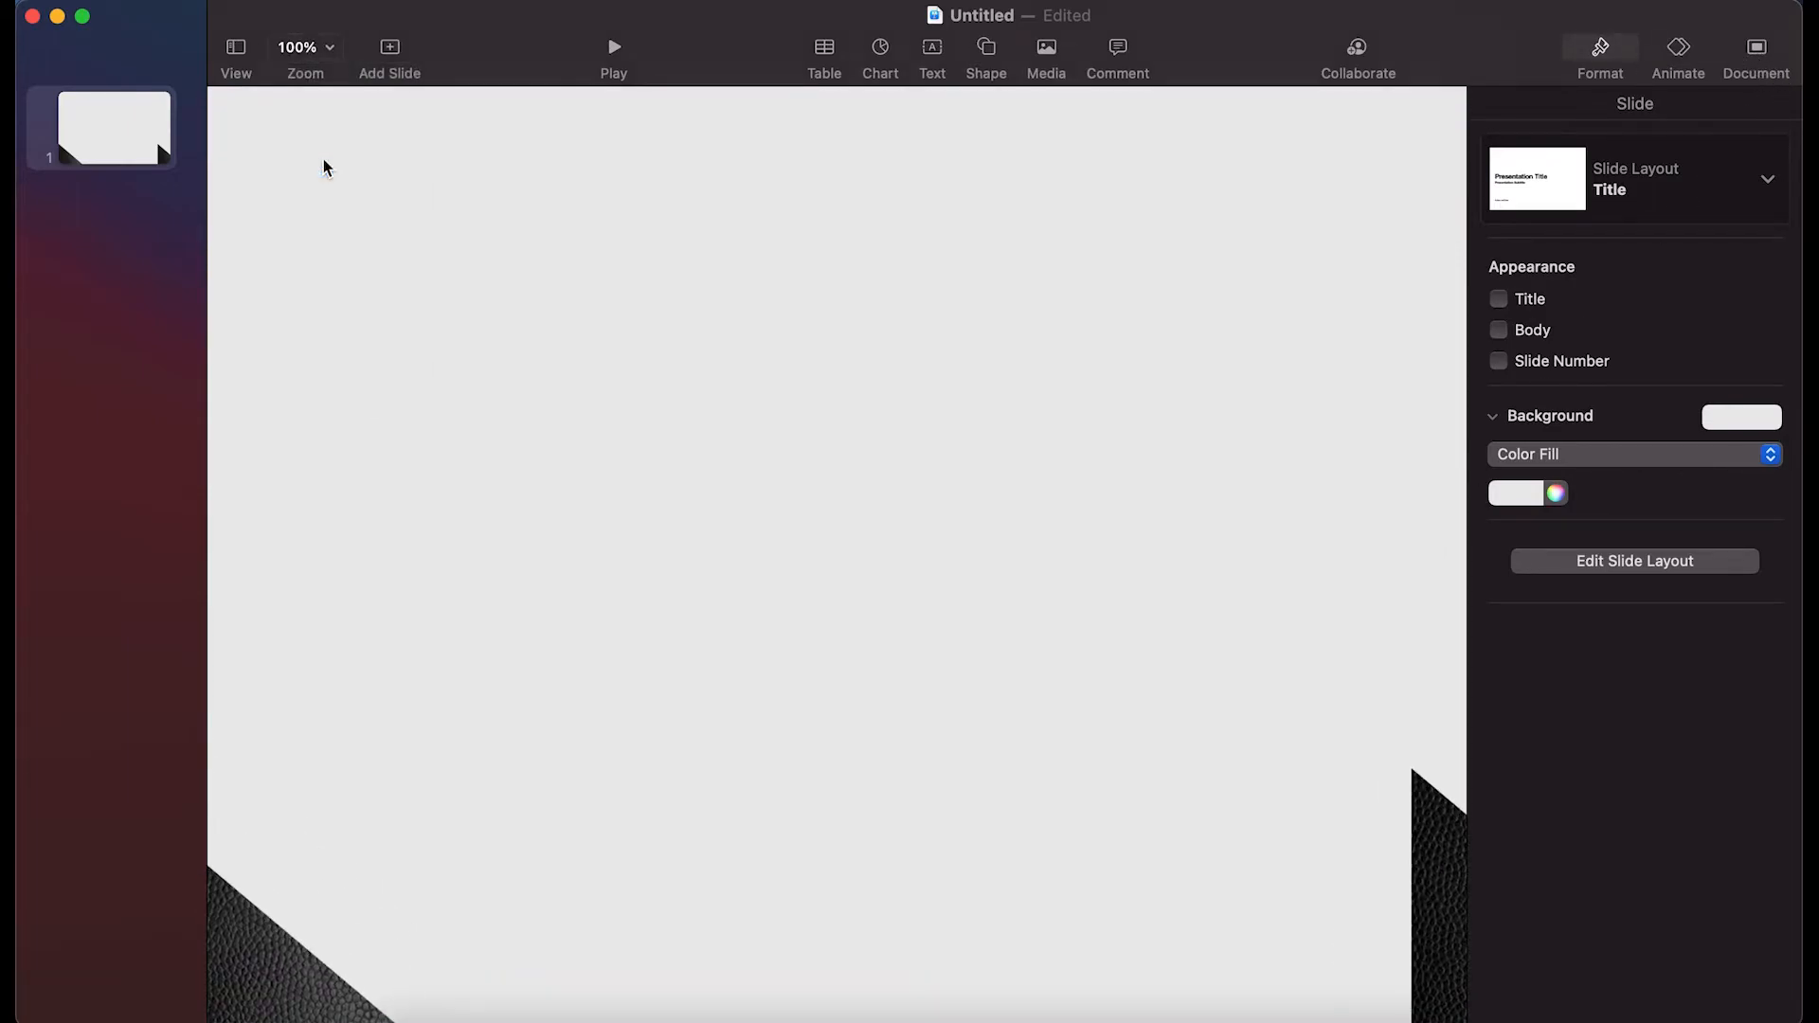
left_click(324, 47)
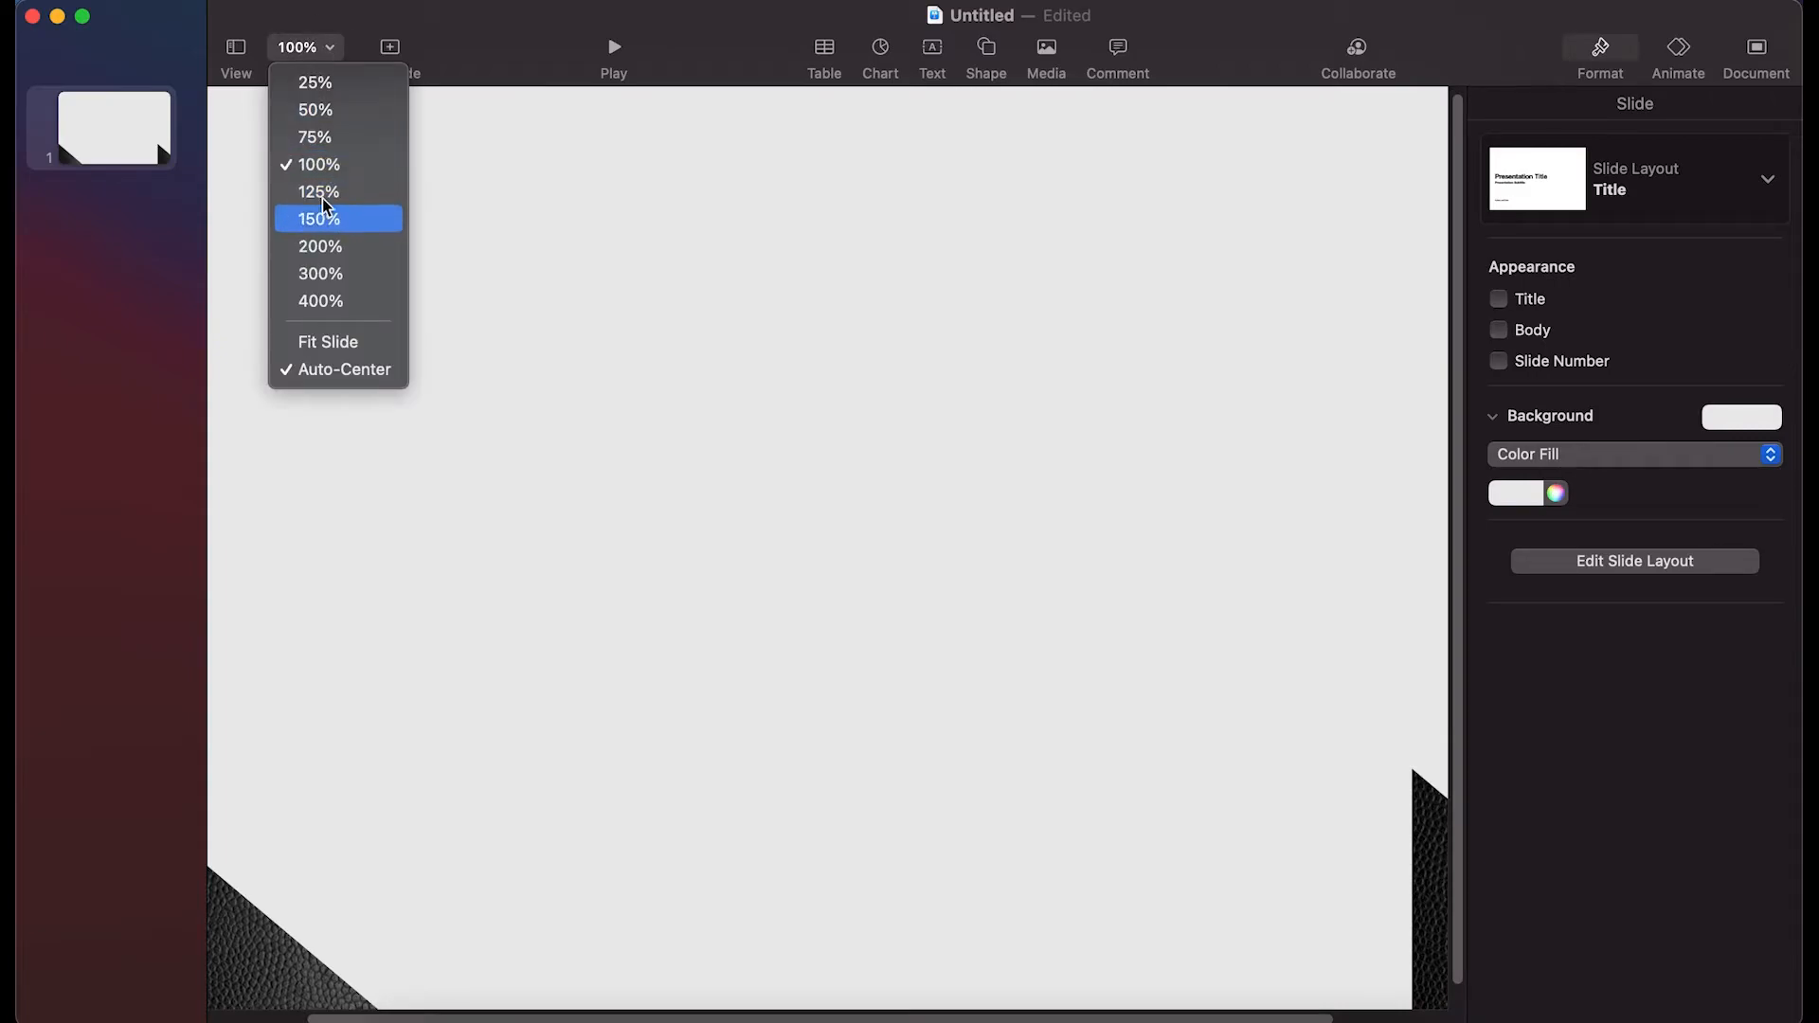
left_click(321, 114)
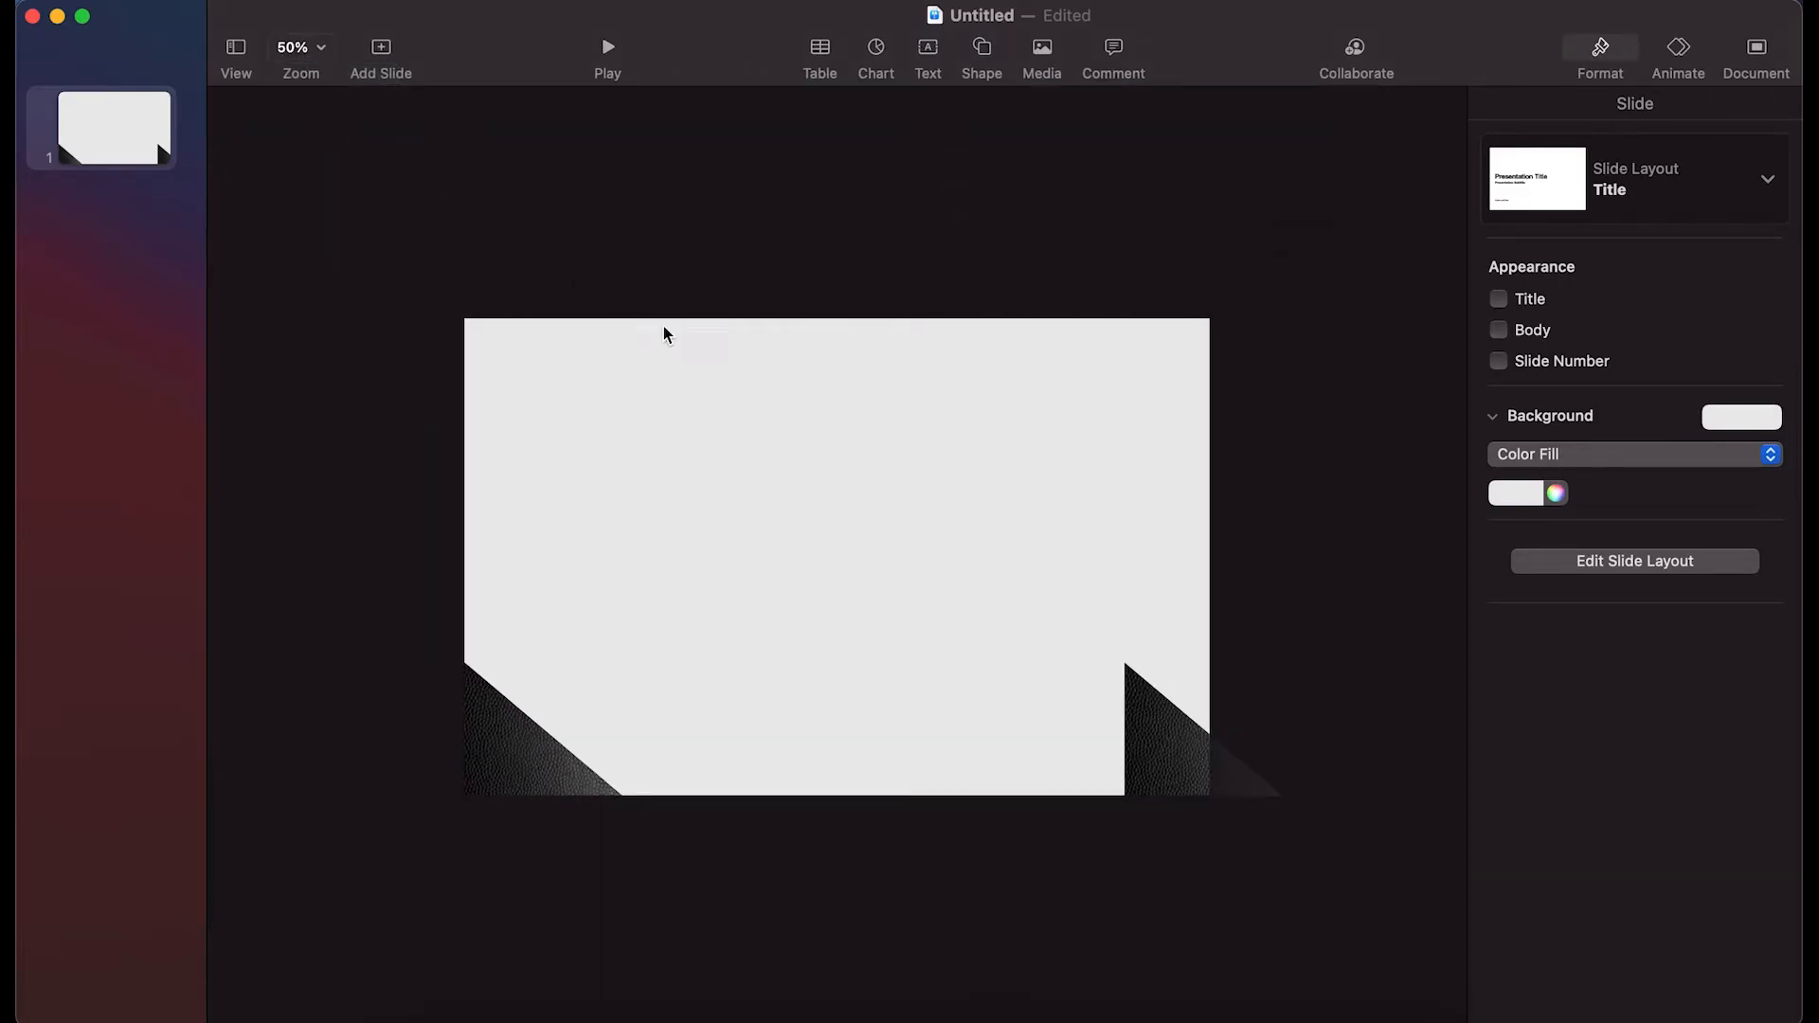
left_click_drag(1182, 758, 1111, 753)
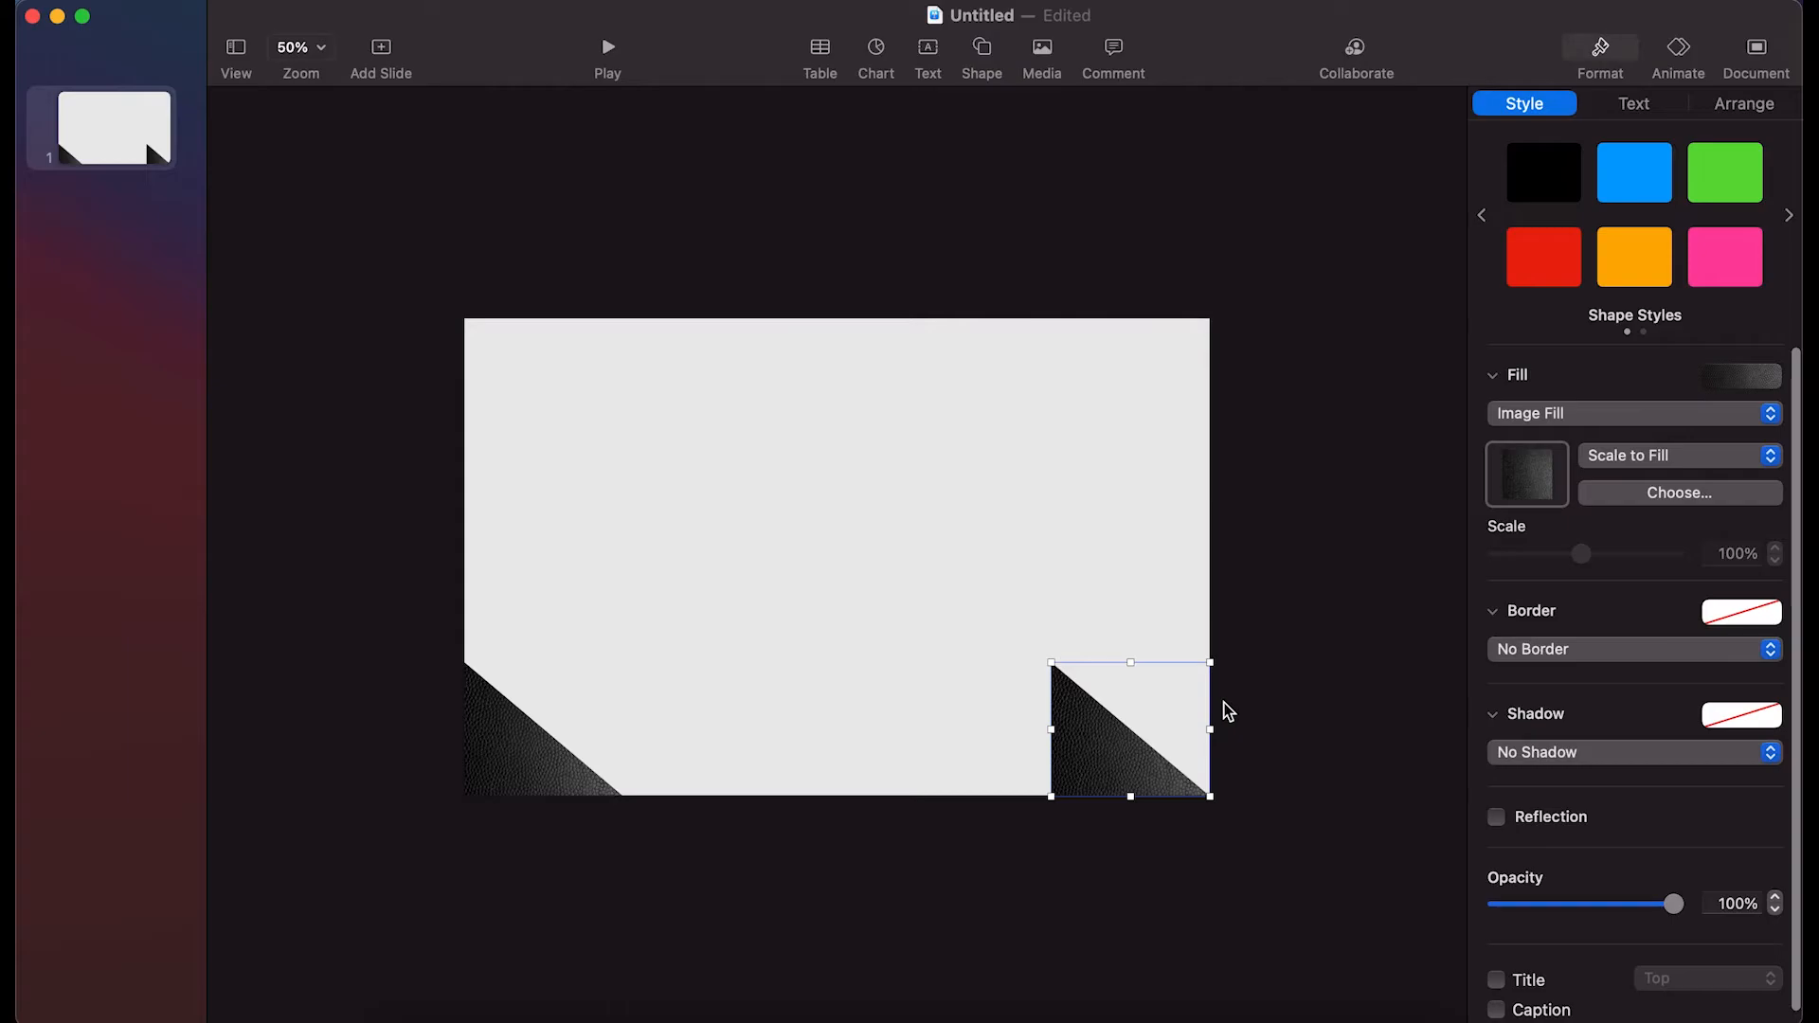
Flip the leather triangle in the slide's lower-right corner horizontally so its right angle fits the corner
left_click(1742, 103)
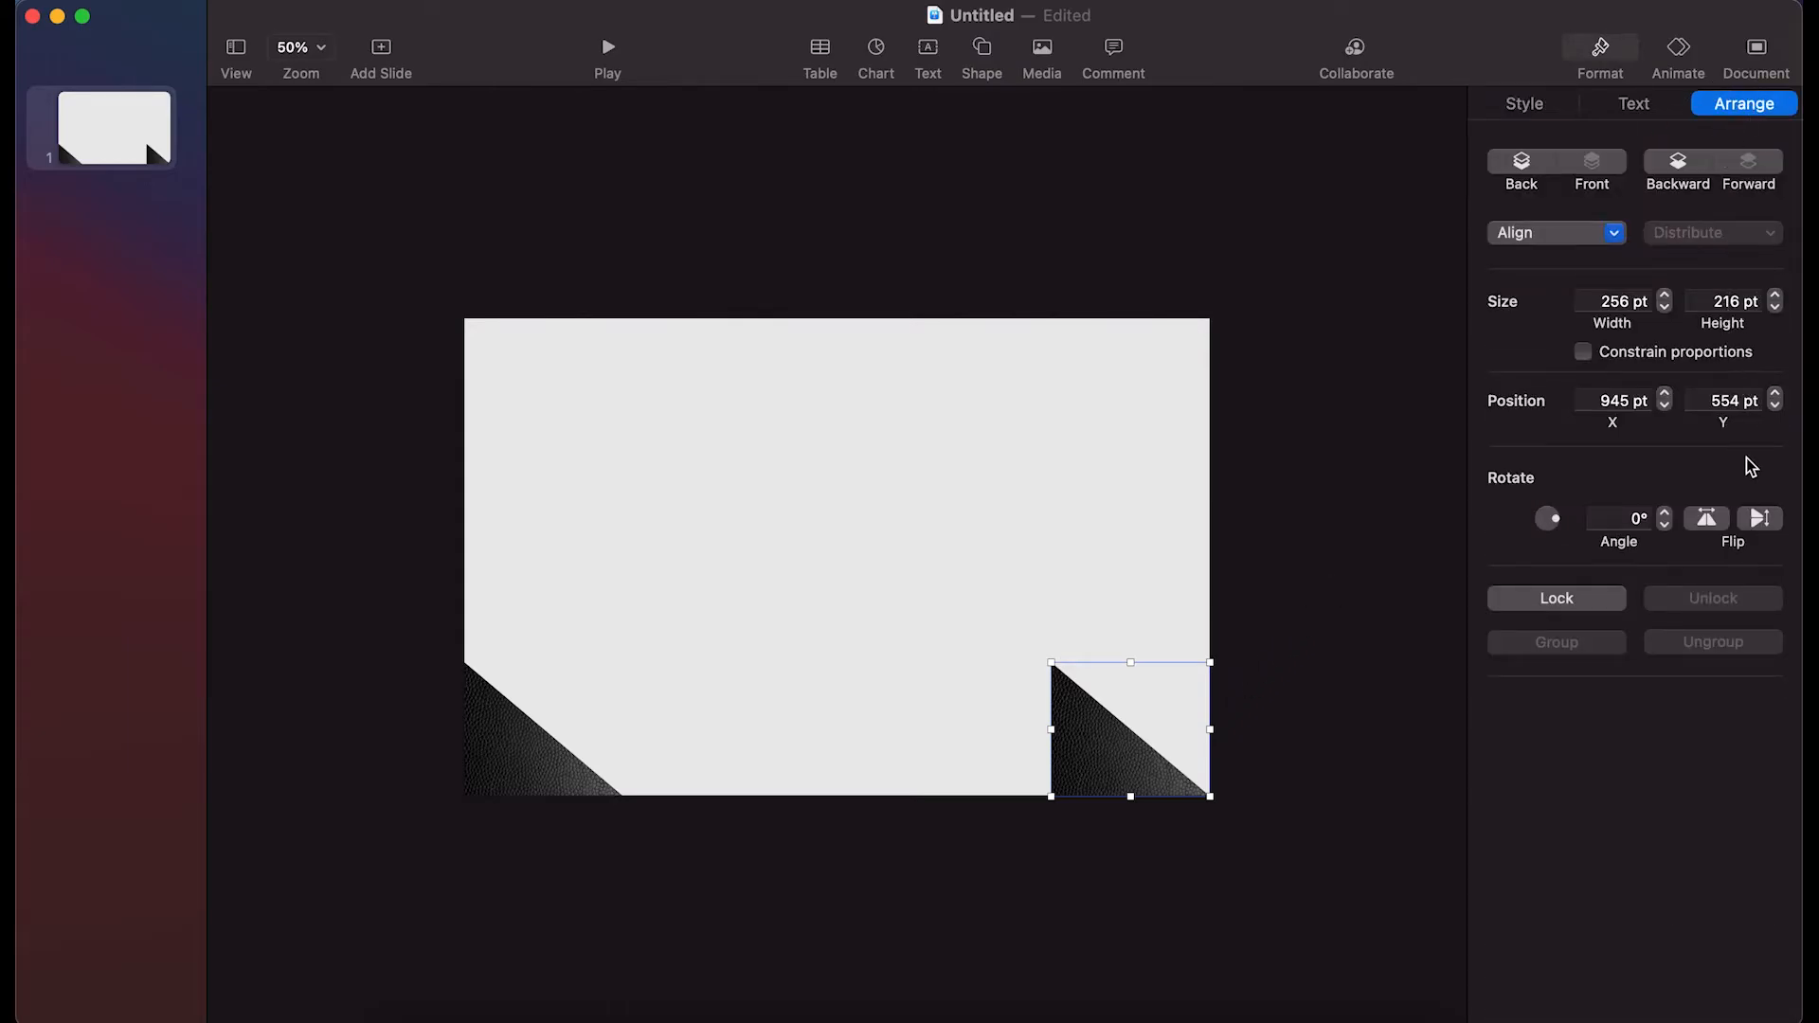
left_click(1762, 521)
left_click(1761, 520)
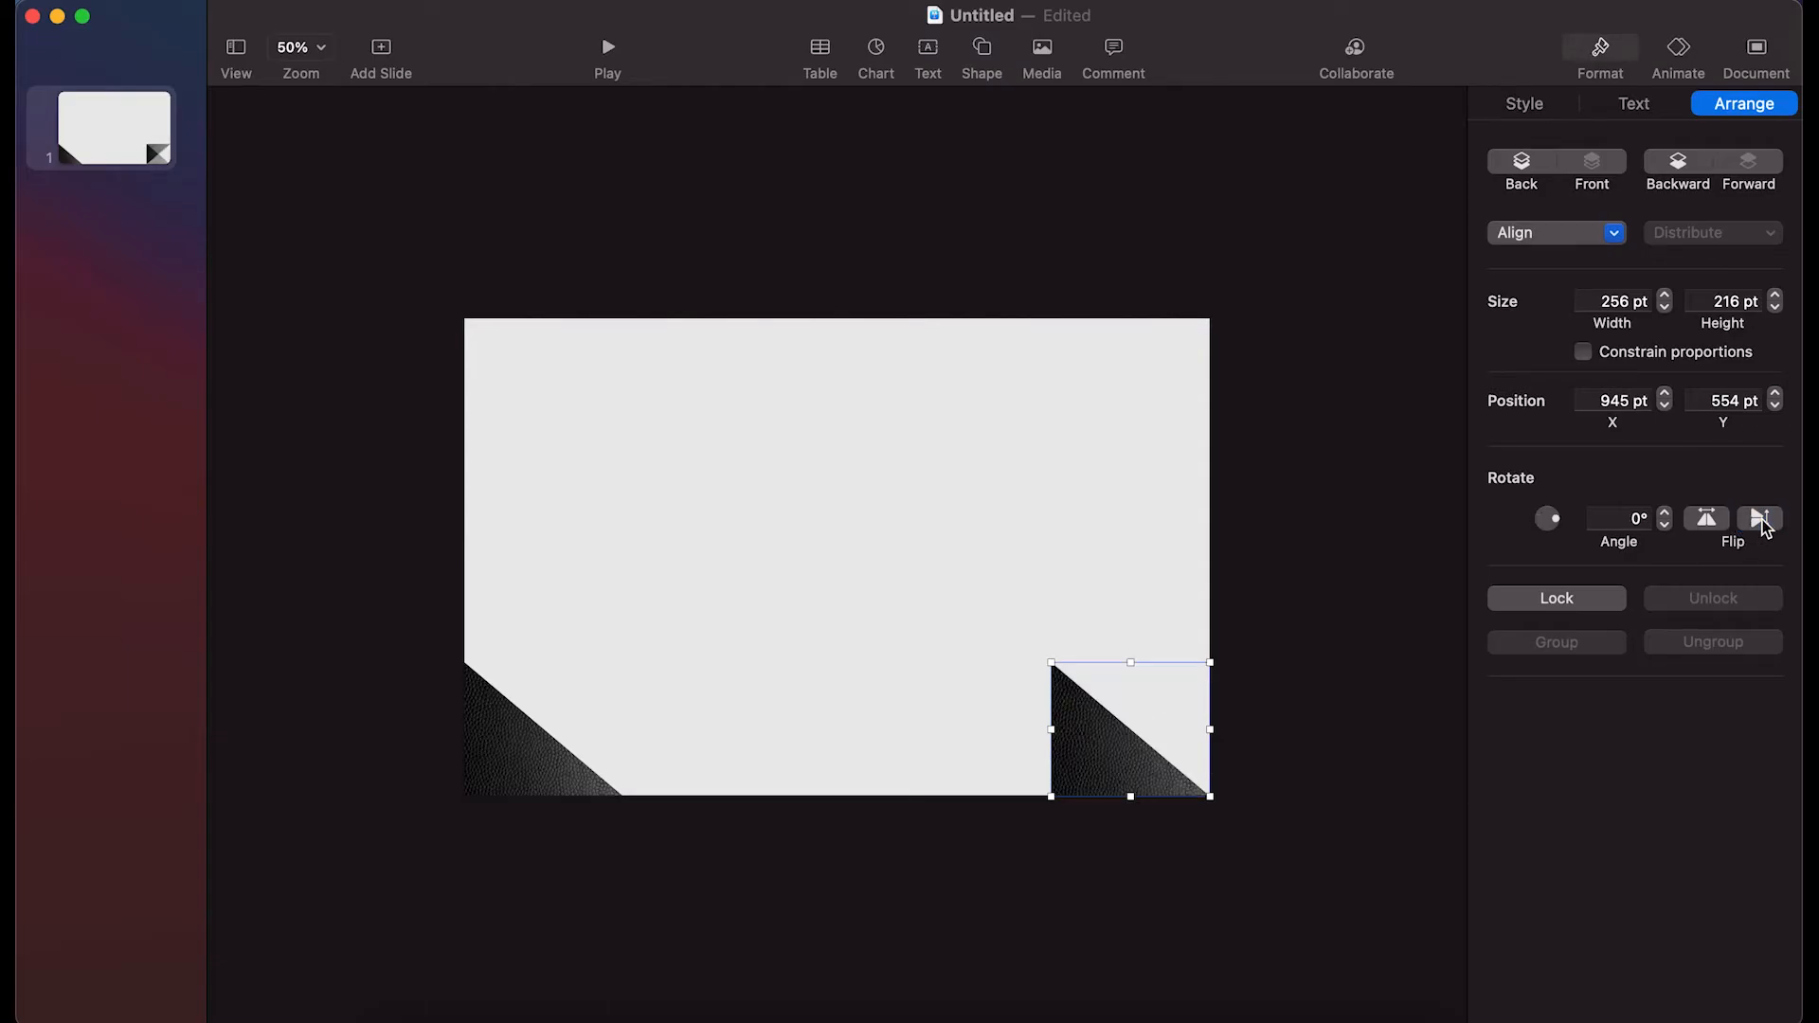
left_click(1711, 526)
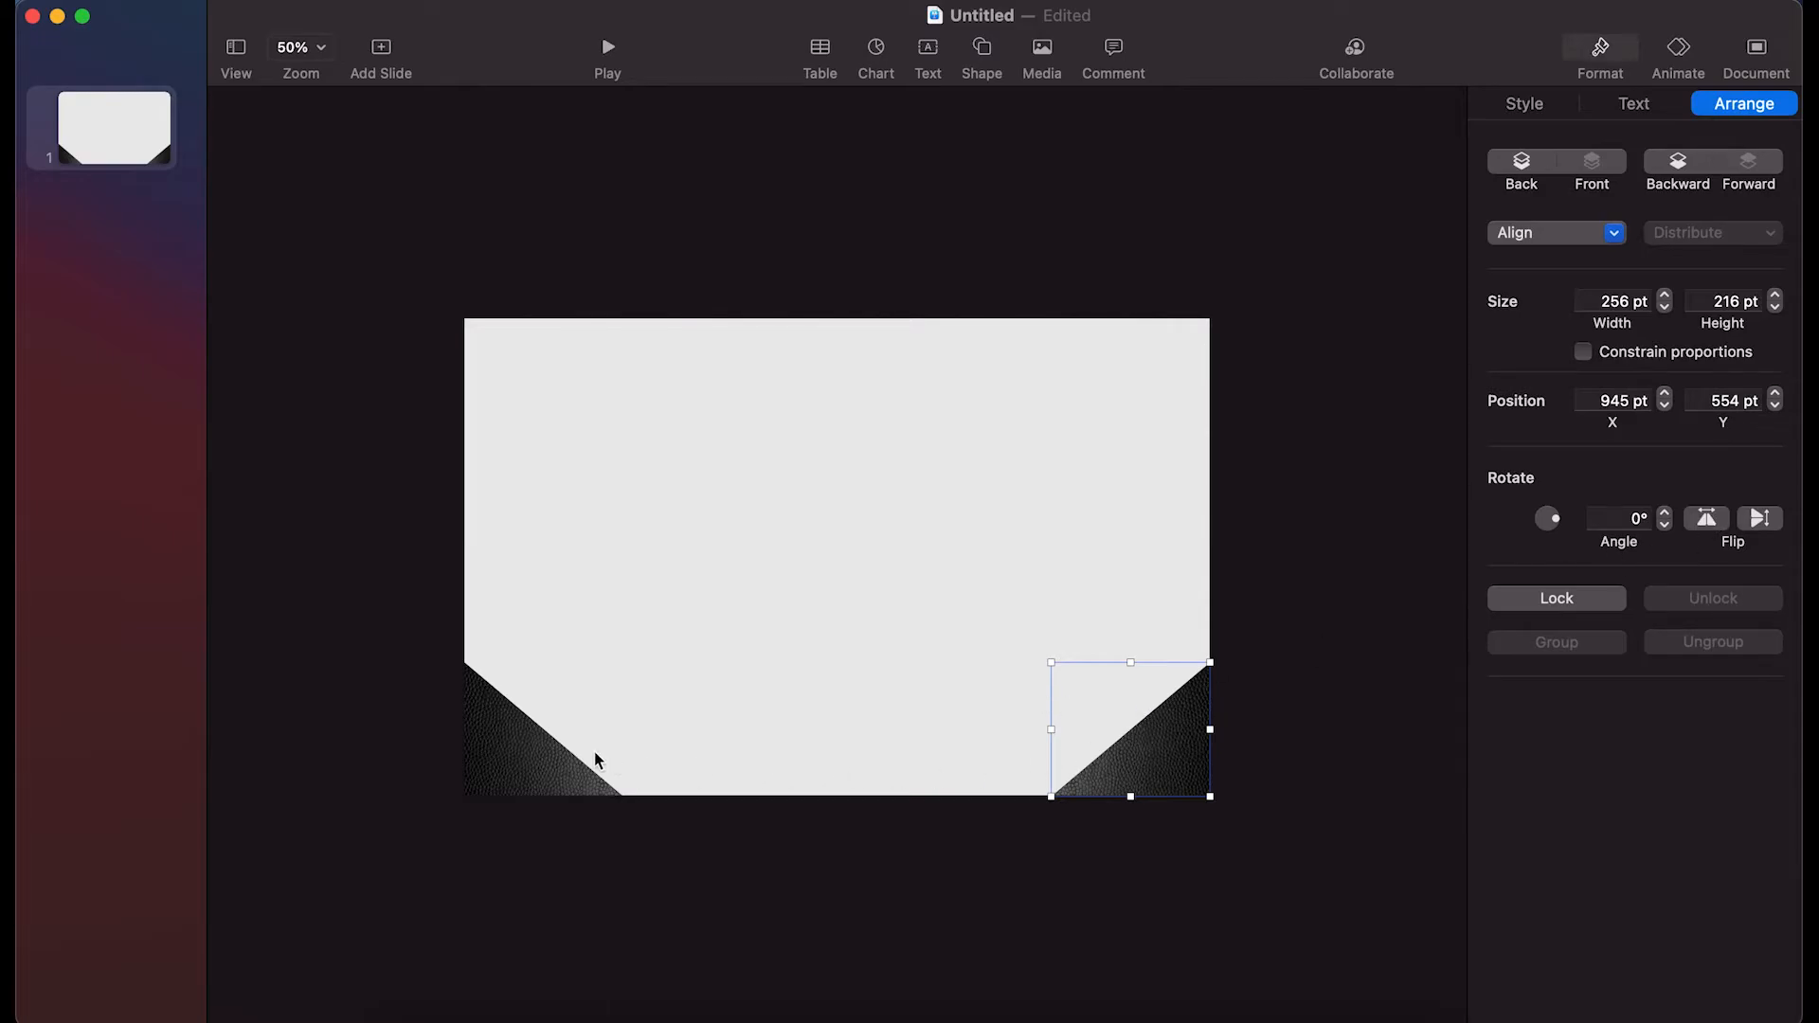
left_click_drag(1144, 756, 1147, 749)
left_click(1169, 442)
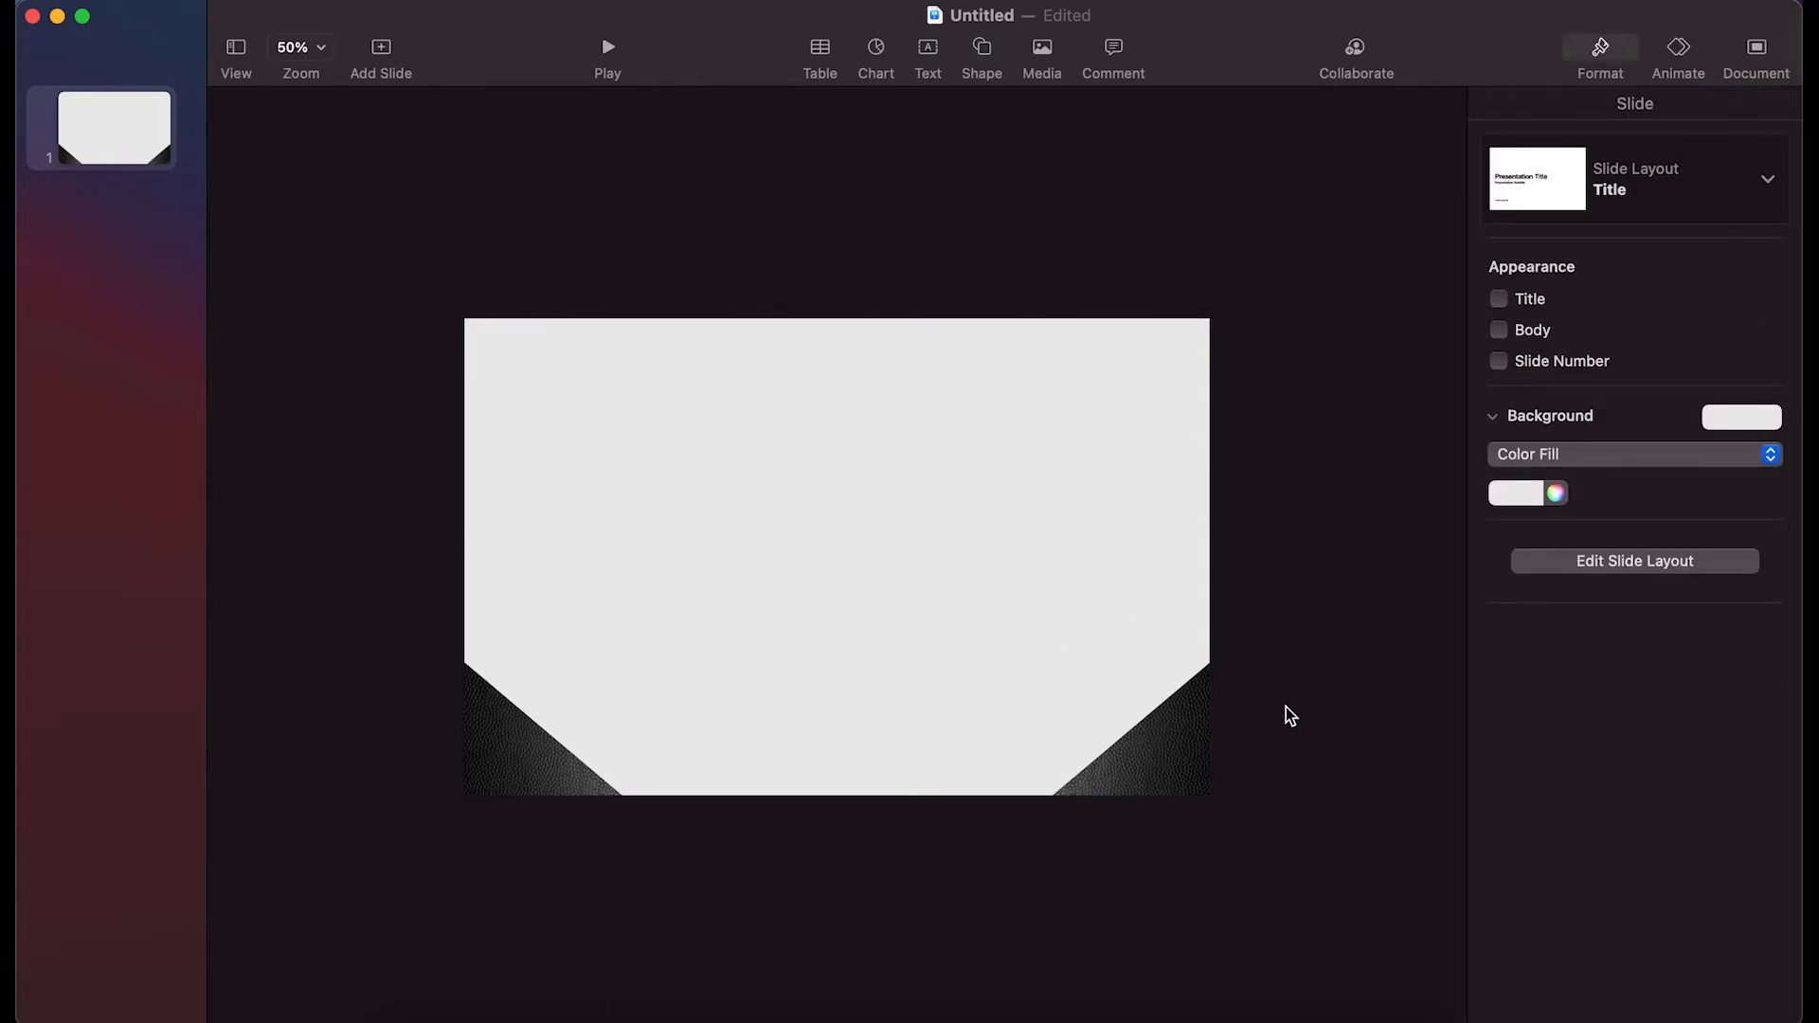
Duplicate the lower-right leather triangle, flip the copy vertically and place it flush in the slide's upper-right corner
left_click(1184, 737)
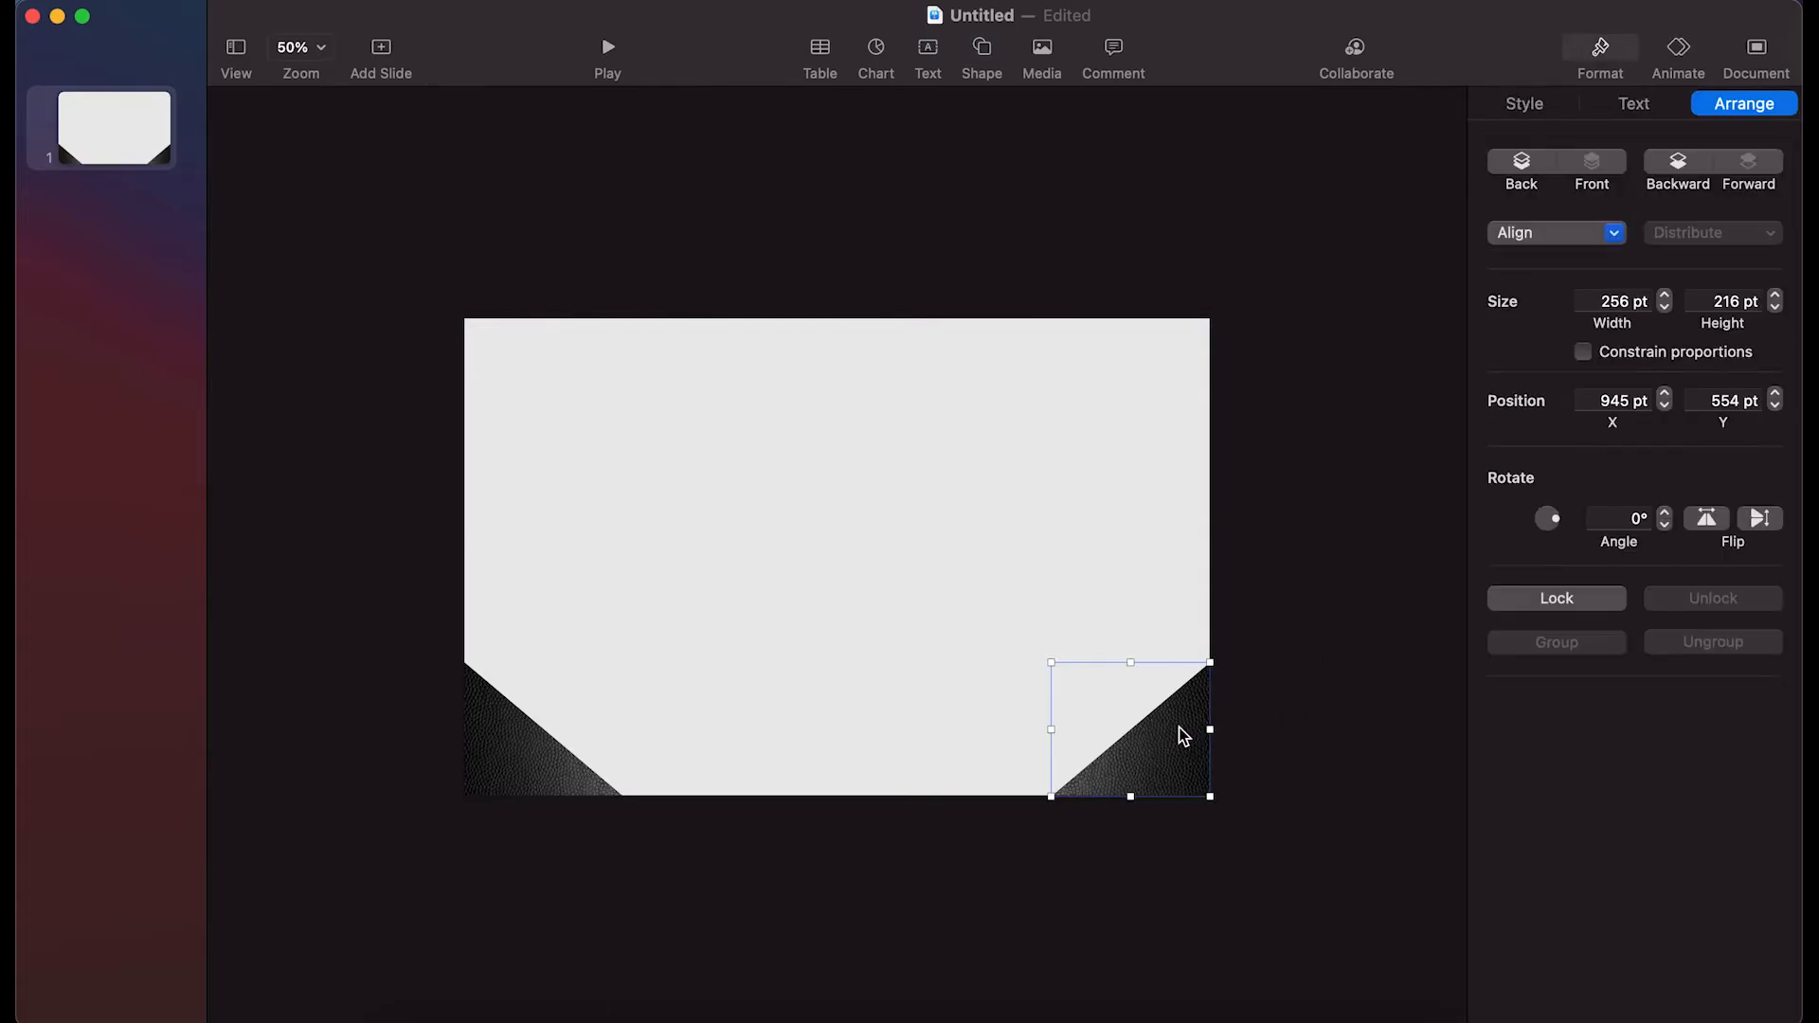
right_click(1183, 735)
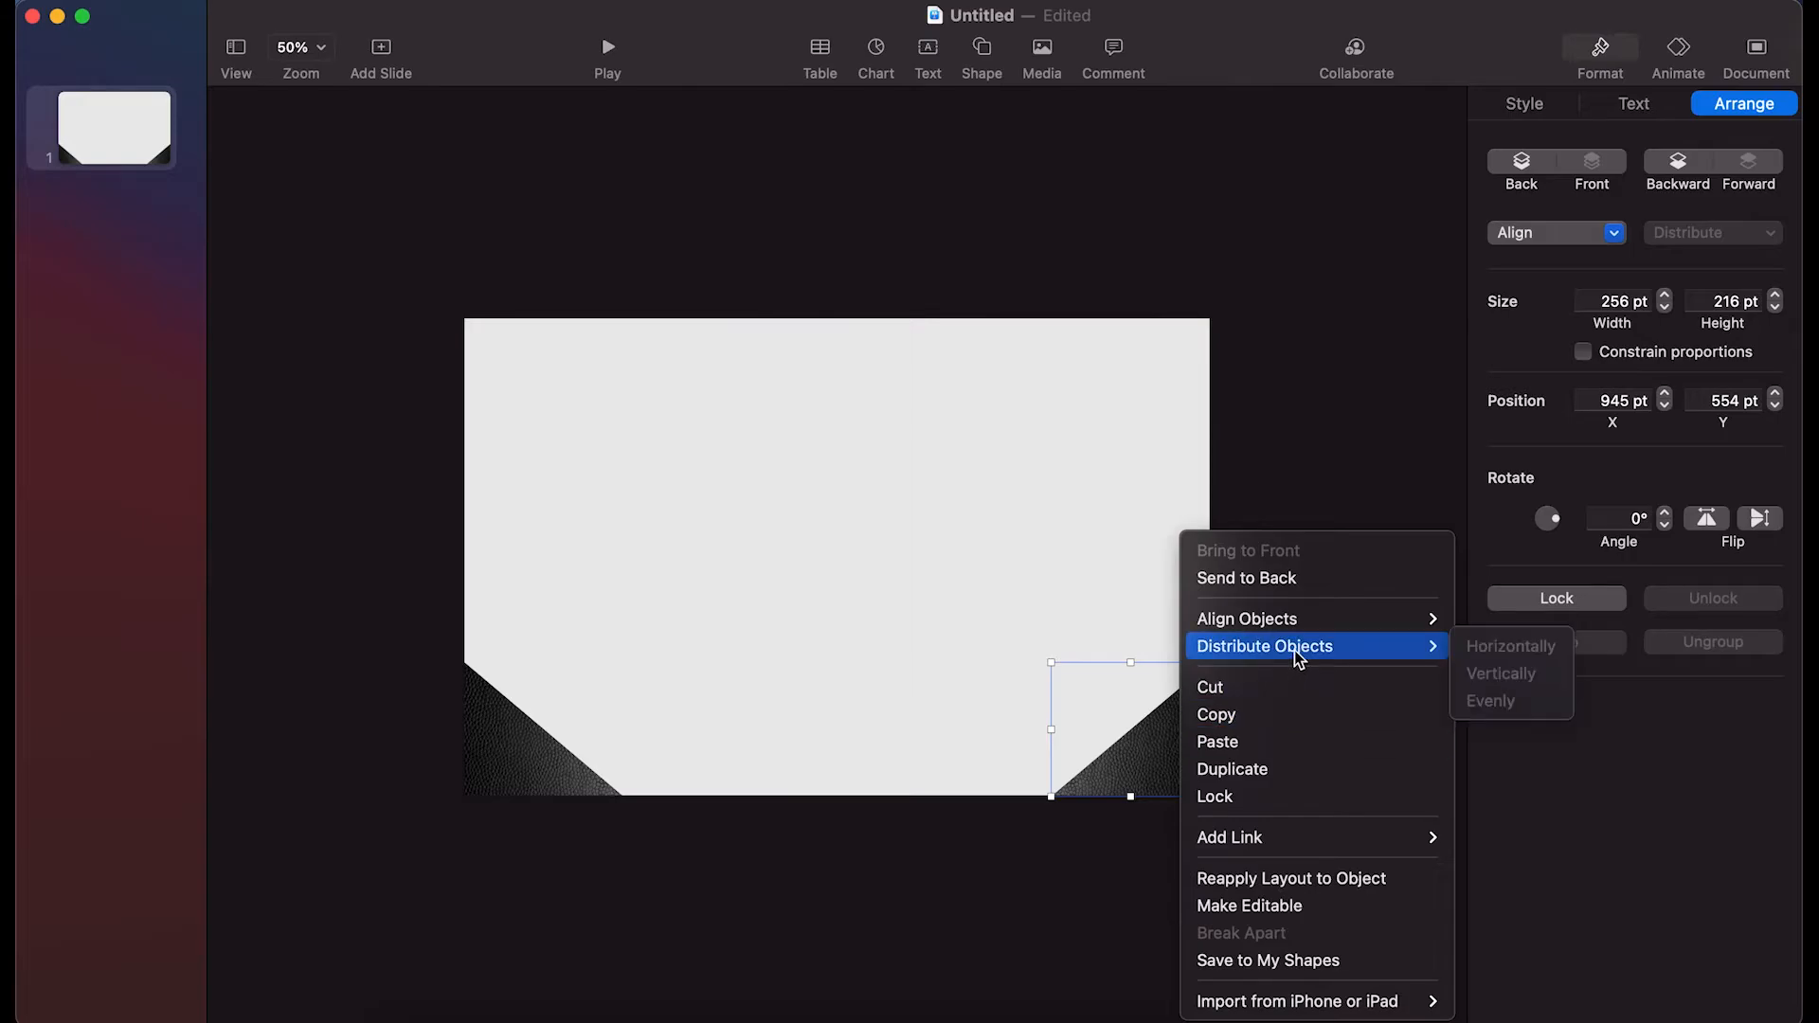
left_click(1242, 775)
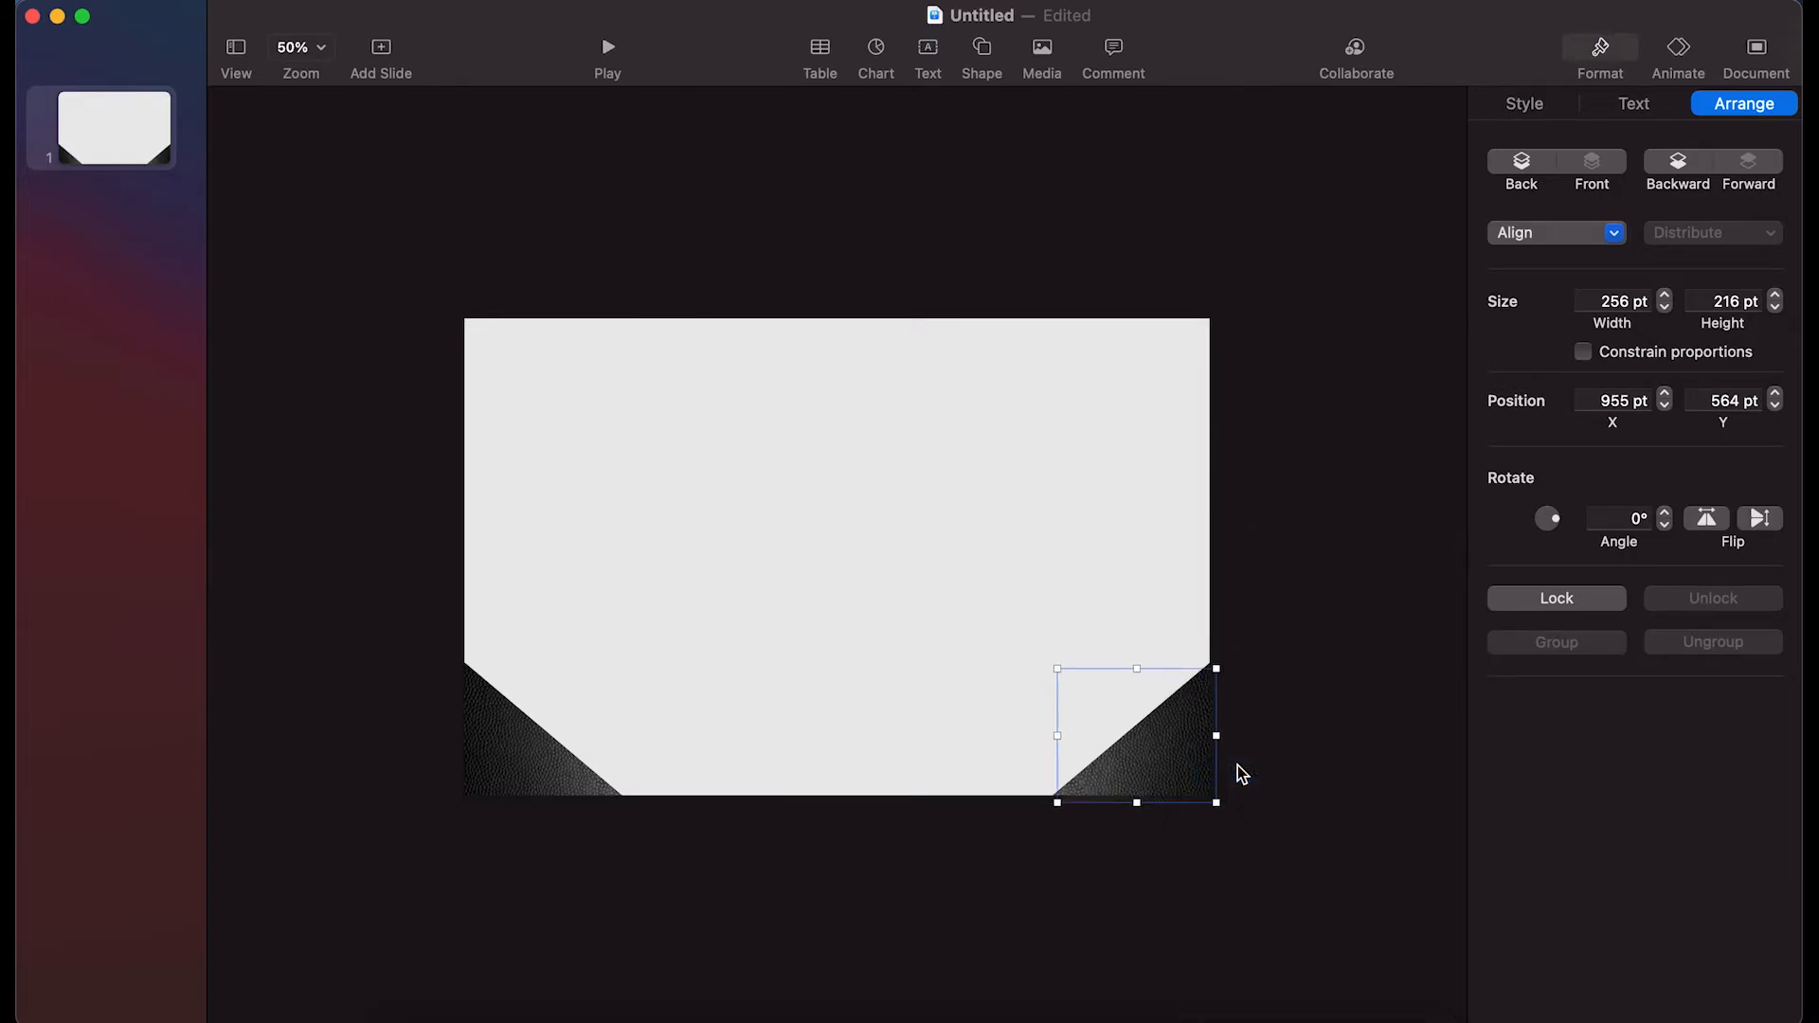
left_click_drag(1178, 759, 1153, 418)
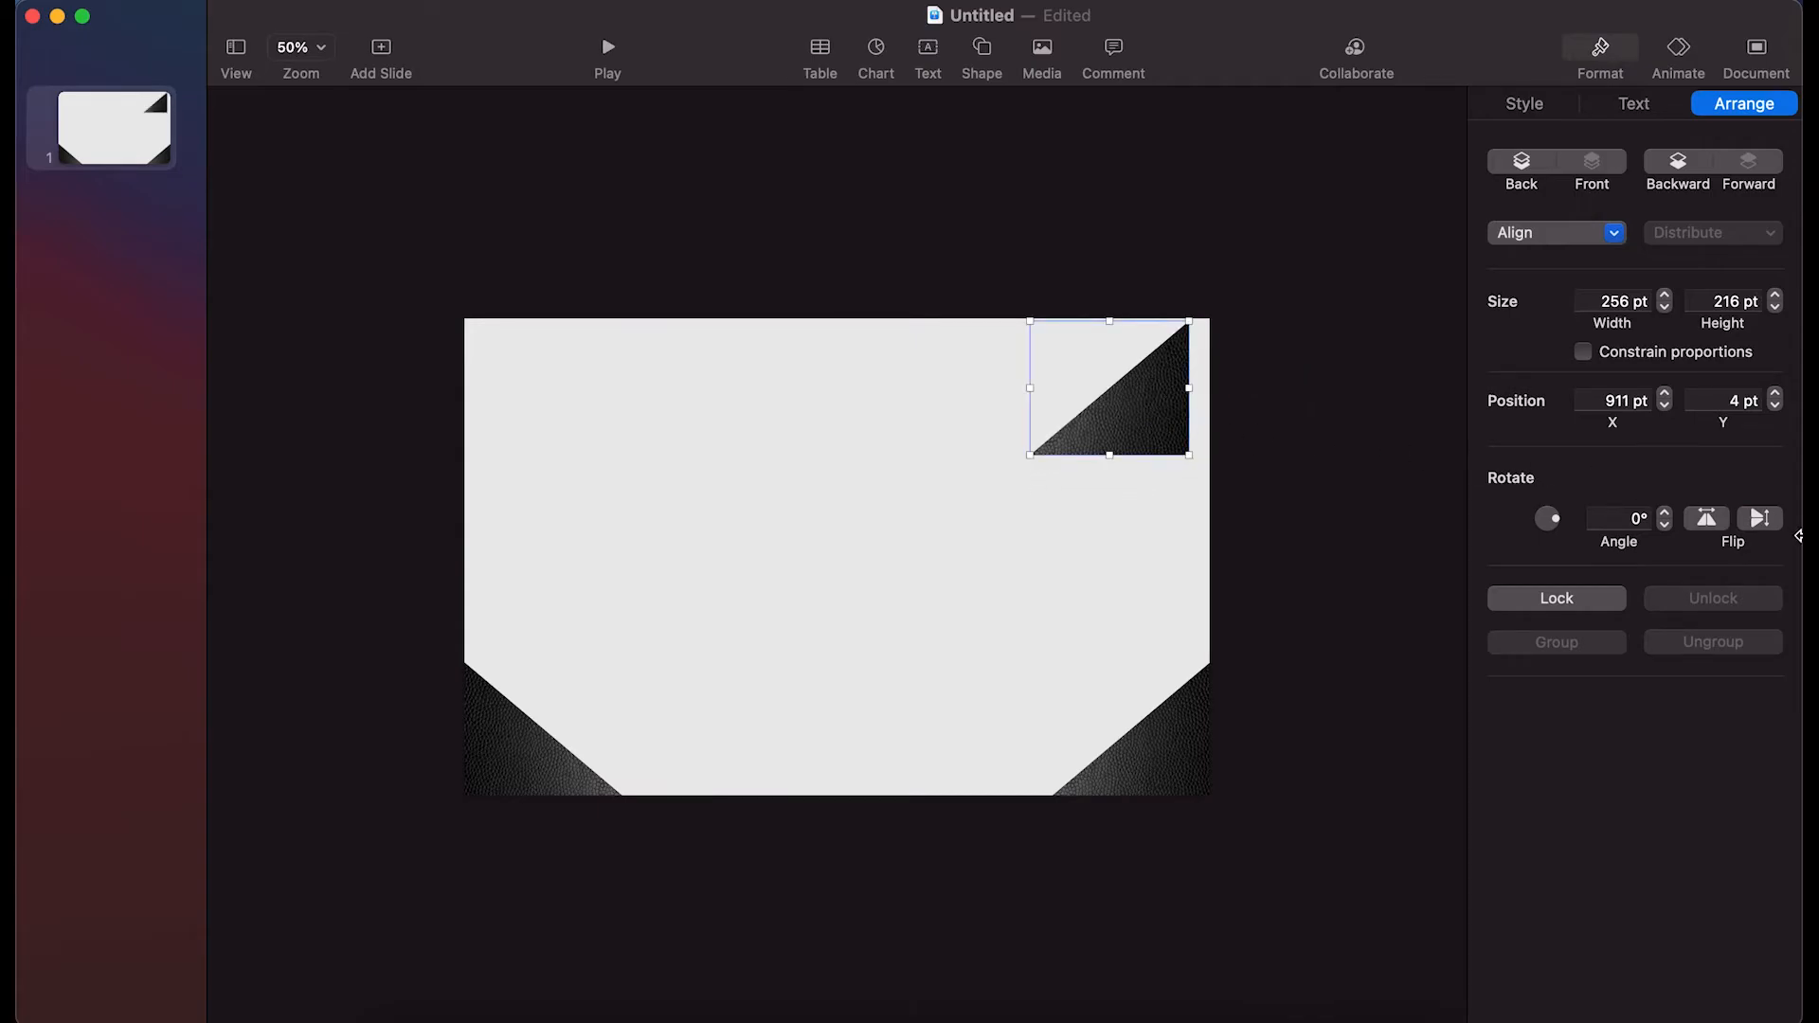
left_click(1762, 523)
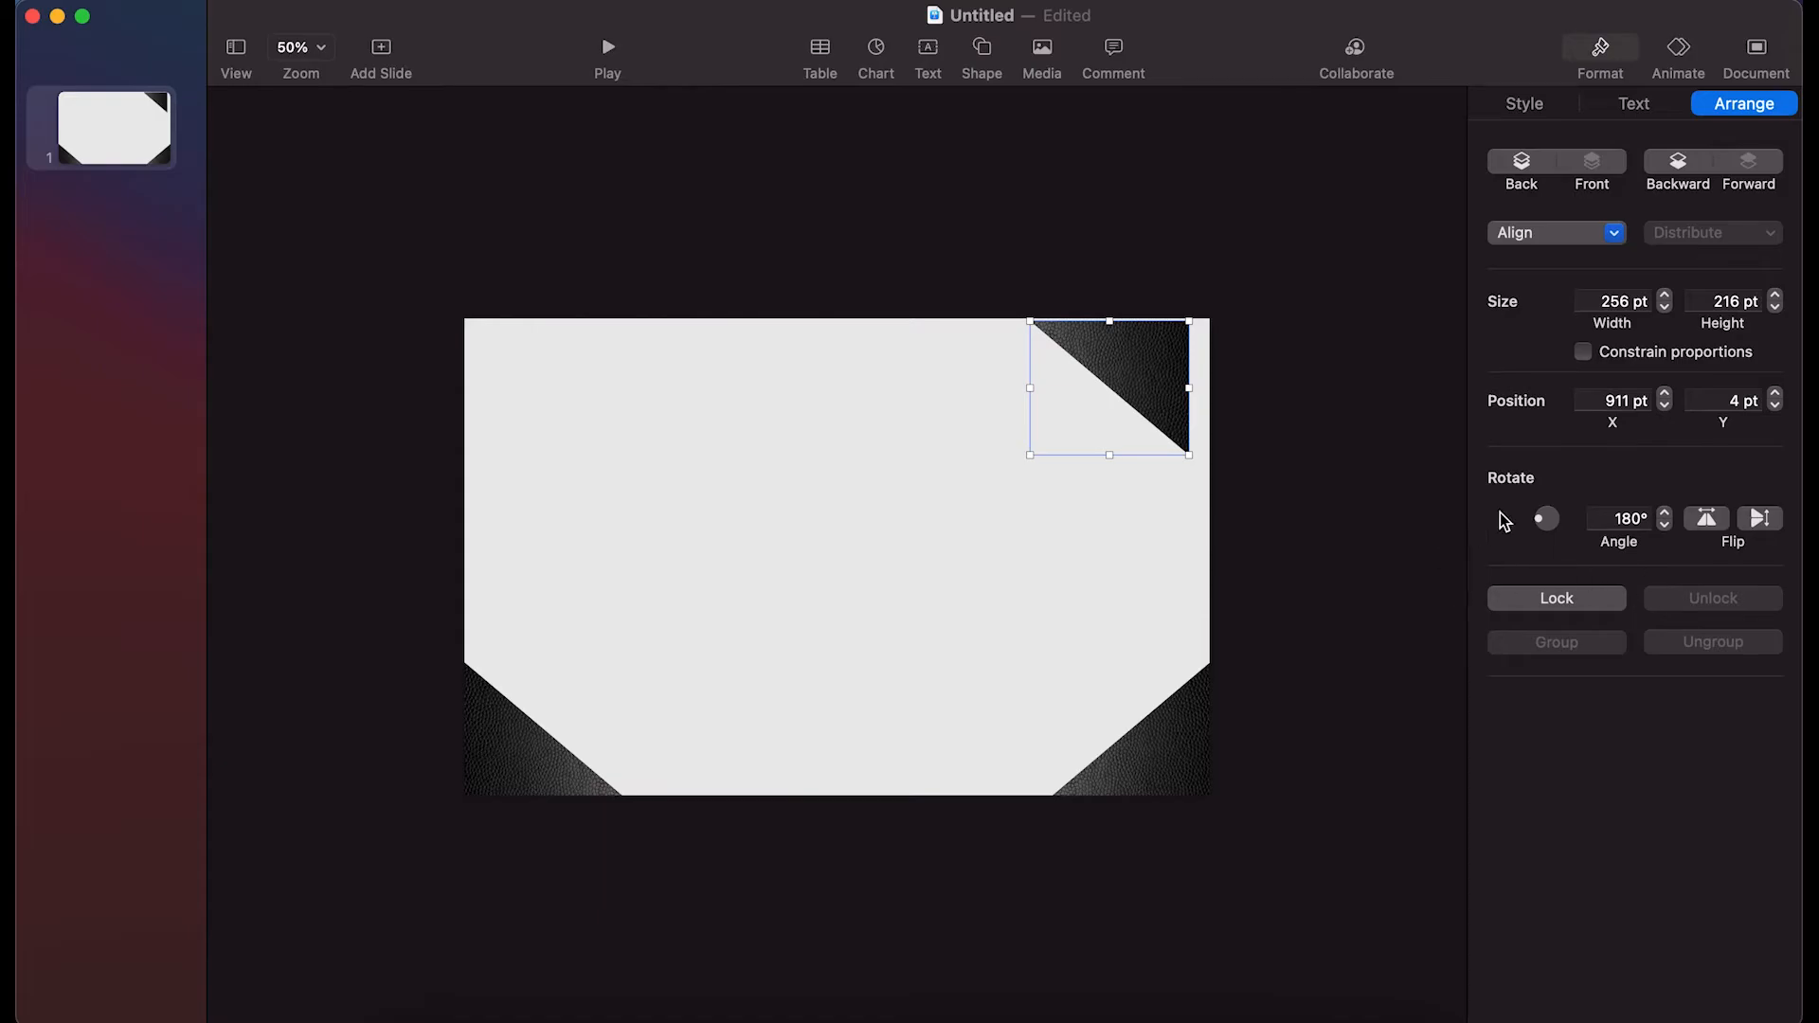
left_click(1116, 359)
left_click_drag(1116, 359, 1135, 360)
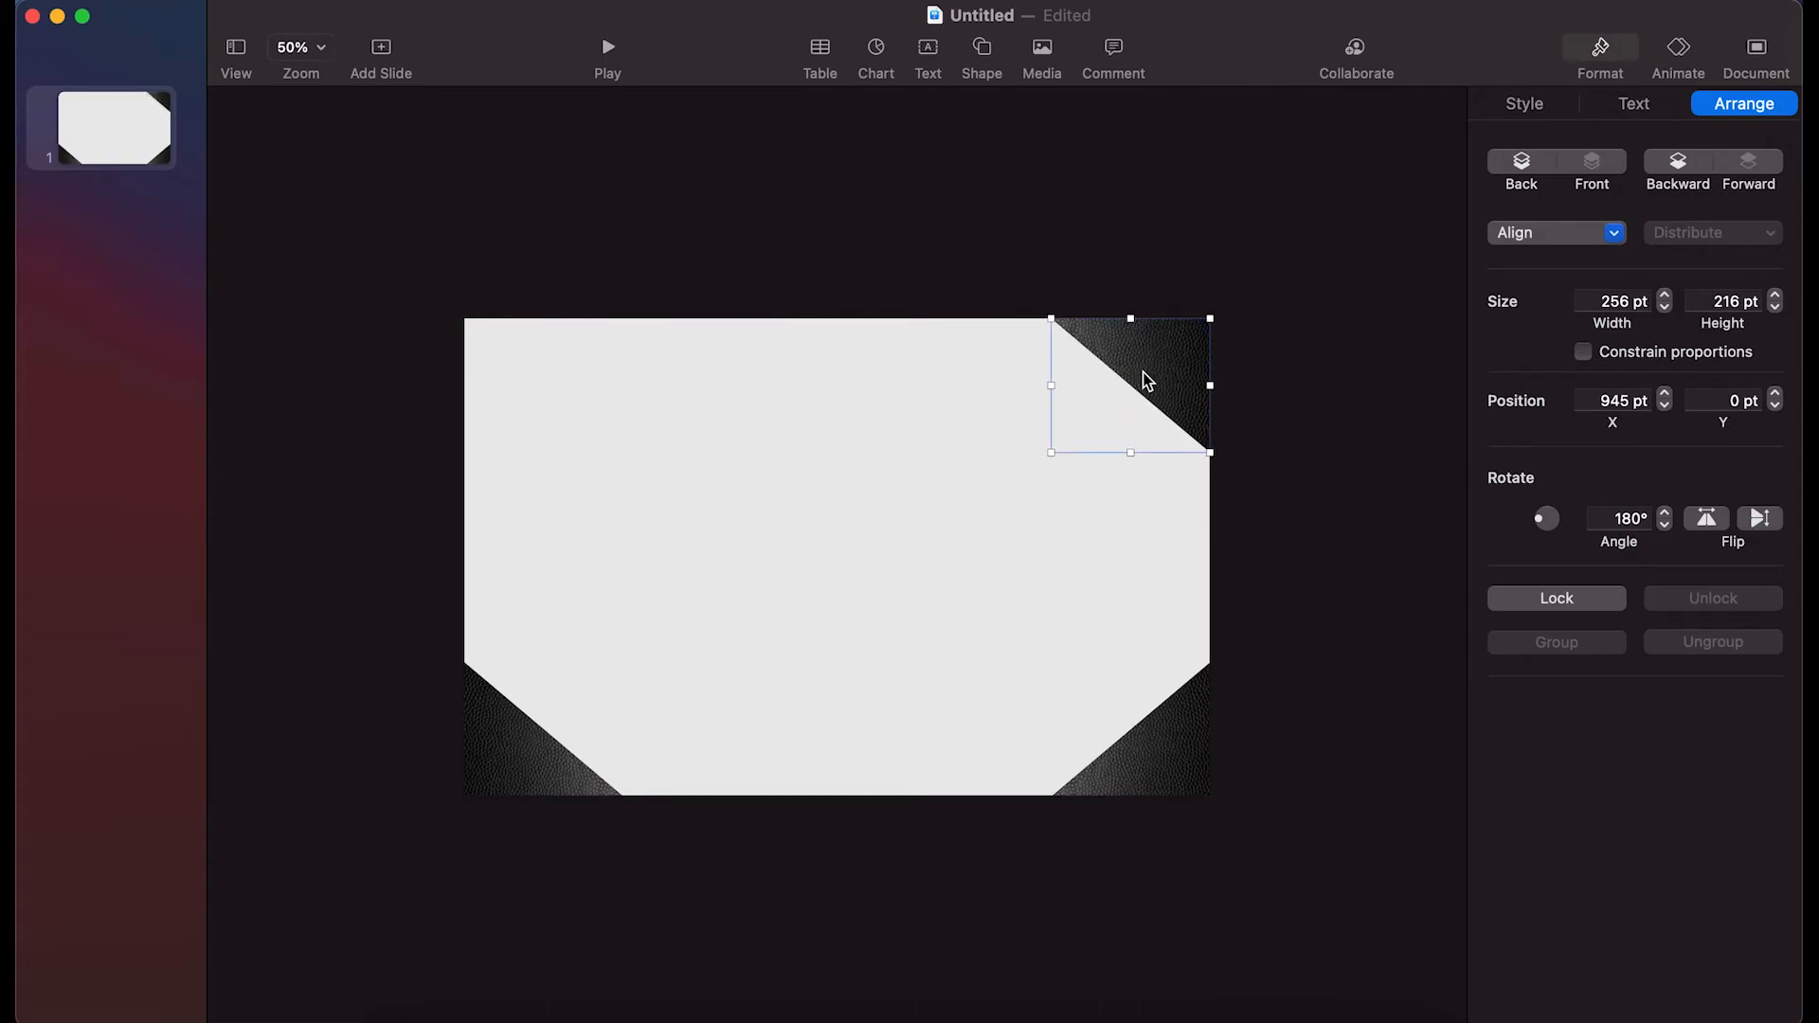
Duplicate the upper-right leather triangle and place the copy flush in the slide's upper-left corner at 0 pt, 0 pt
right_click(1148, 374)
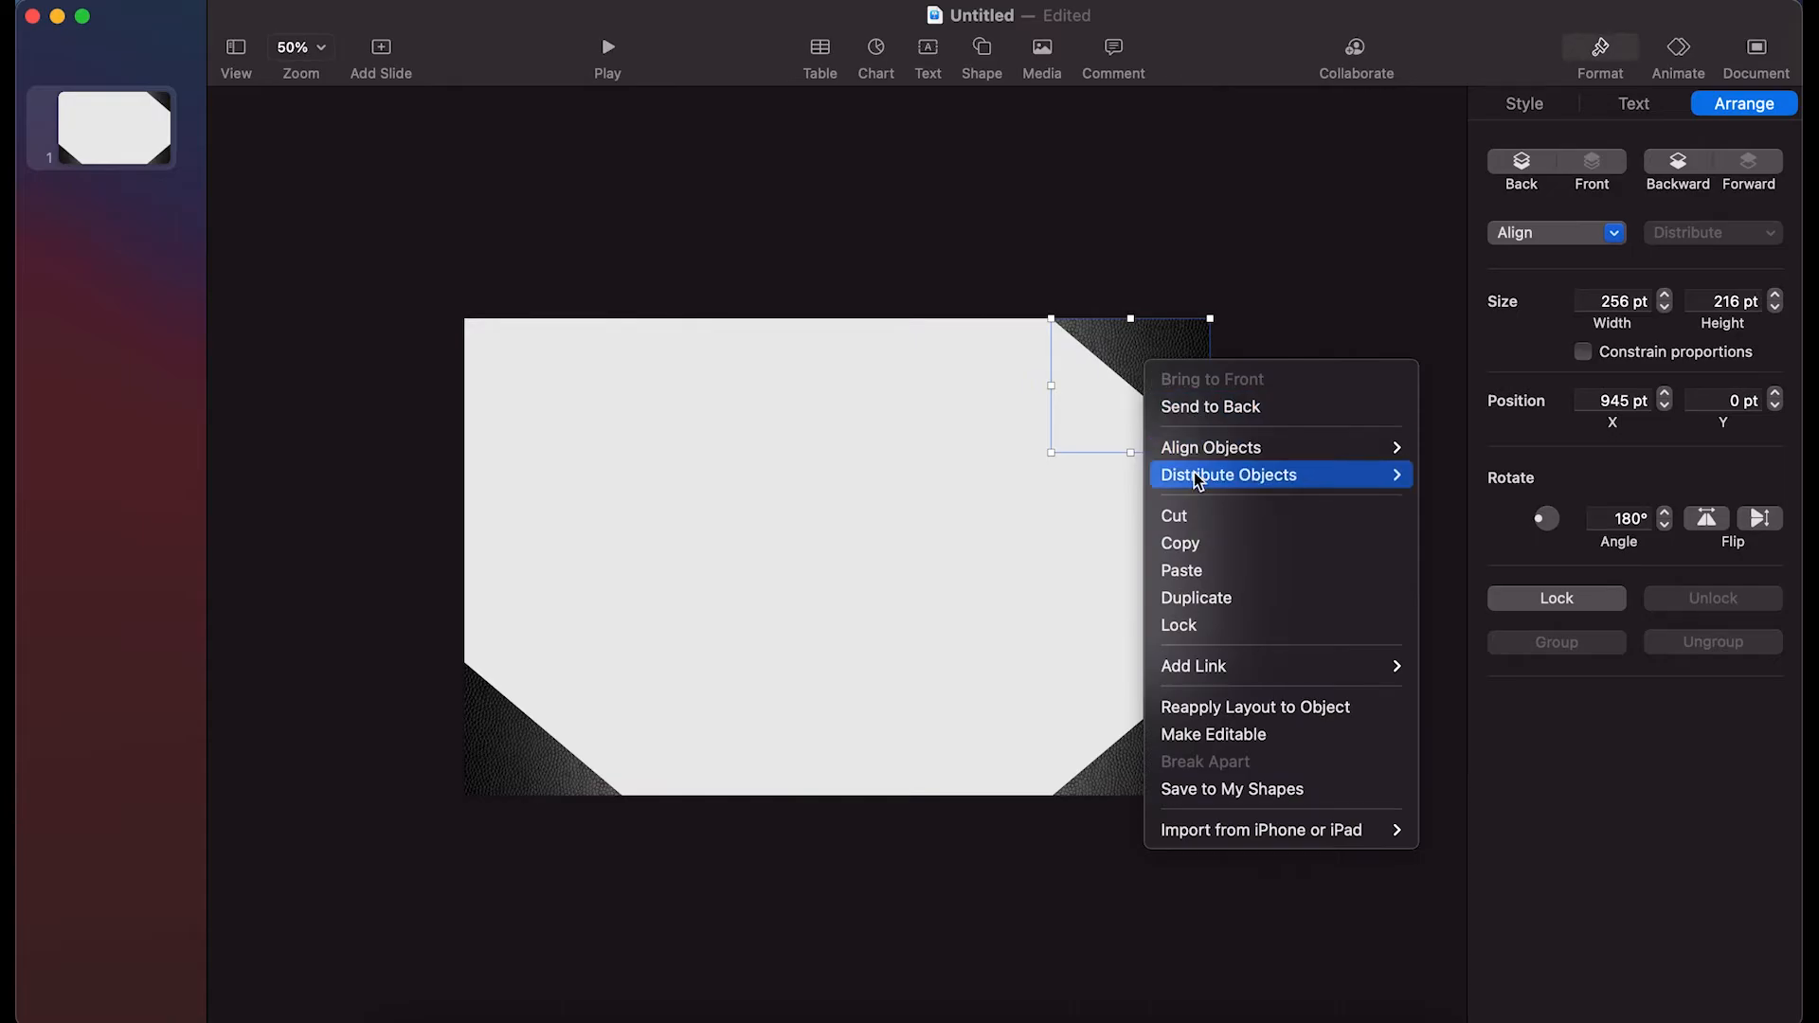
left_click(1184, 598)
left_click_drag(1133, 366, 545, 369)
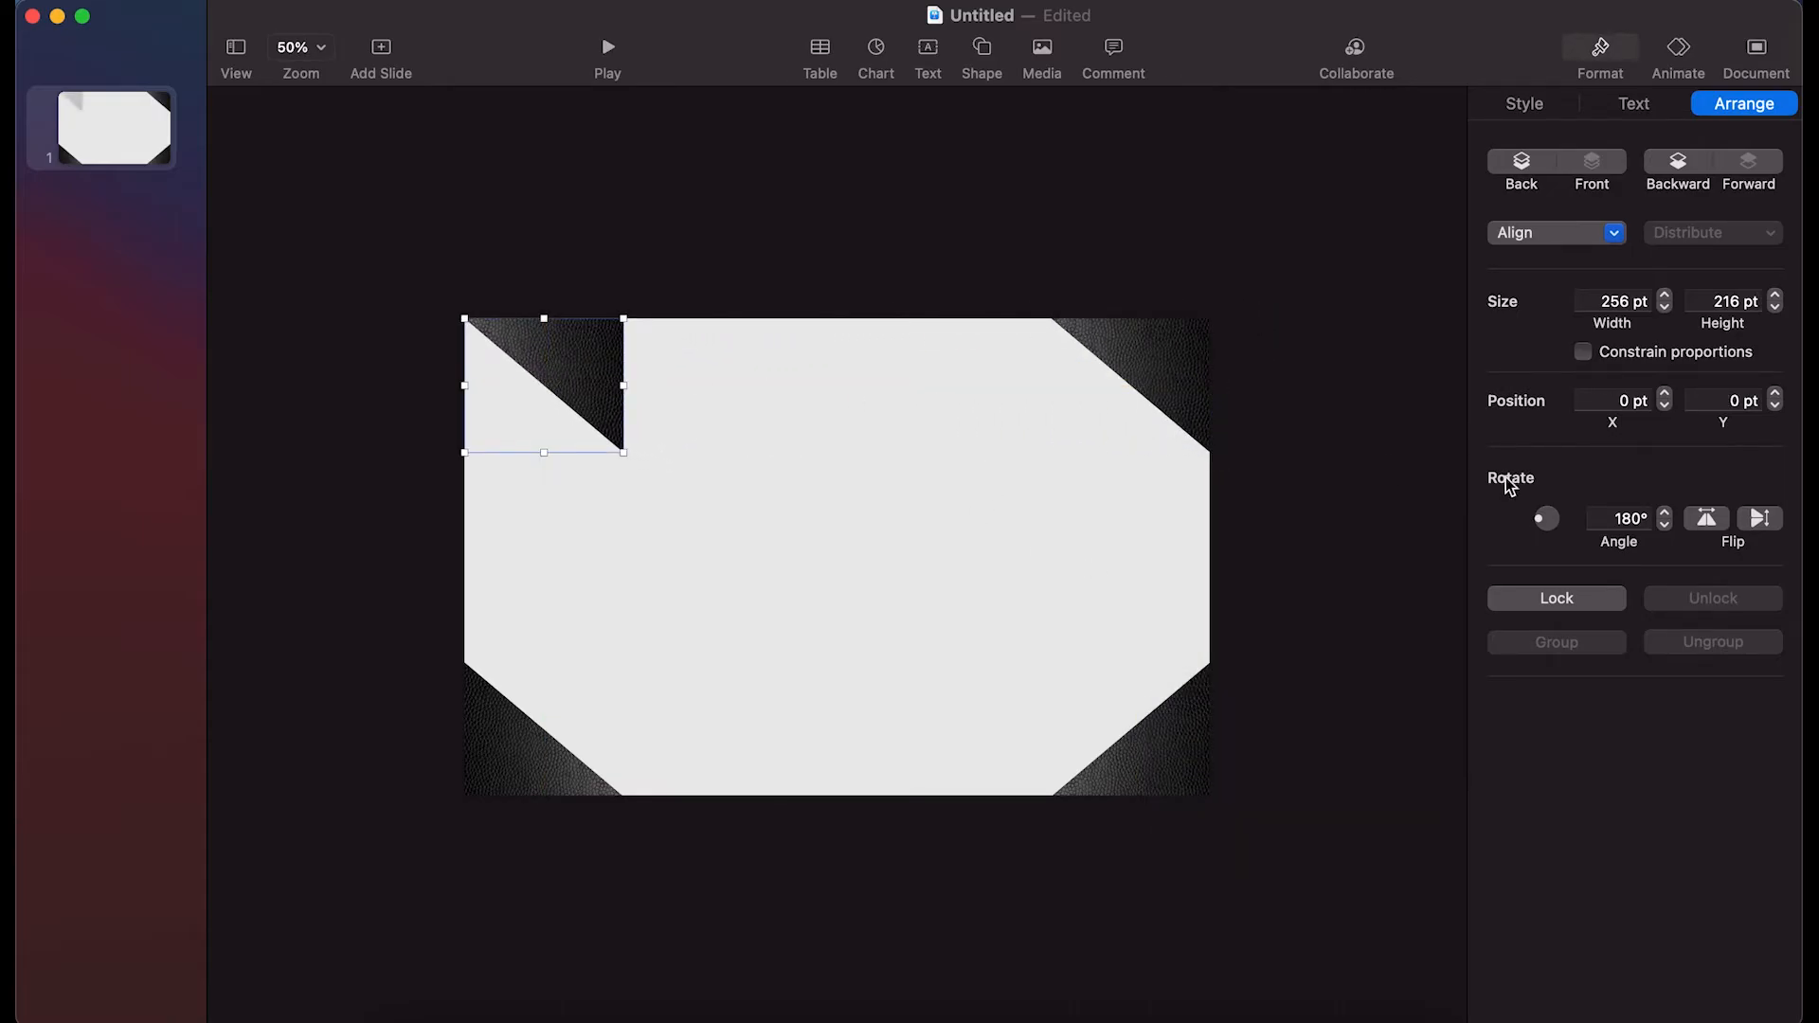
Flip the upper-left triangle horizontally so its right angle fits the corner, keeping it at 0 pt, 0 pt
left_click(1760, 519)
left_click(1721, 523)
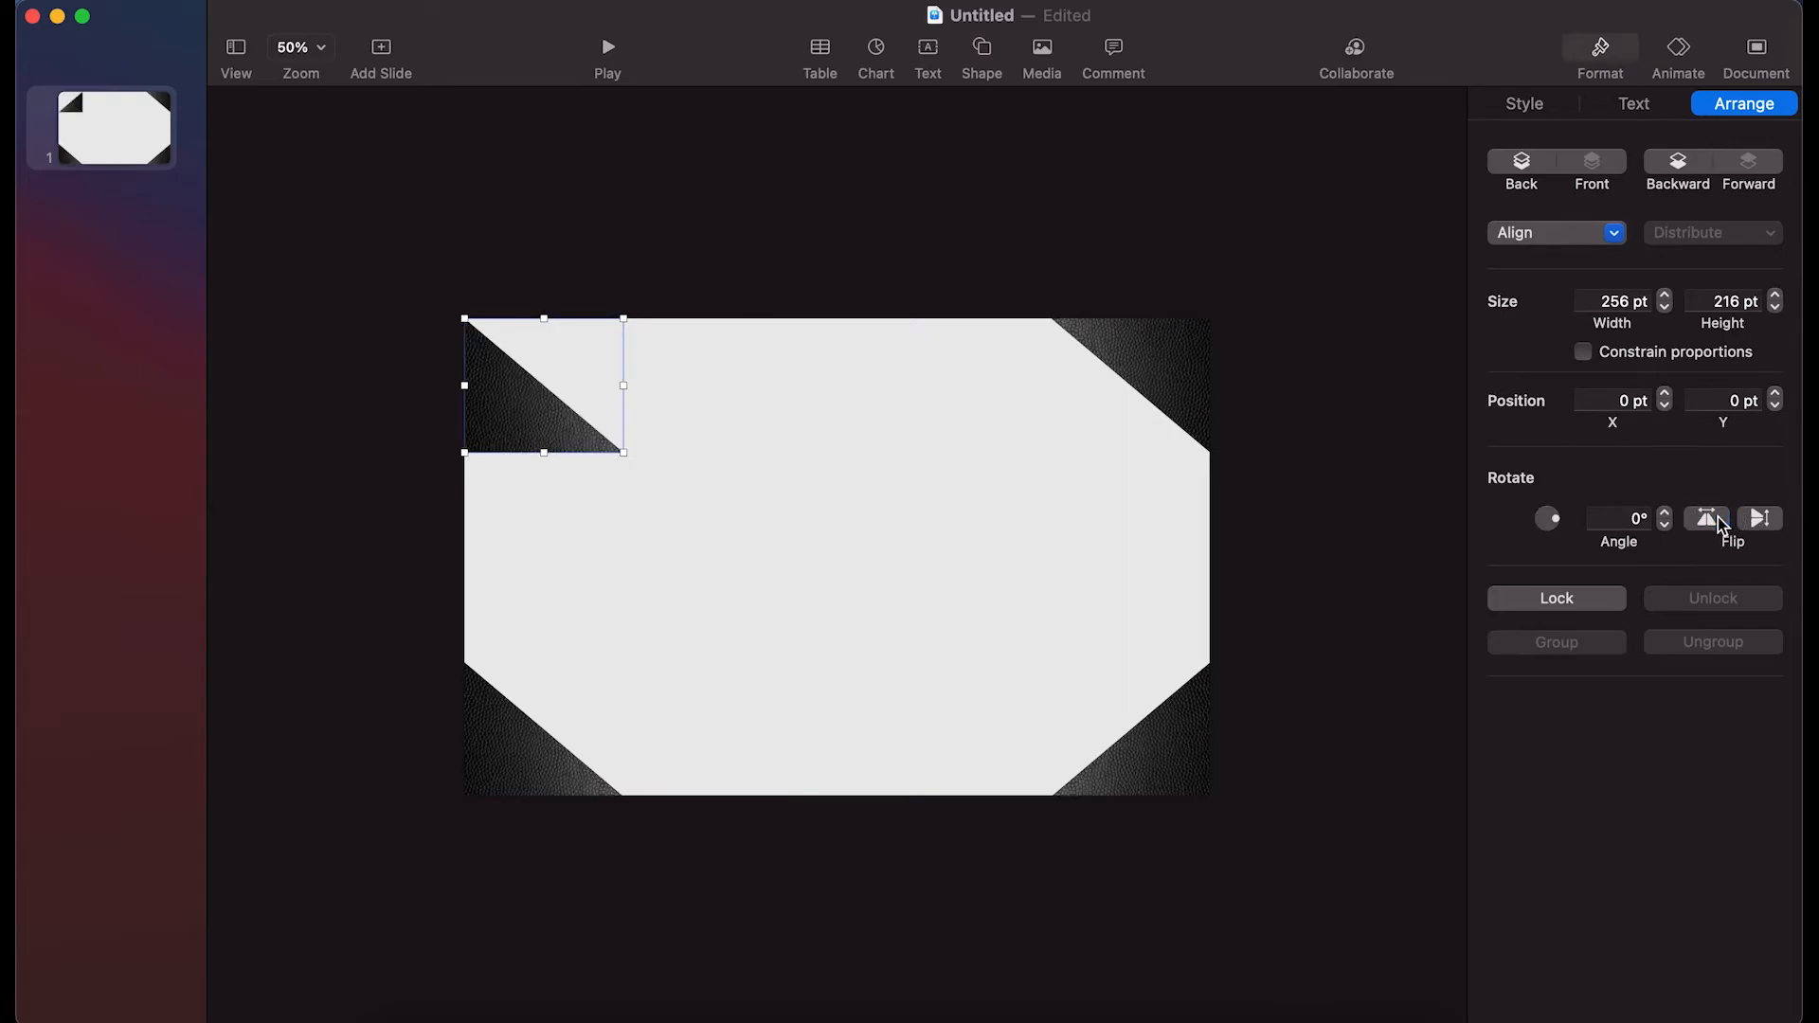
left_click(1705, 520)
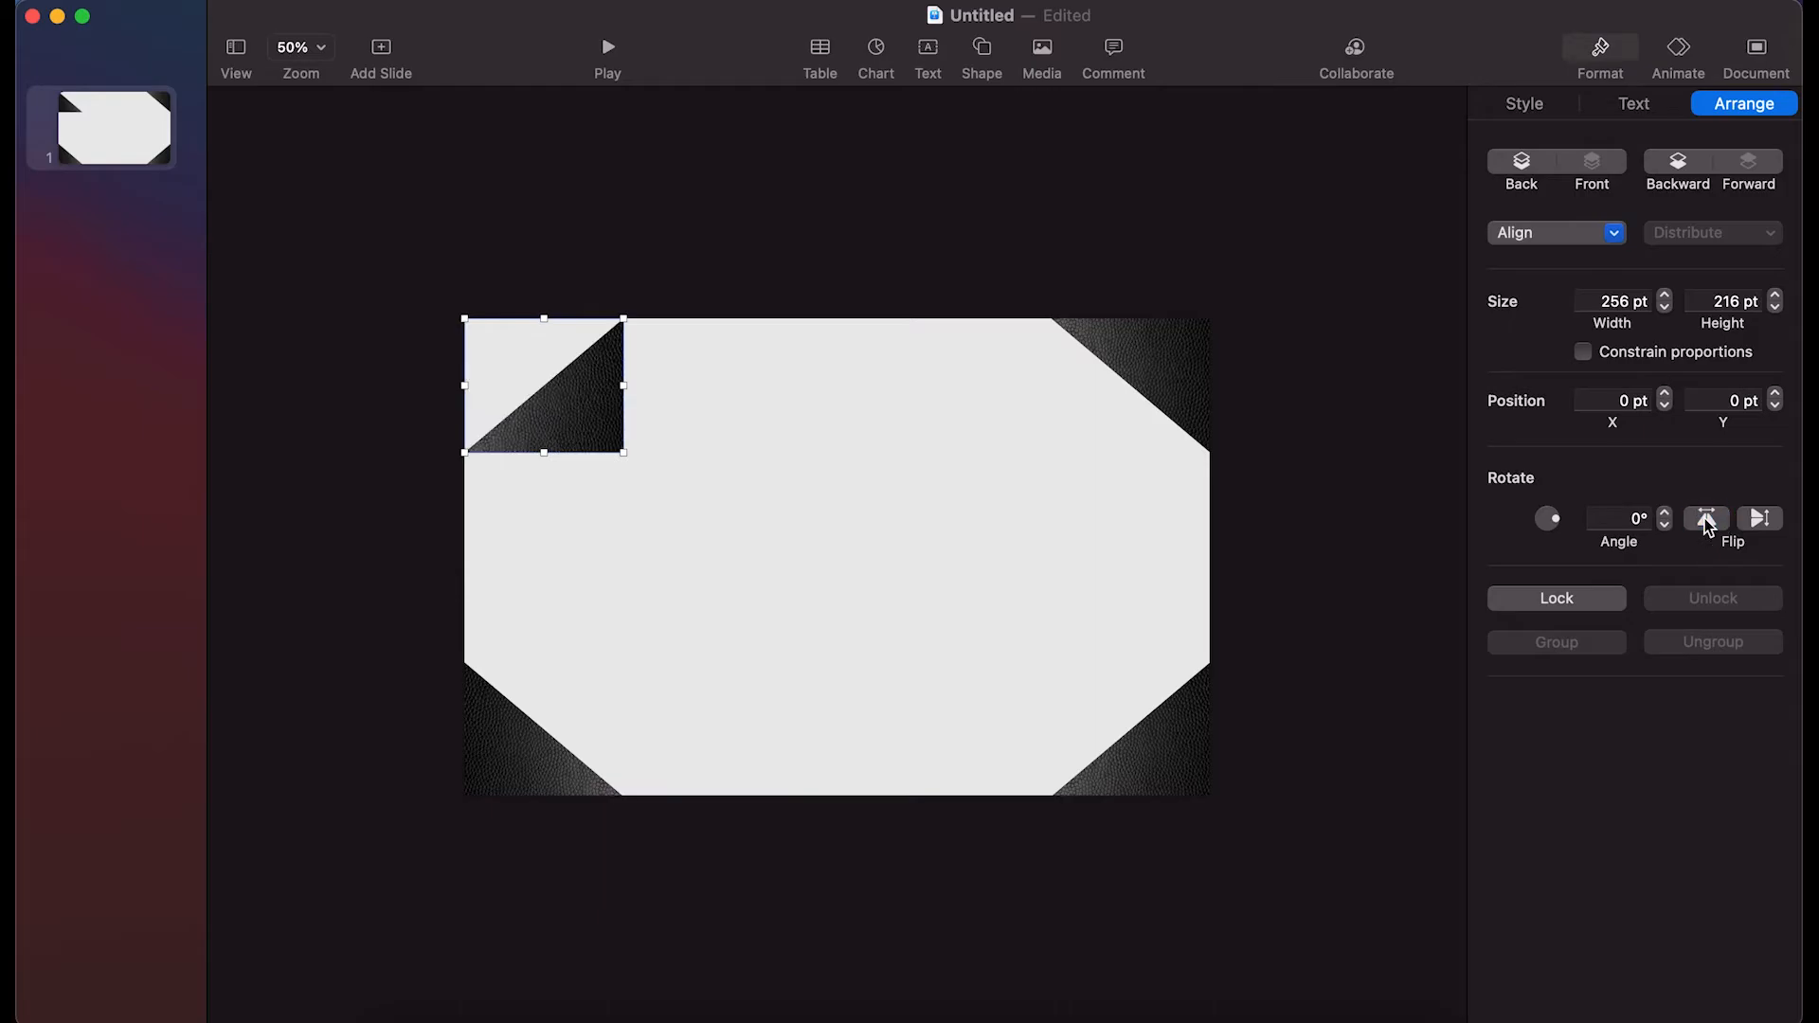
left_click(1760, 528)
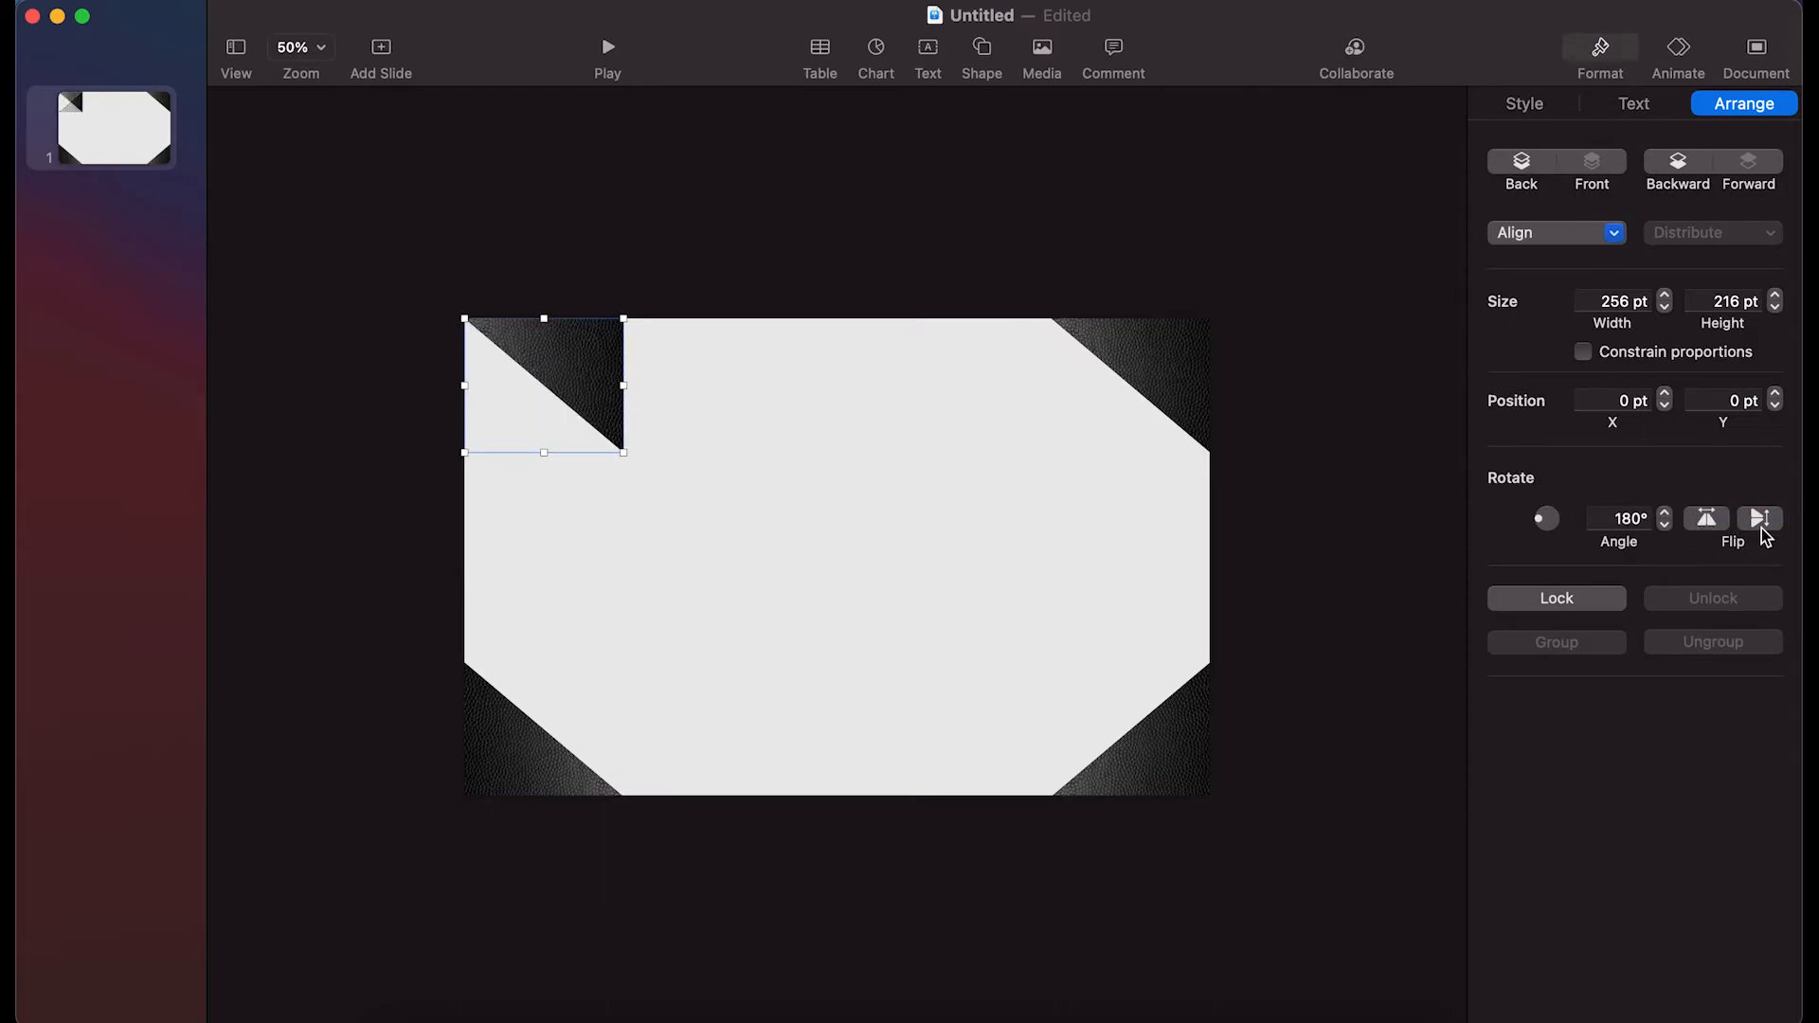
left_click(1761, 526)
left_click(1760, 527)
left_click(1705, 520)
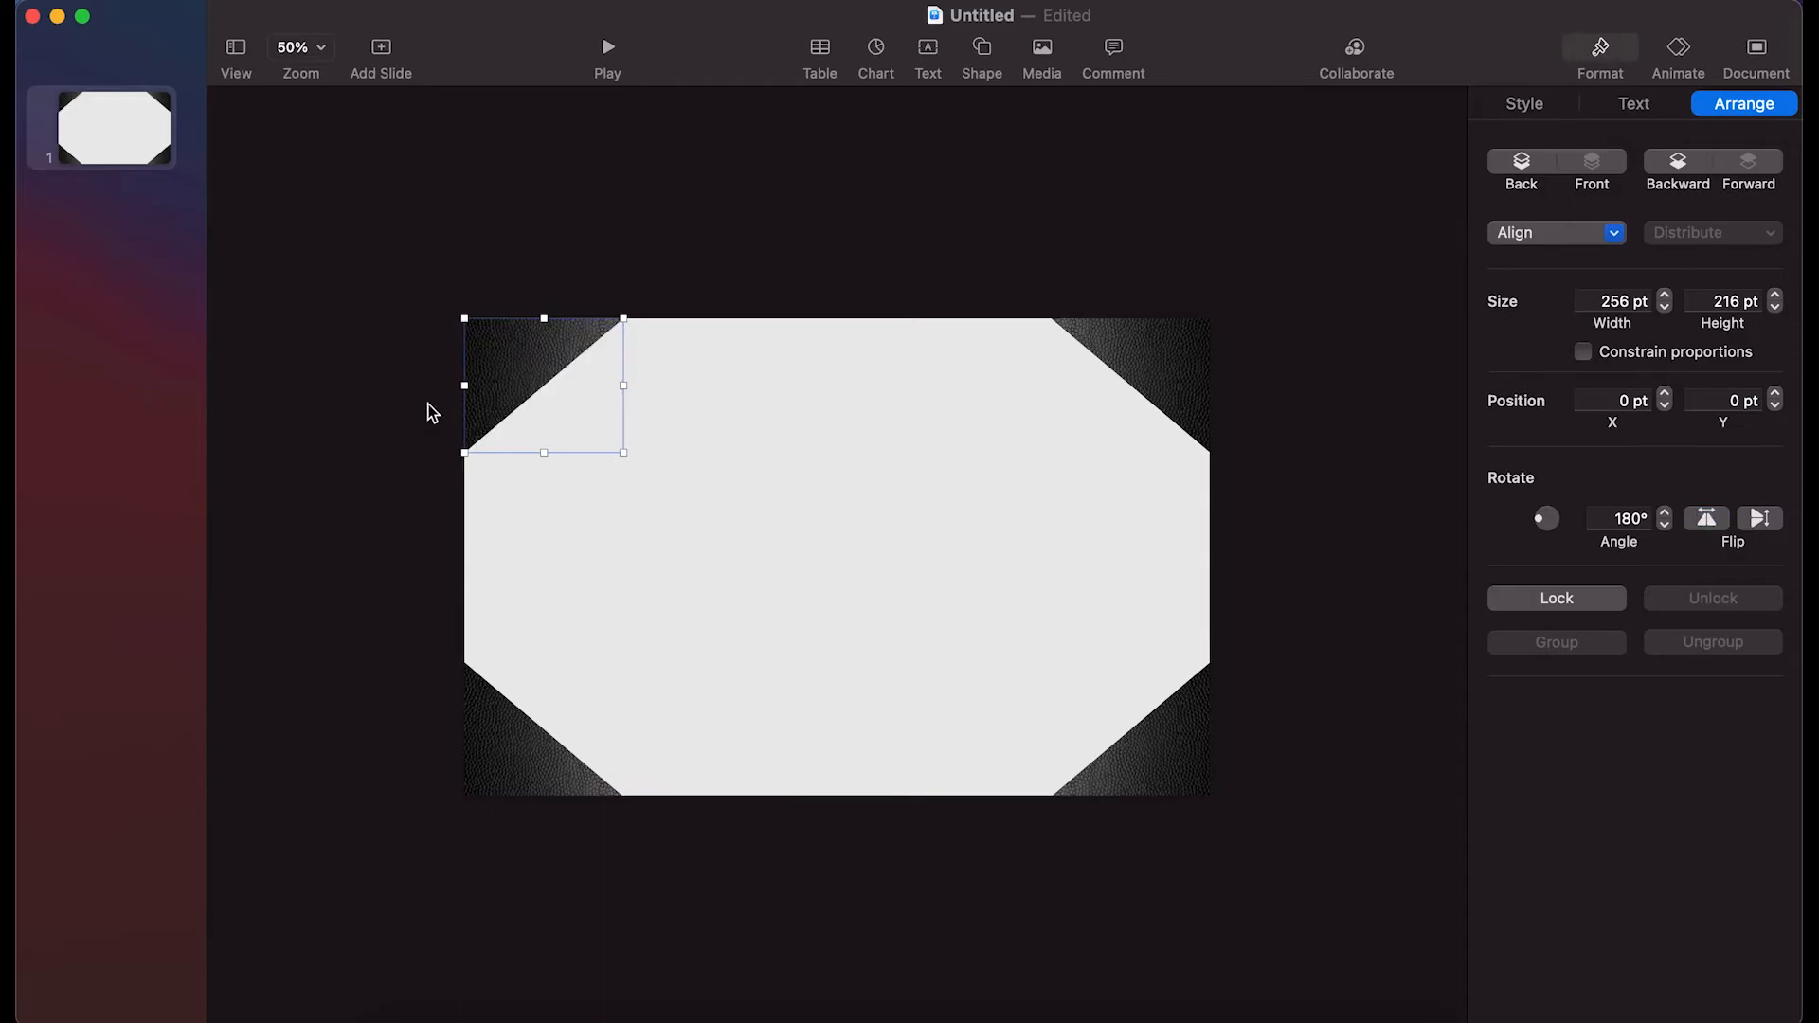
left_click_drag(495, 378, 507, 382)
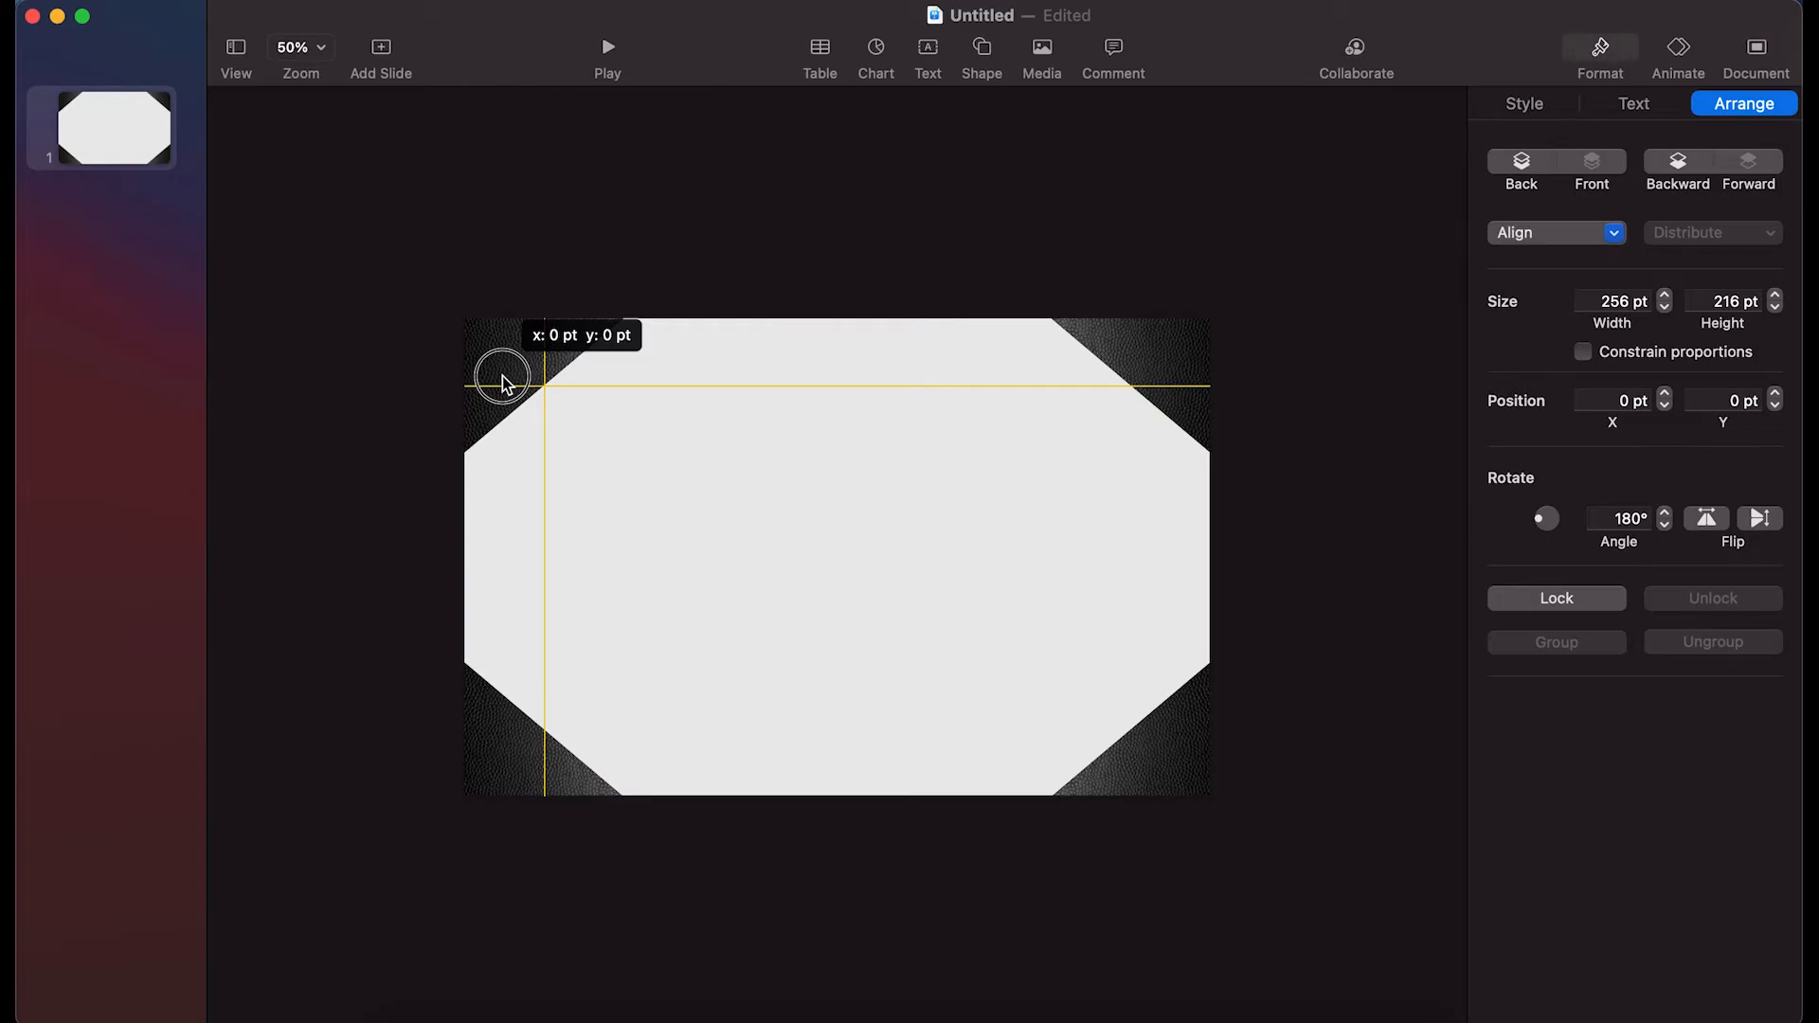
left_click_drag(507, 382, 507, 382)
left_click(823, 487)
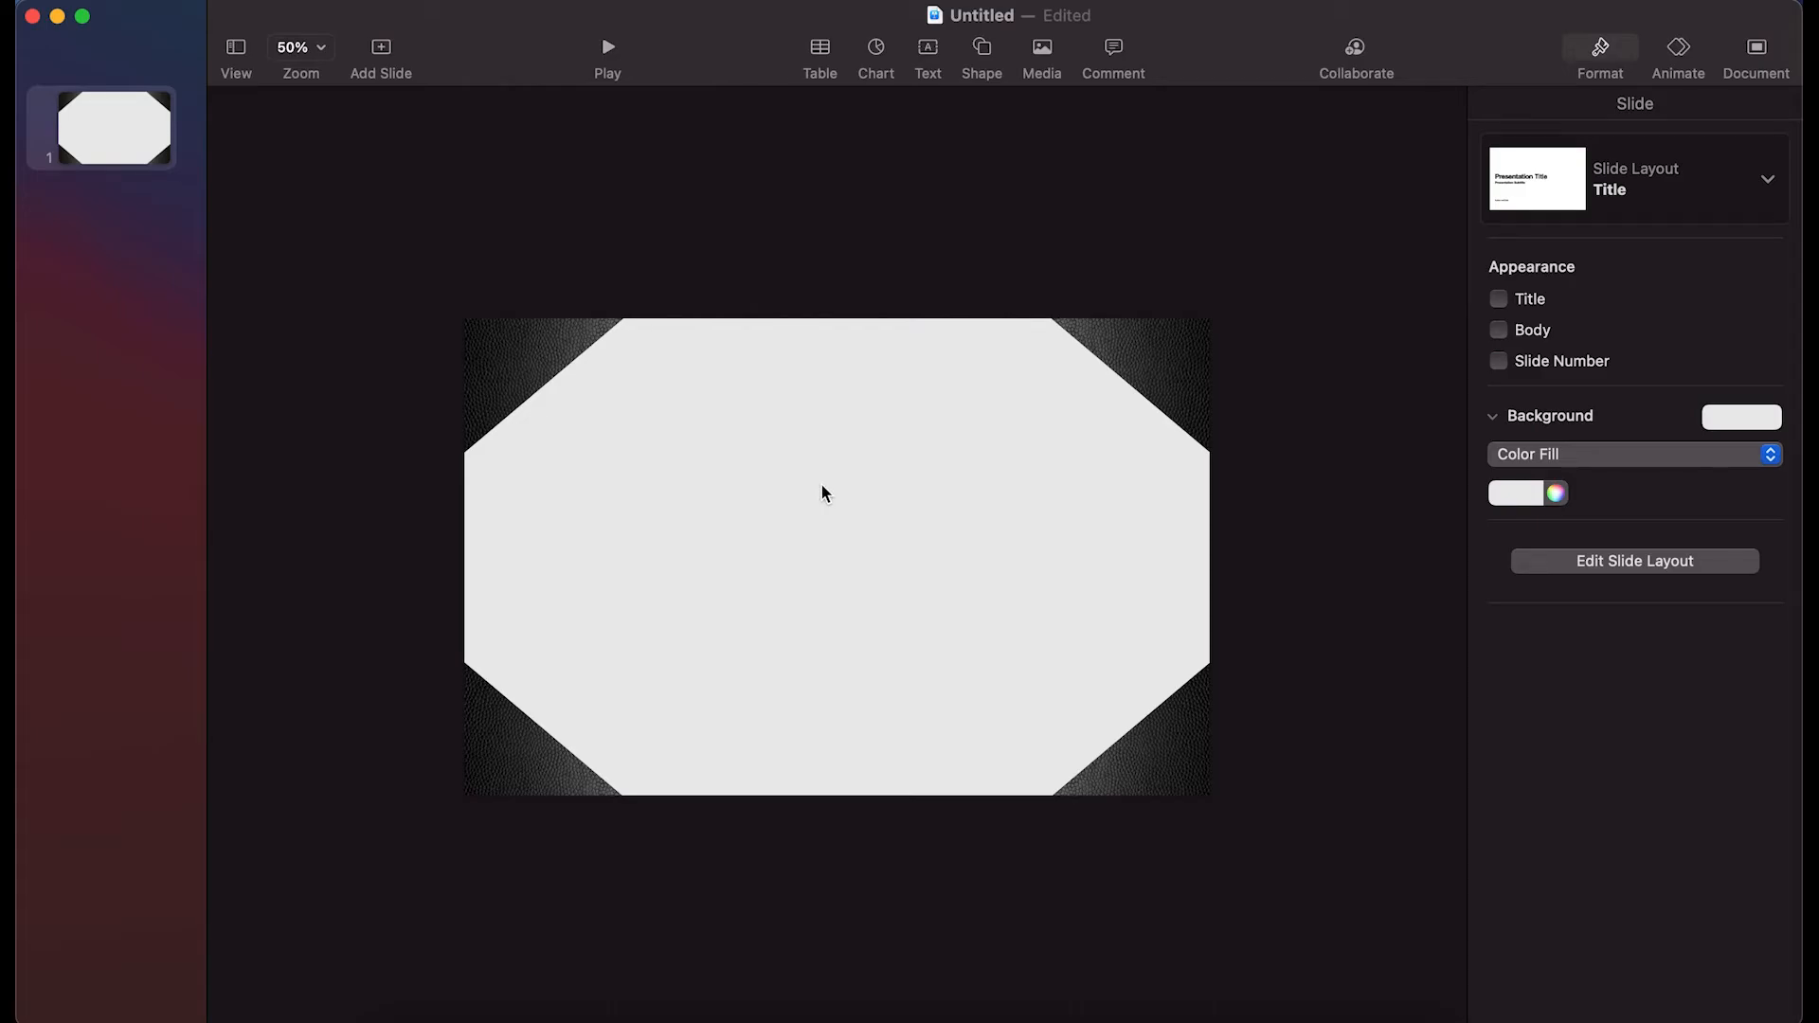
Apply a Drop Shadow to the leather triangle in the slide's upper-left corner
left_click_drag(1162, 338, 1156, 358)
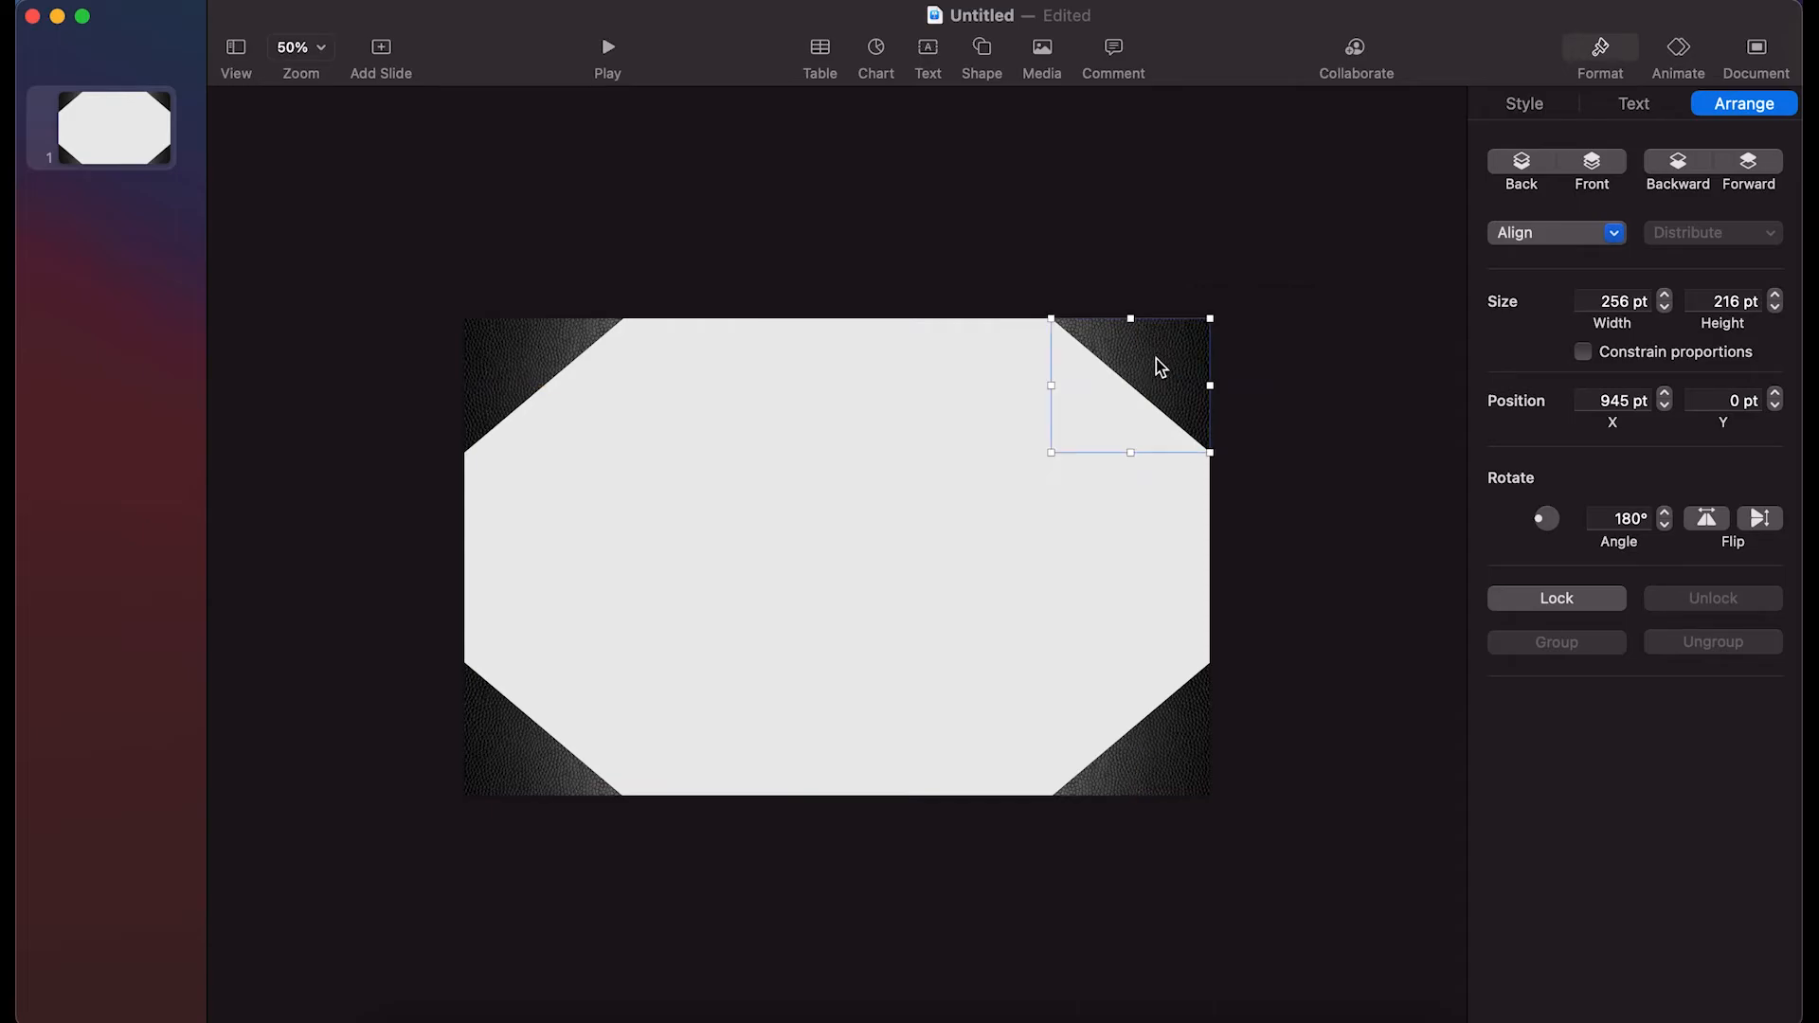
left_click(844, 490)
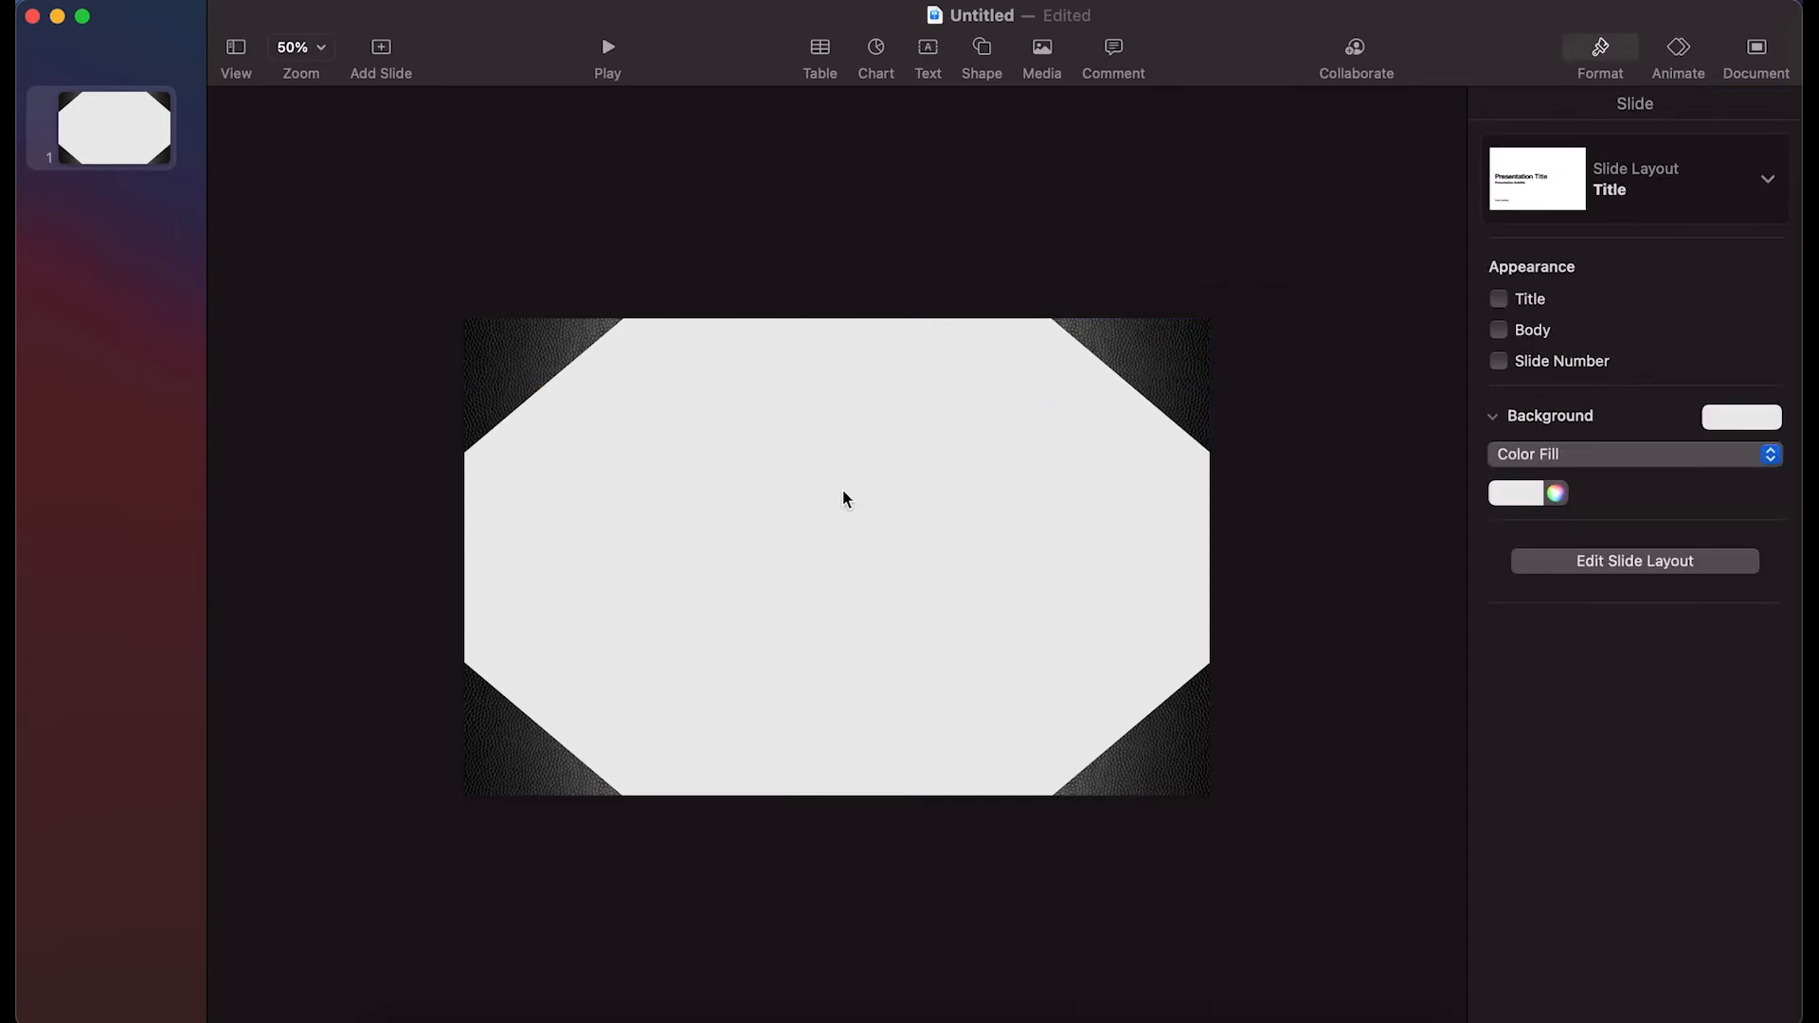
left_click(503, 374)
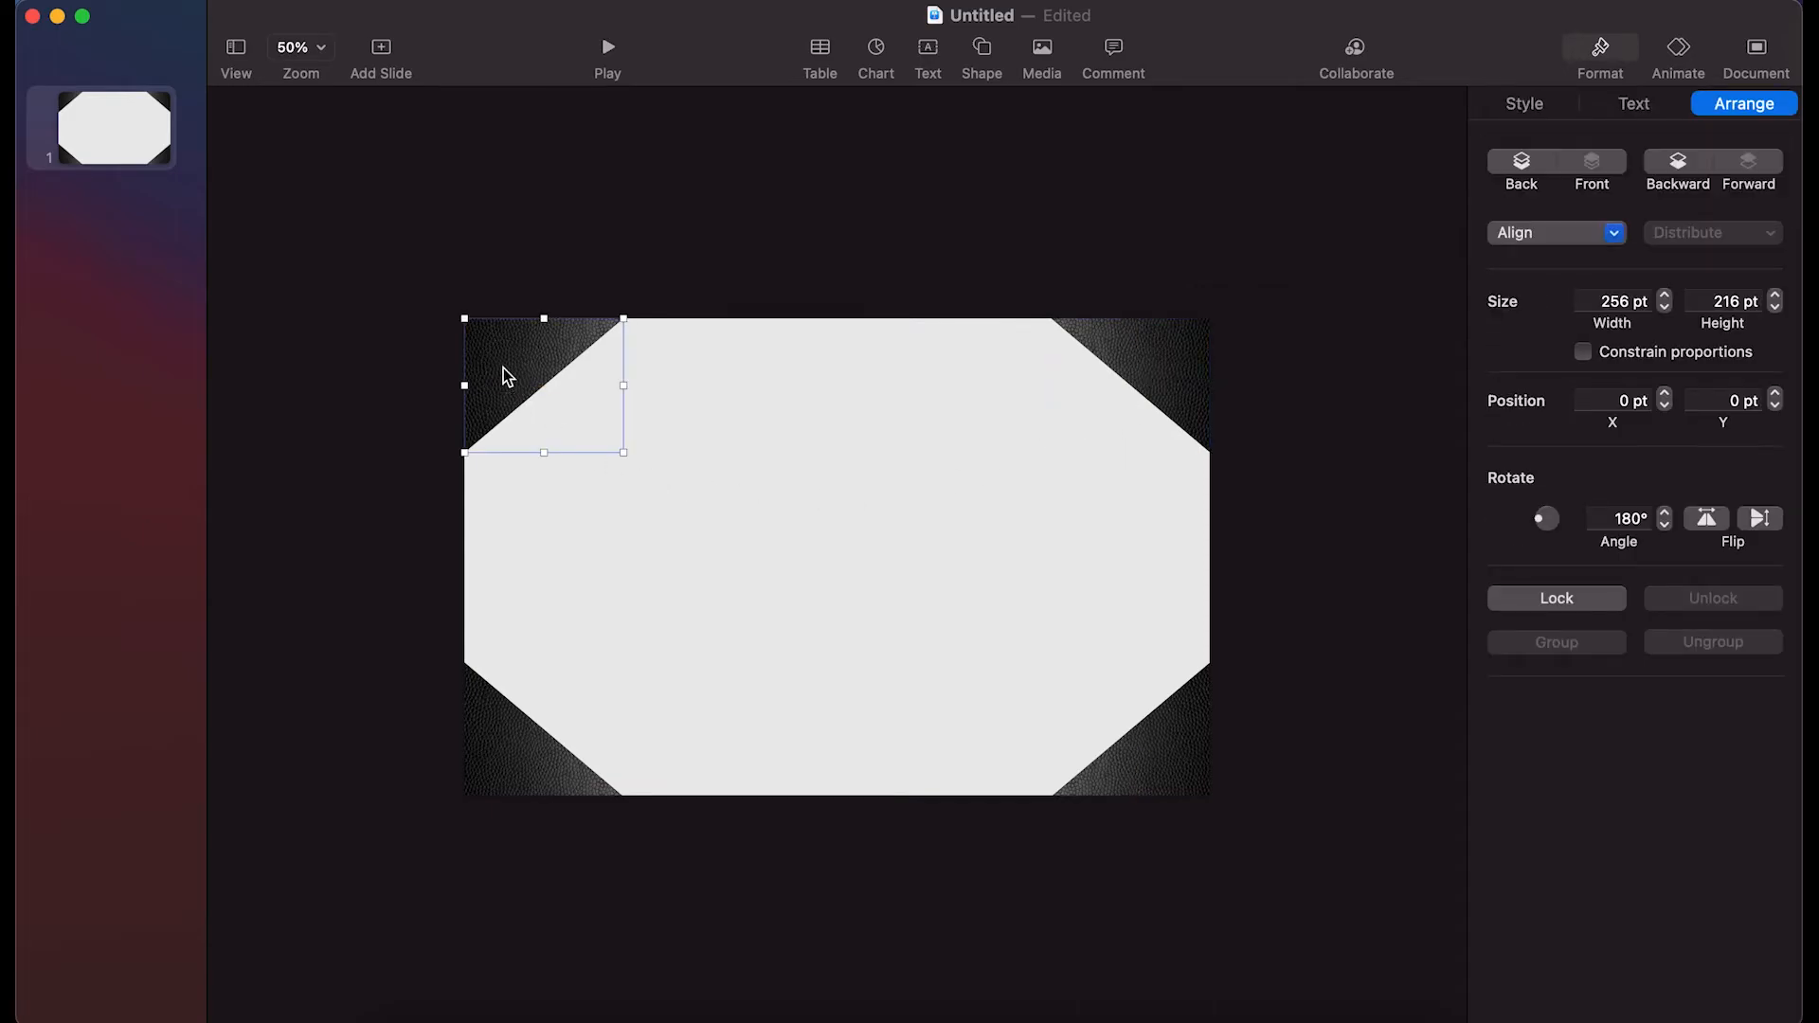
left_click(1534, 118)
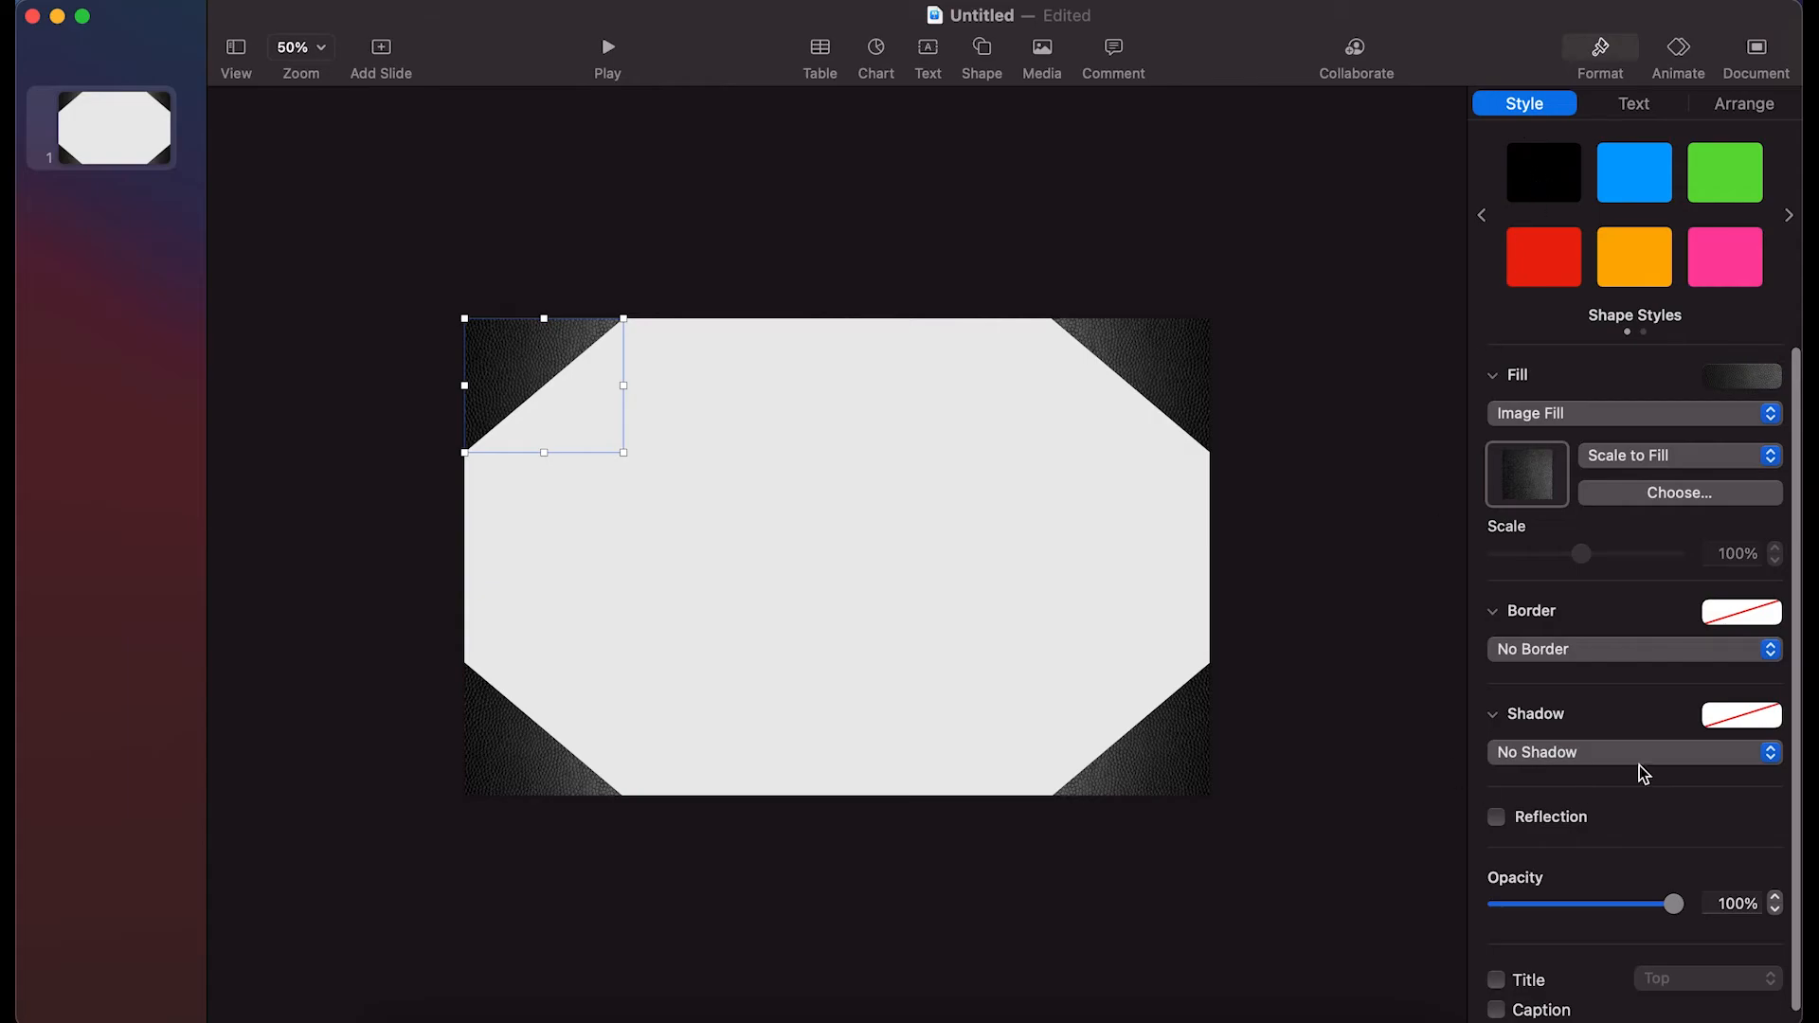
left_click(1772, 752)
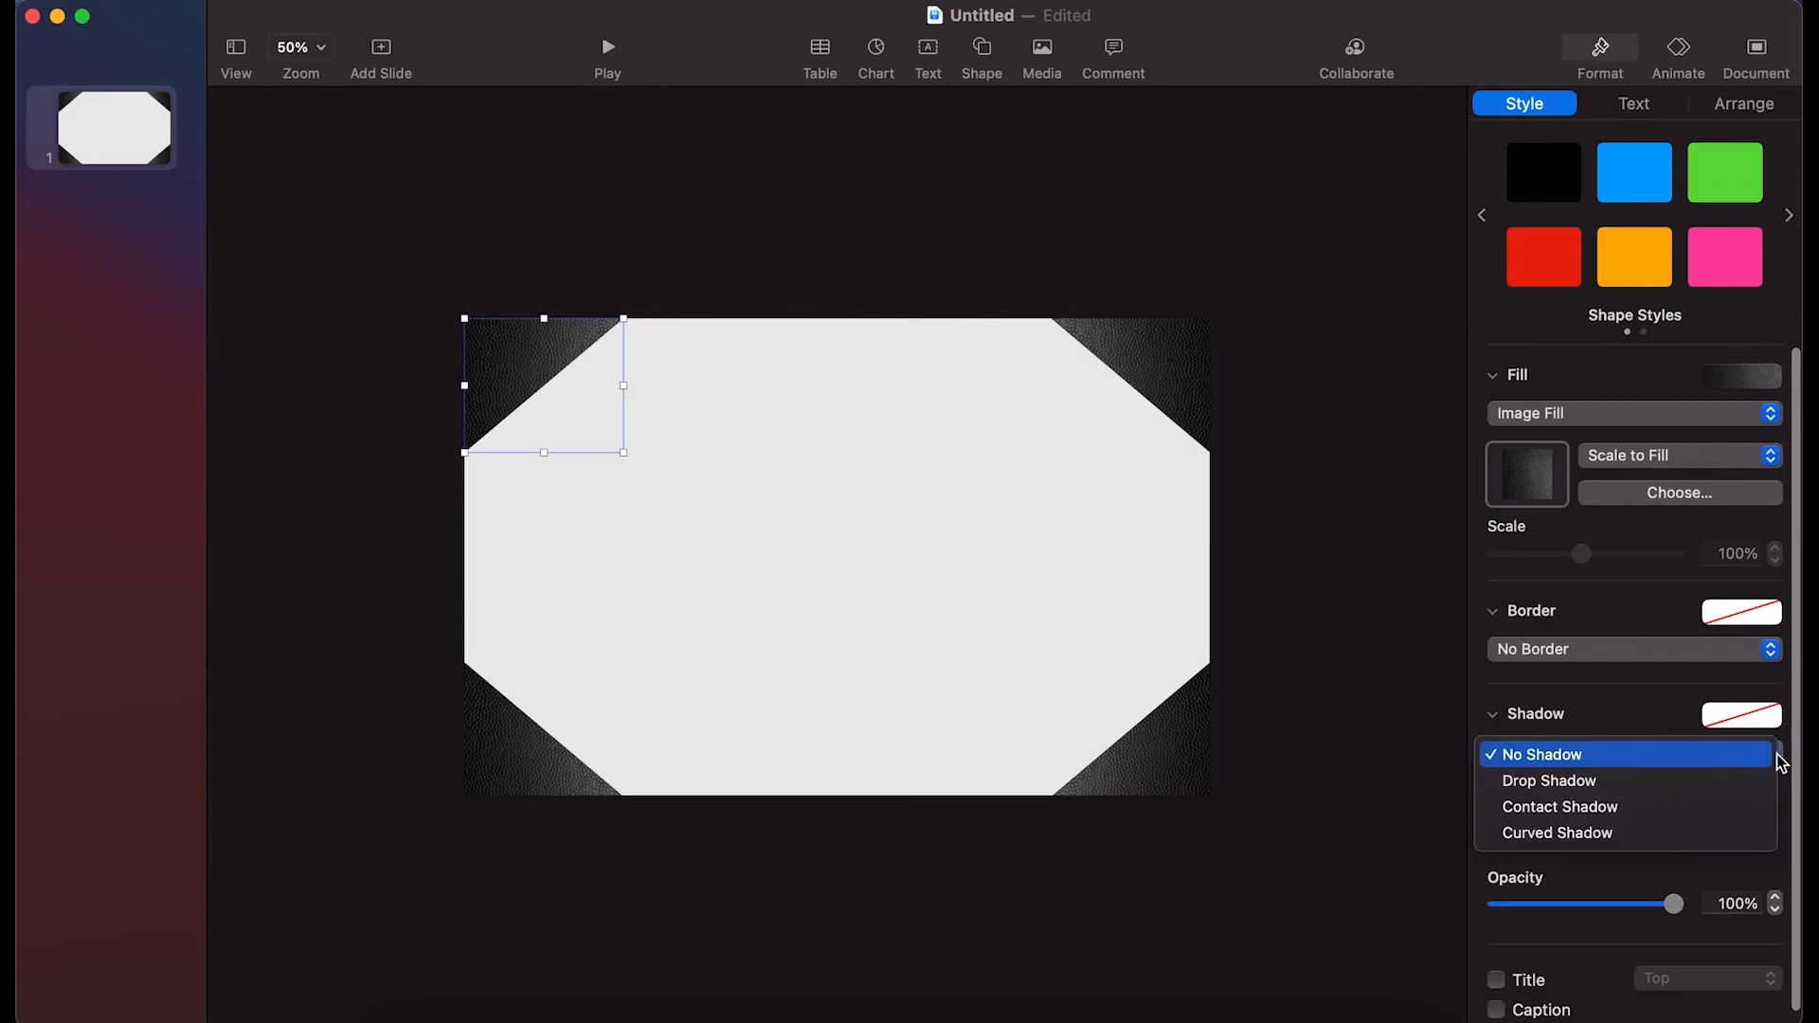
left_click(1627, 781)
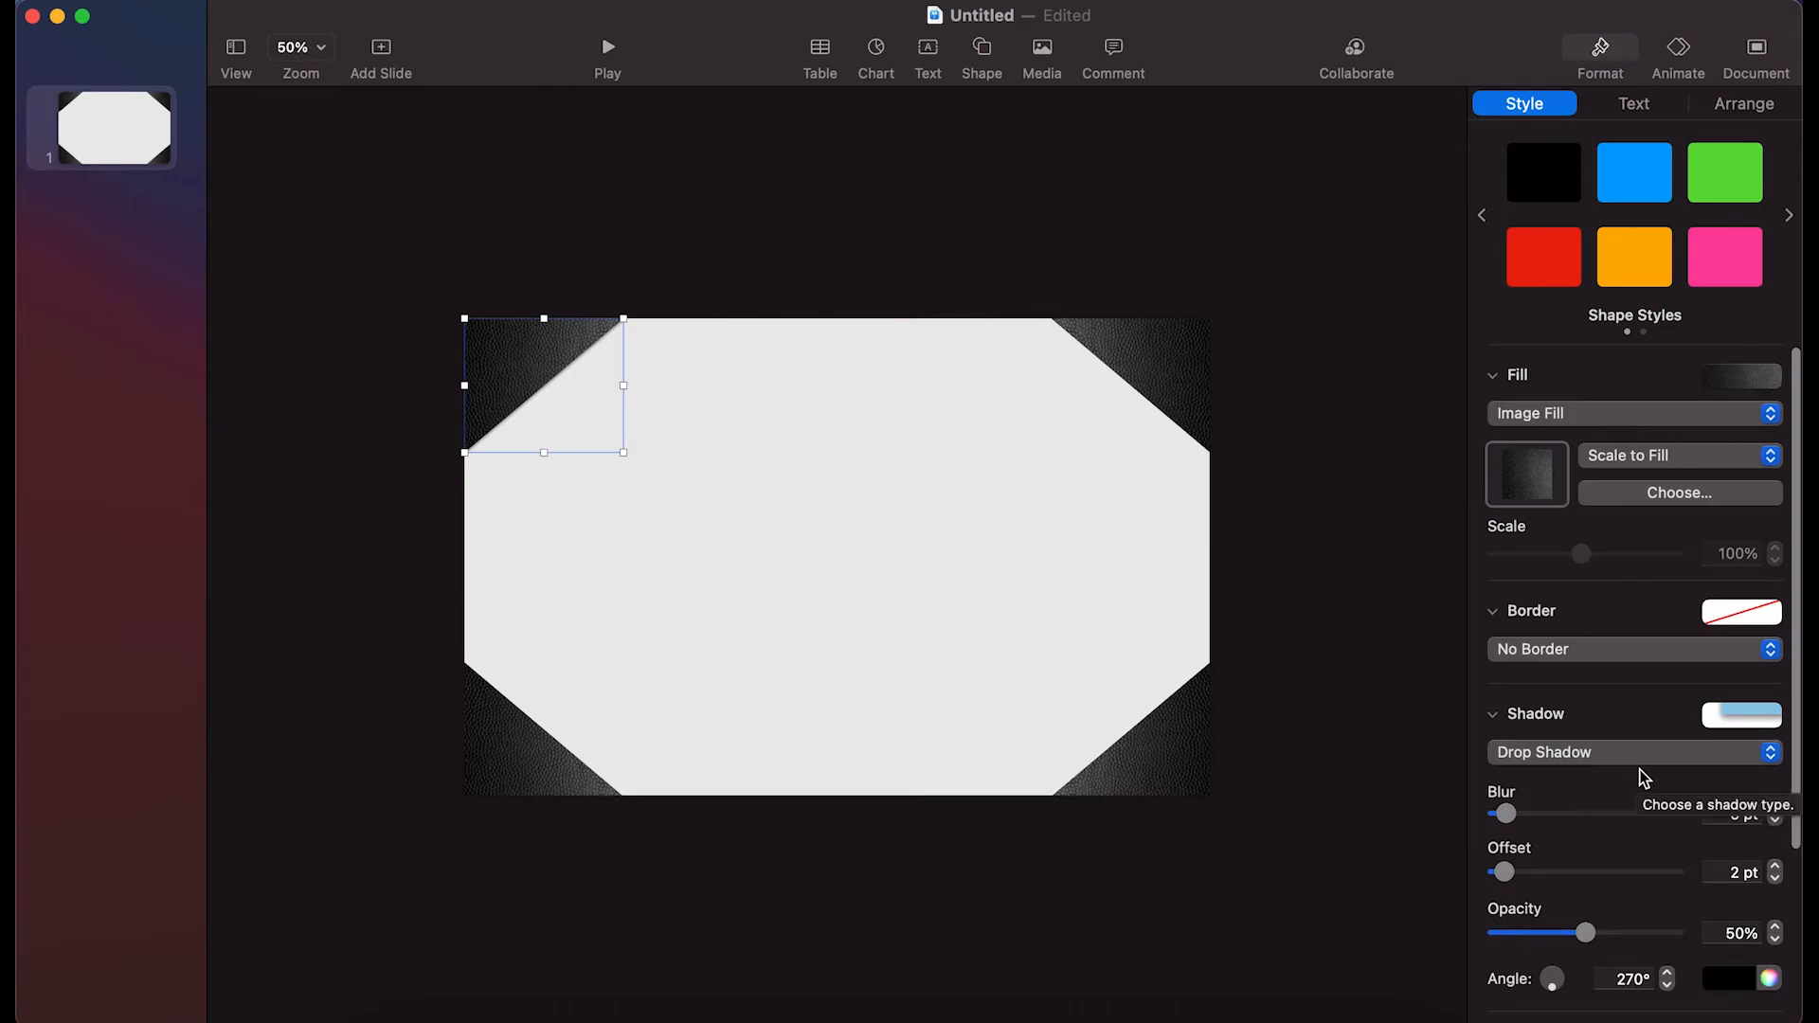
Try Contact Shadow and Curved Shadow on the upper-left triangle and switch back to Drop Shadow
left_click(1770, 752)
left_click(1627, 775)
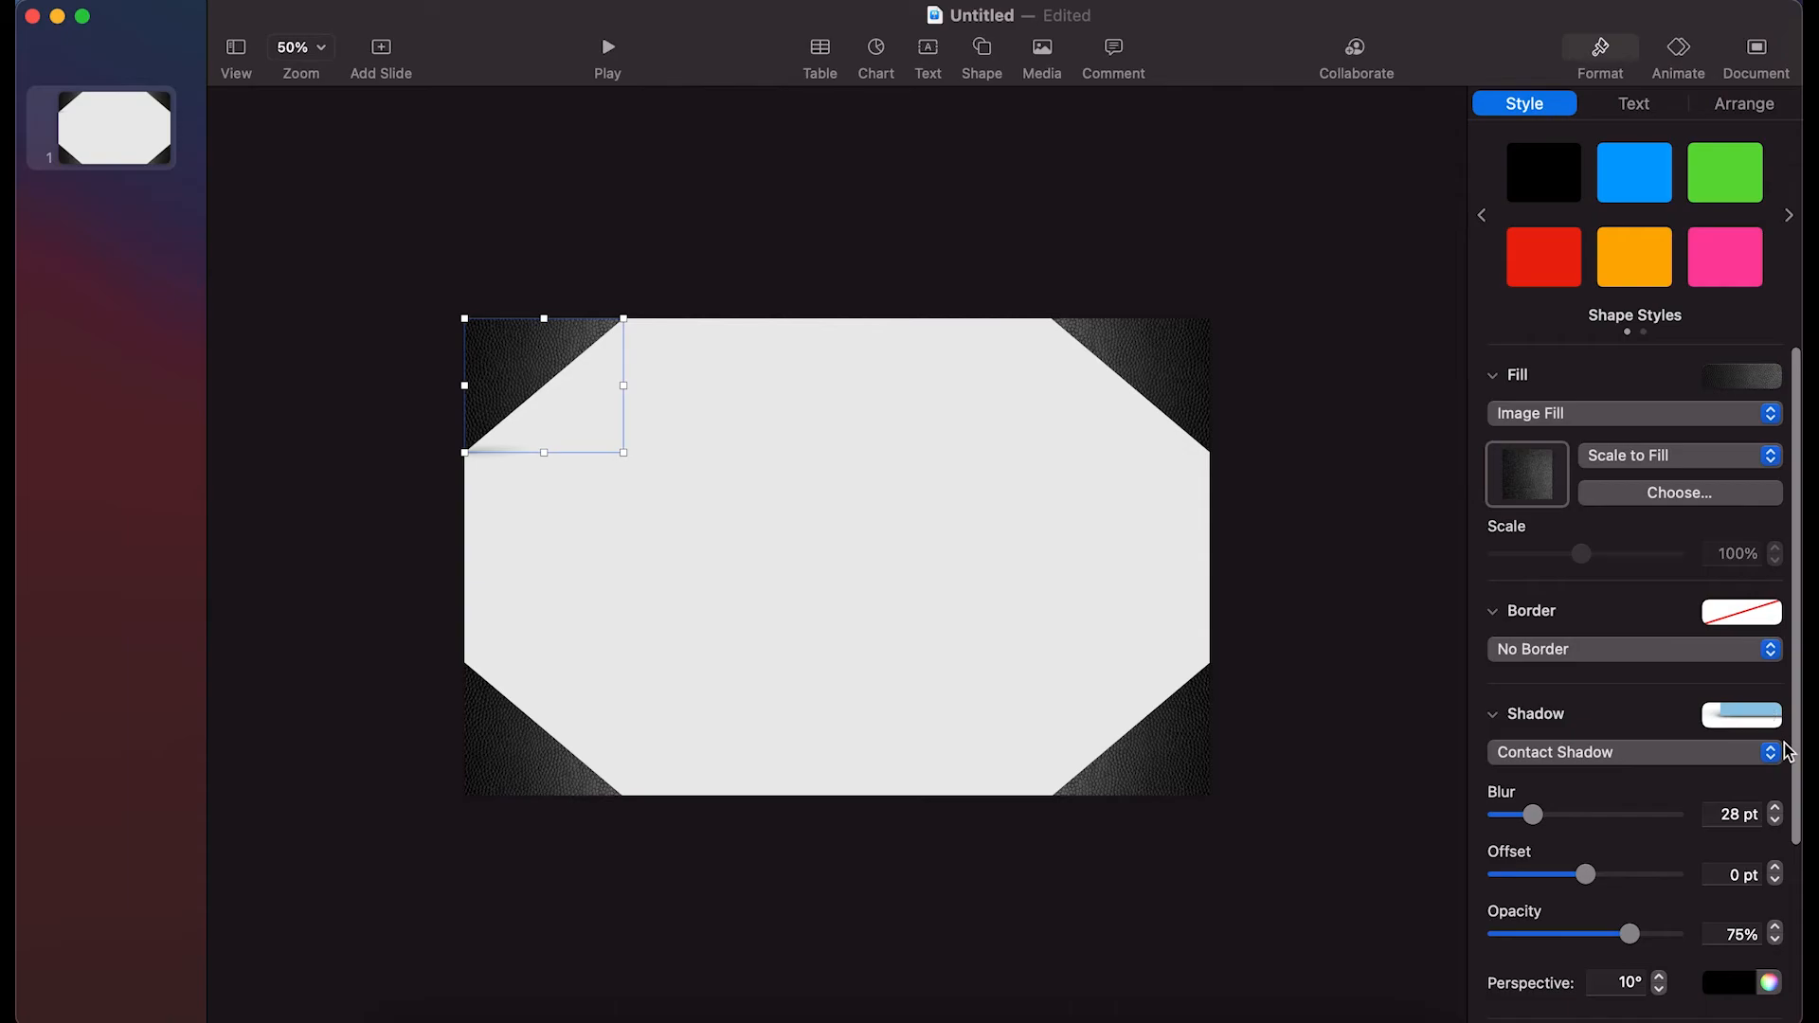
left_click(1785, 750)
left_click(1613, 782)
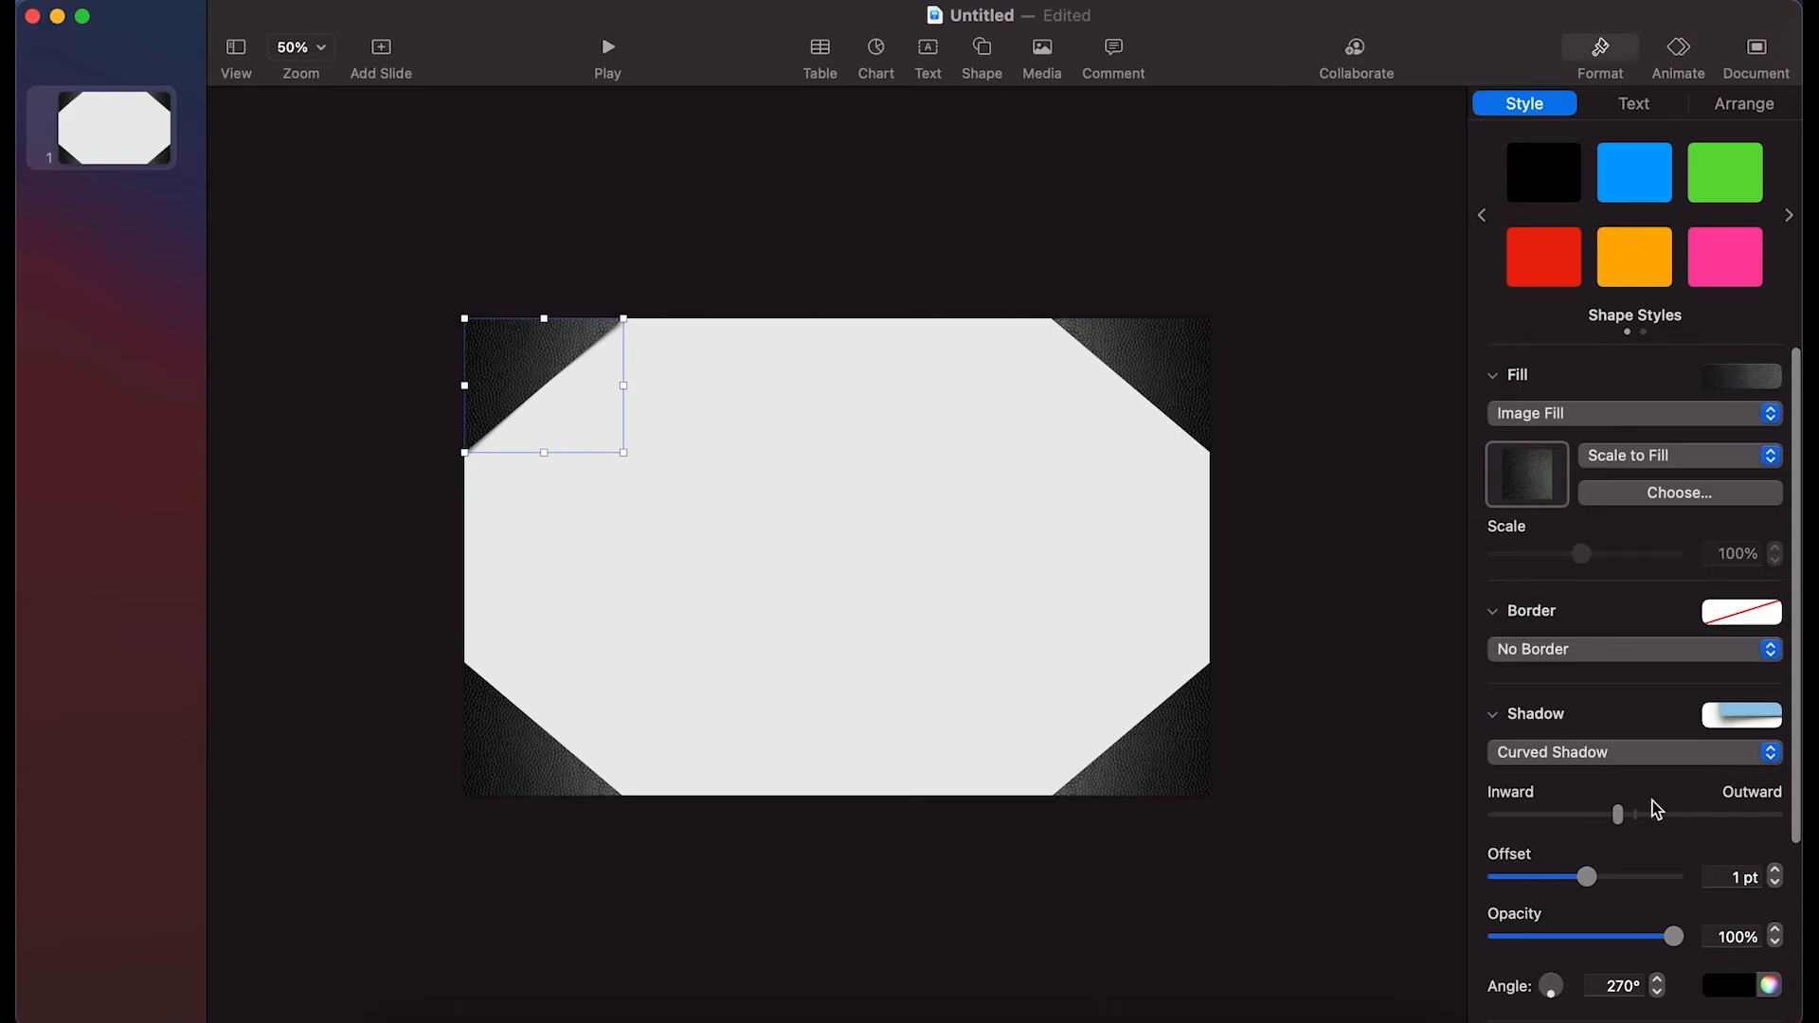
left_click(1771, 753)
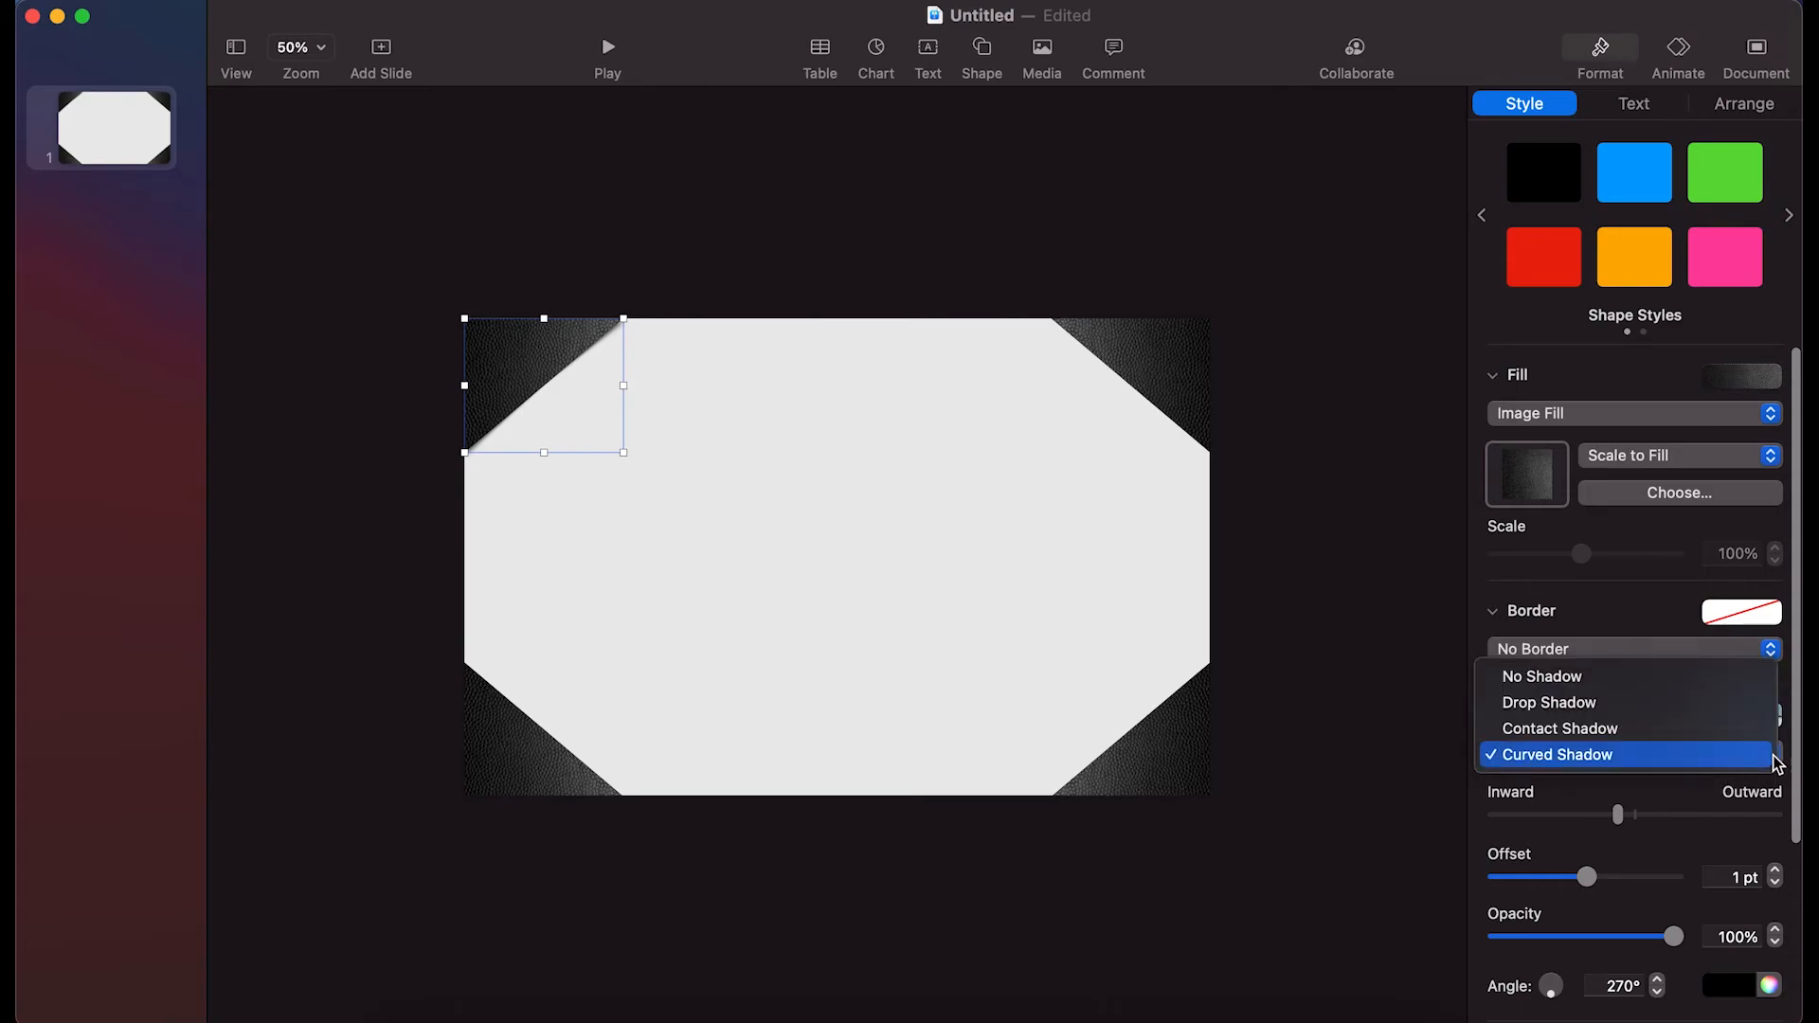
left_click(1597, 703)
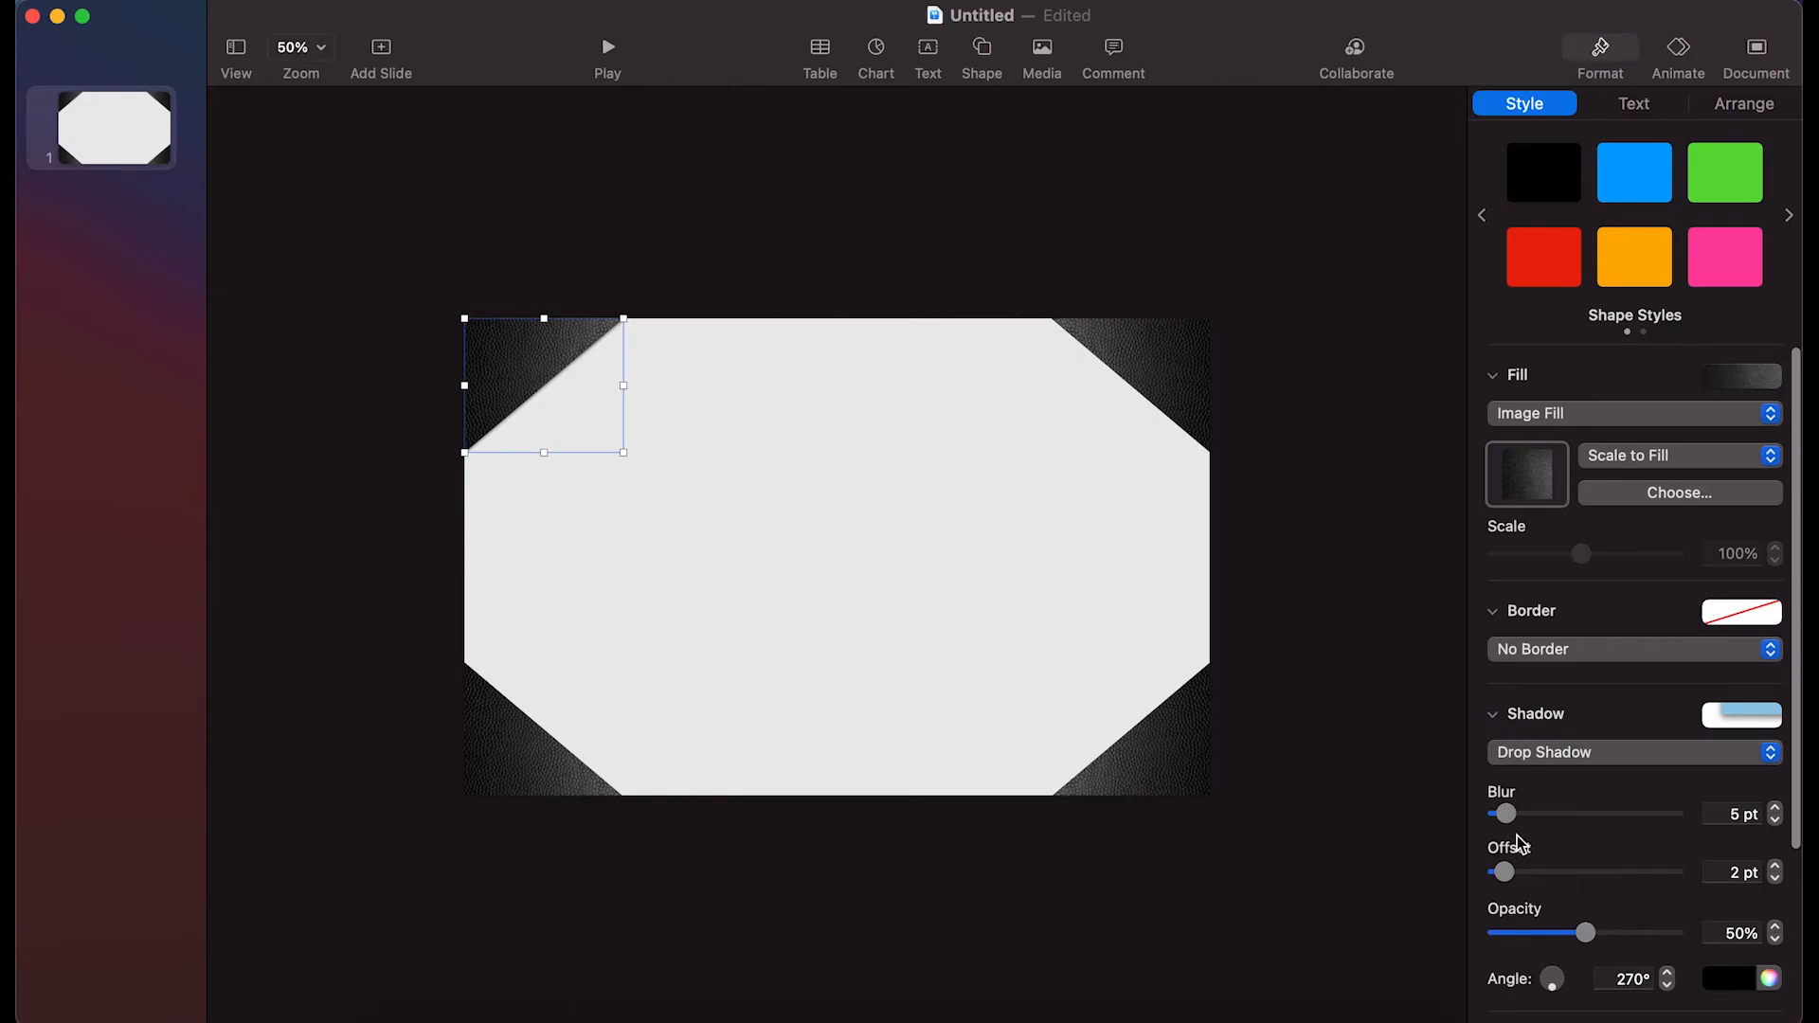
Try a 16 pt shadow offset on the upper-left triangle and set the offset back to 2 pt
left_click_drag(1510, 869, 1562, 875)
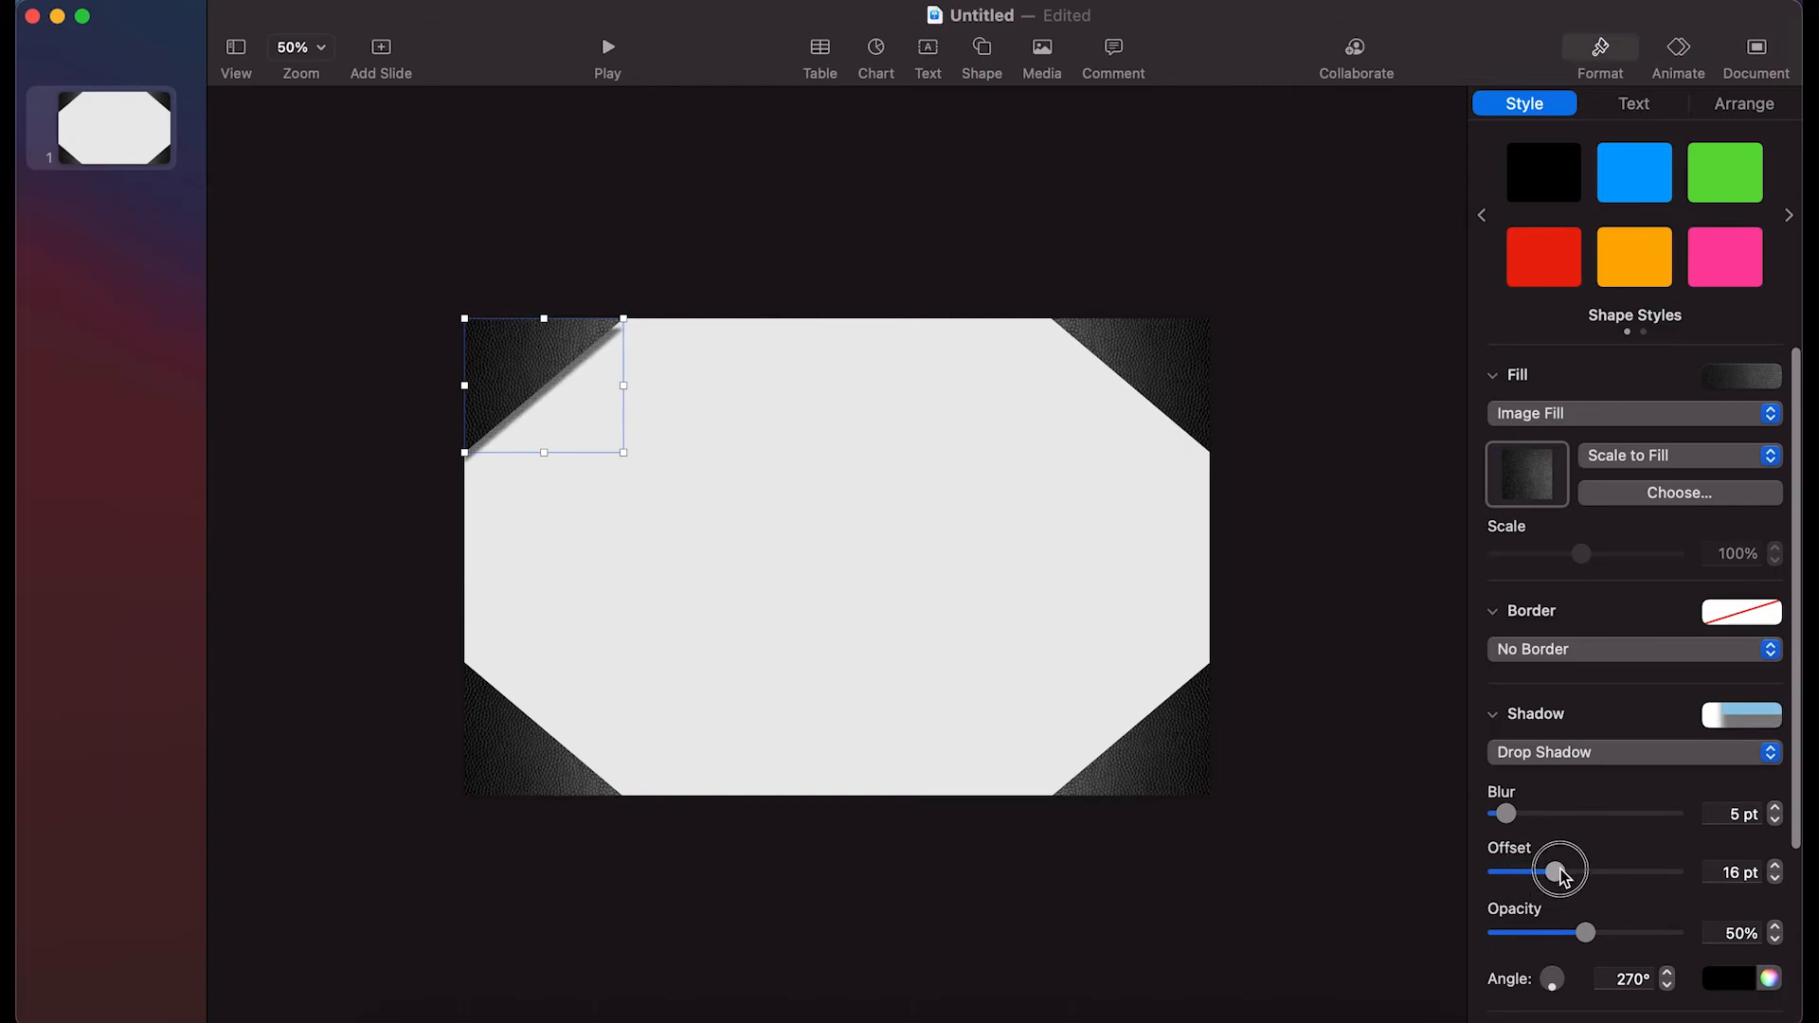
left_click(1038, 670)
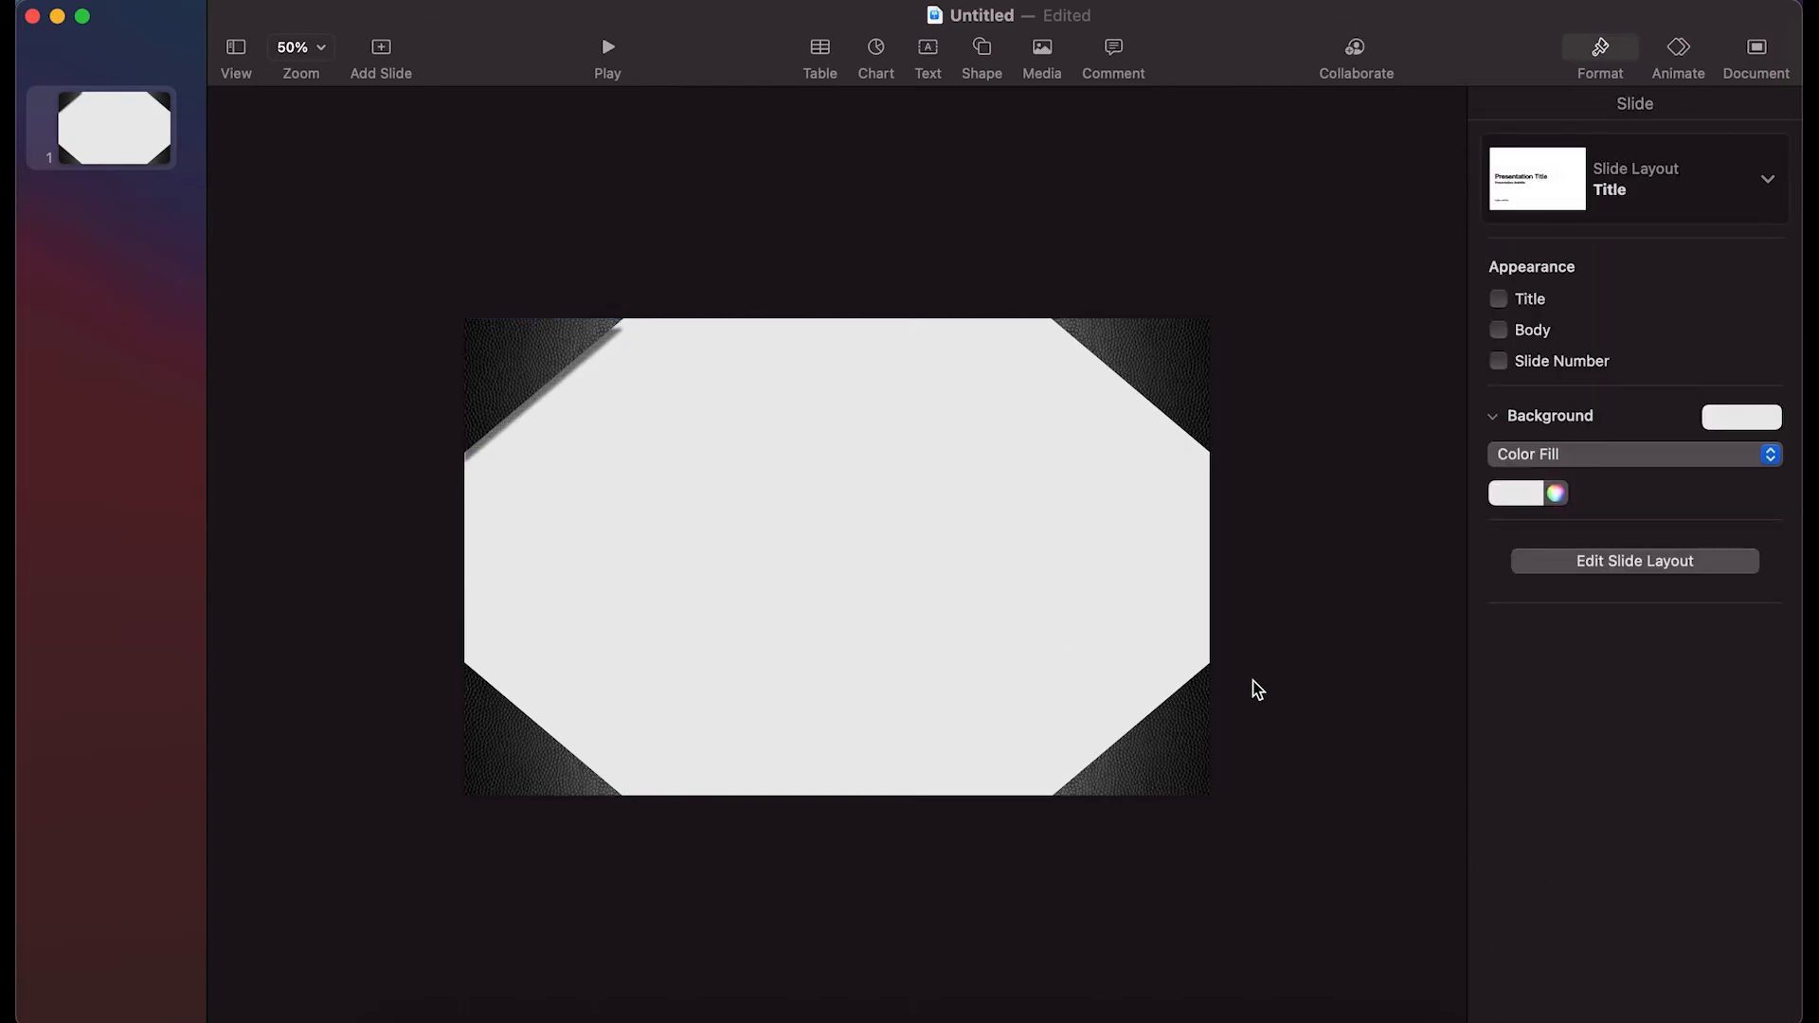
left_click(544, 374)
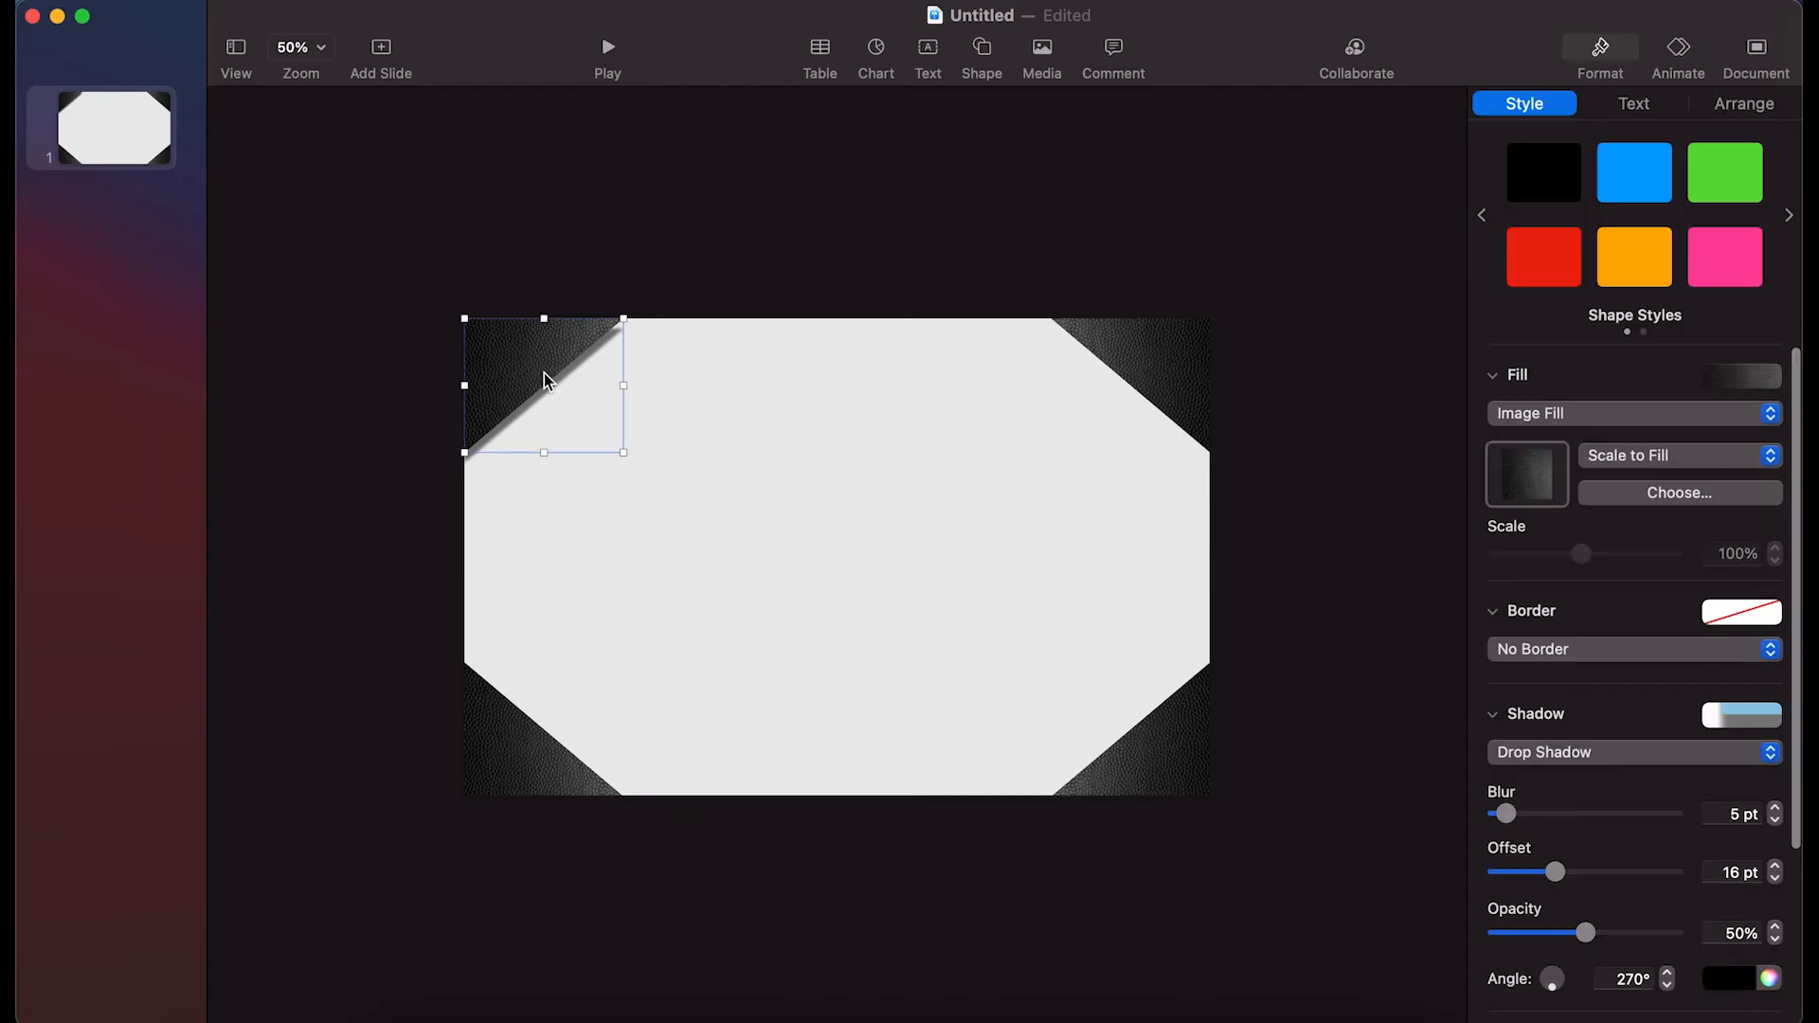
left_click_drag(1563, 871, 1507, 877)
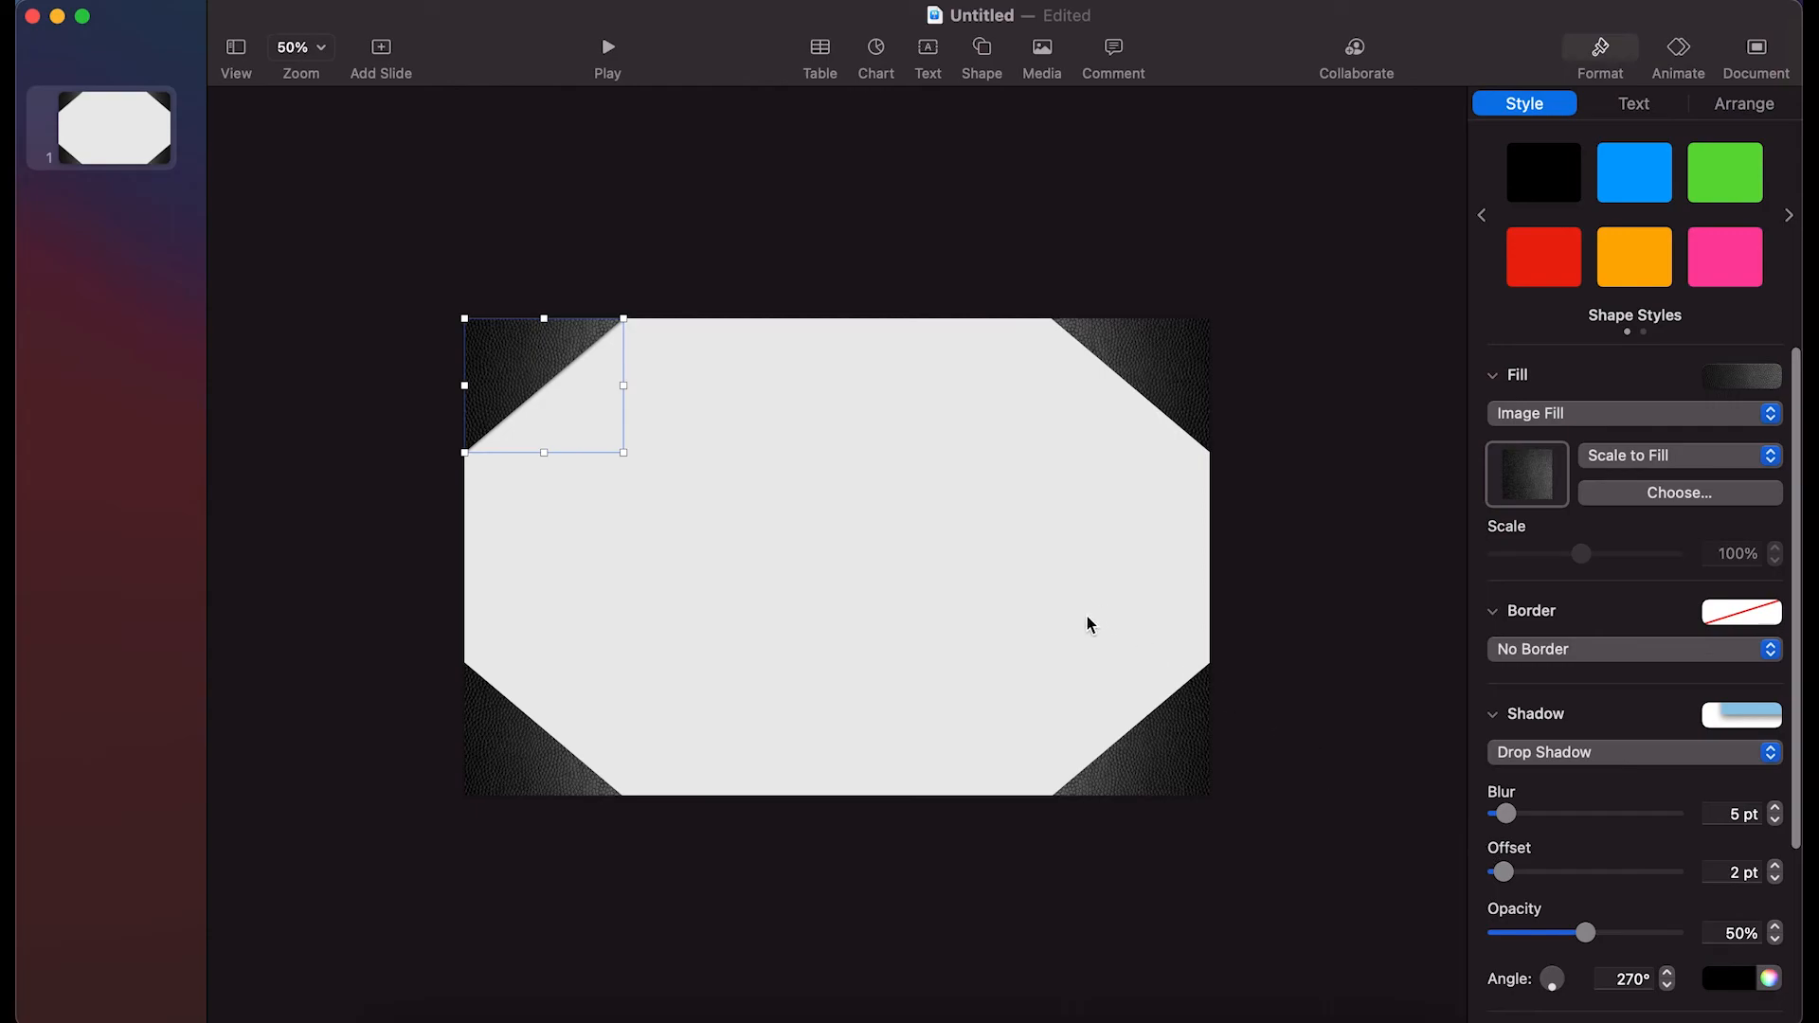
left_click(1105, 653)
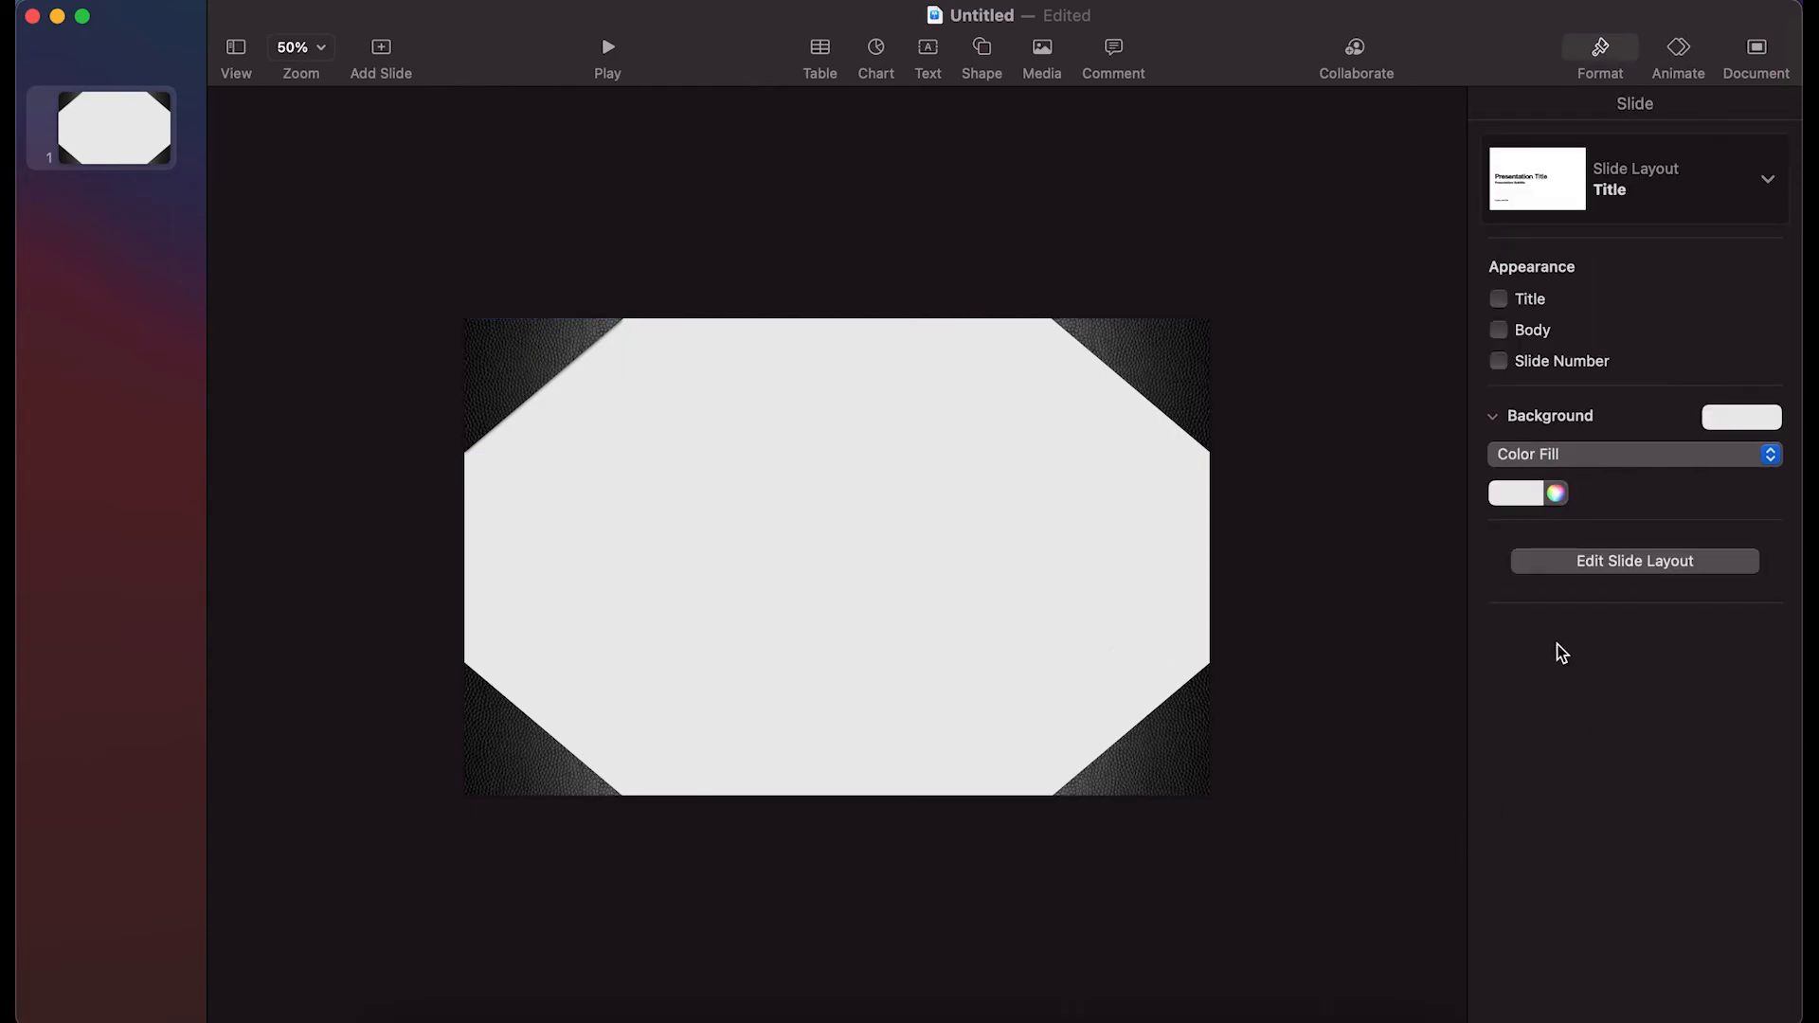
left_click(553, 367)
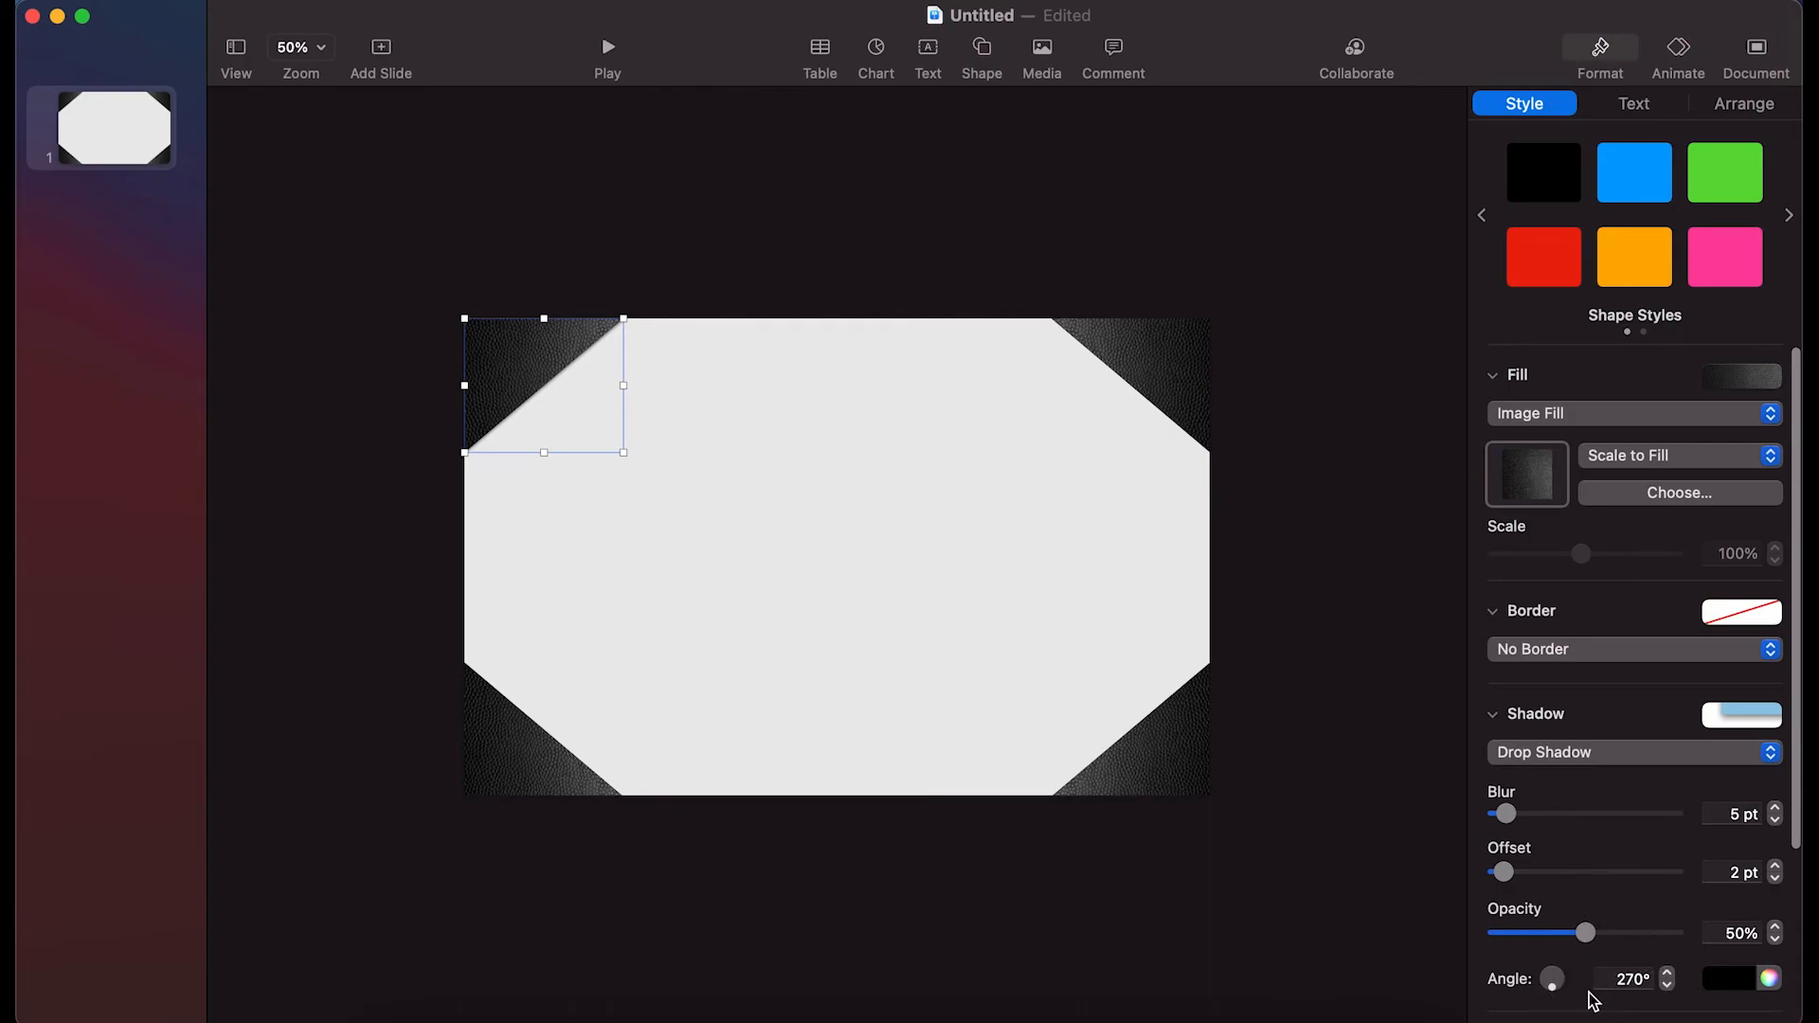
Apply a Drop Shadow to the leather triangle in the slide's upper-right corner and deselect it
left_click(1132, 354)
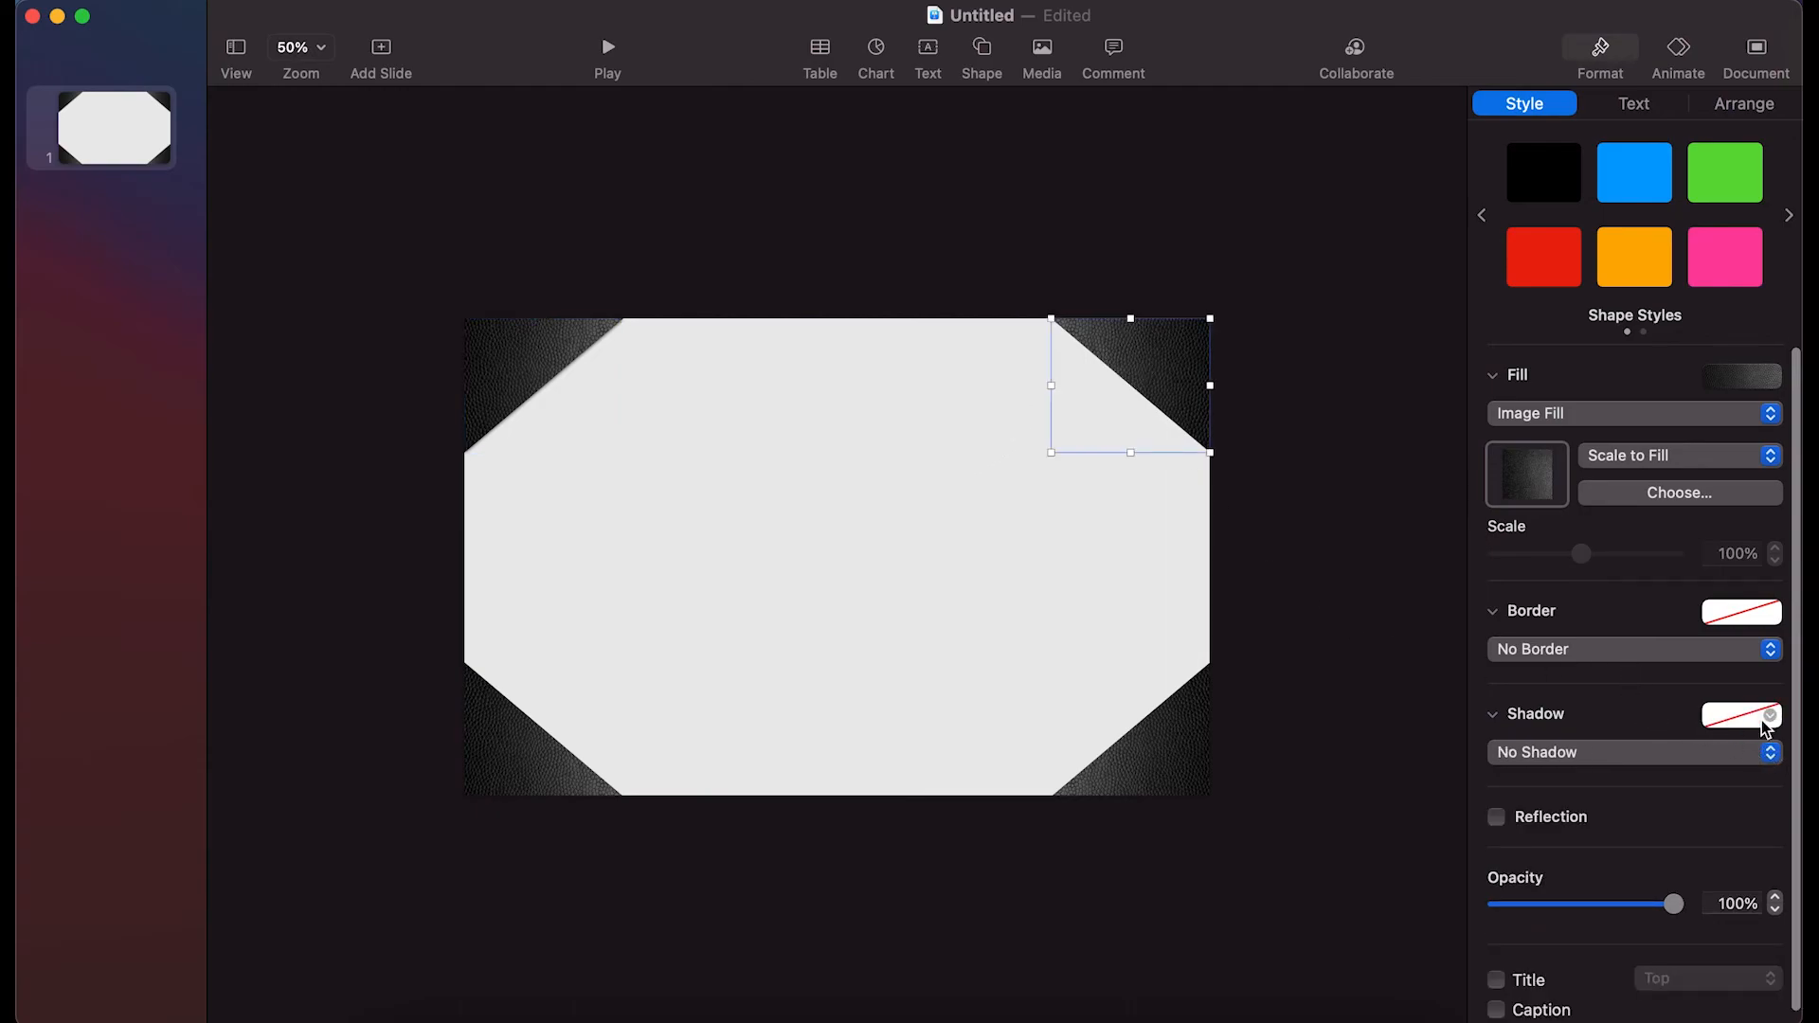
left_click(1776, 761)
left_click(1596, 779)
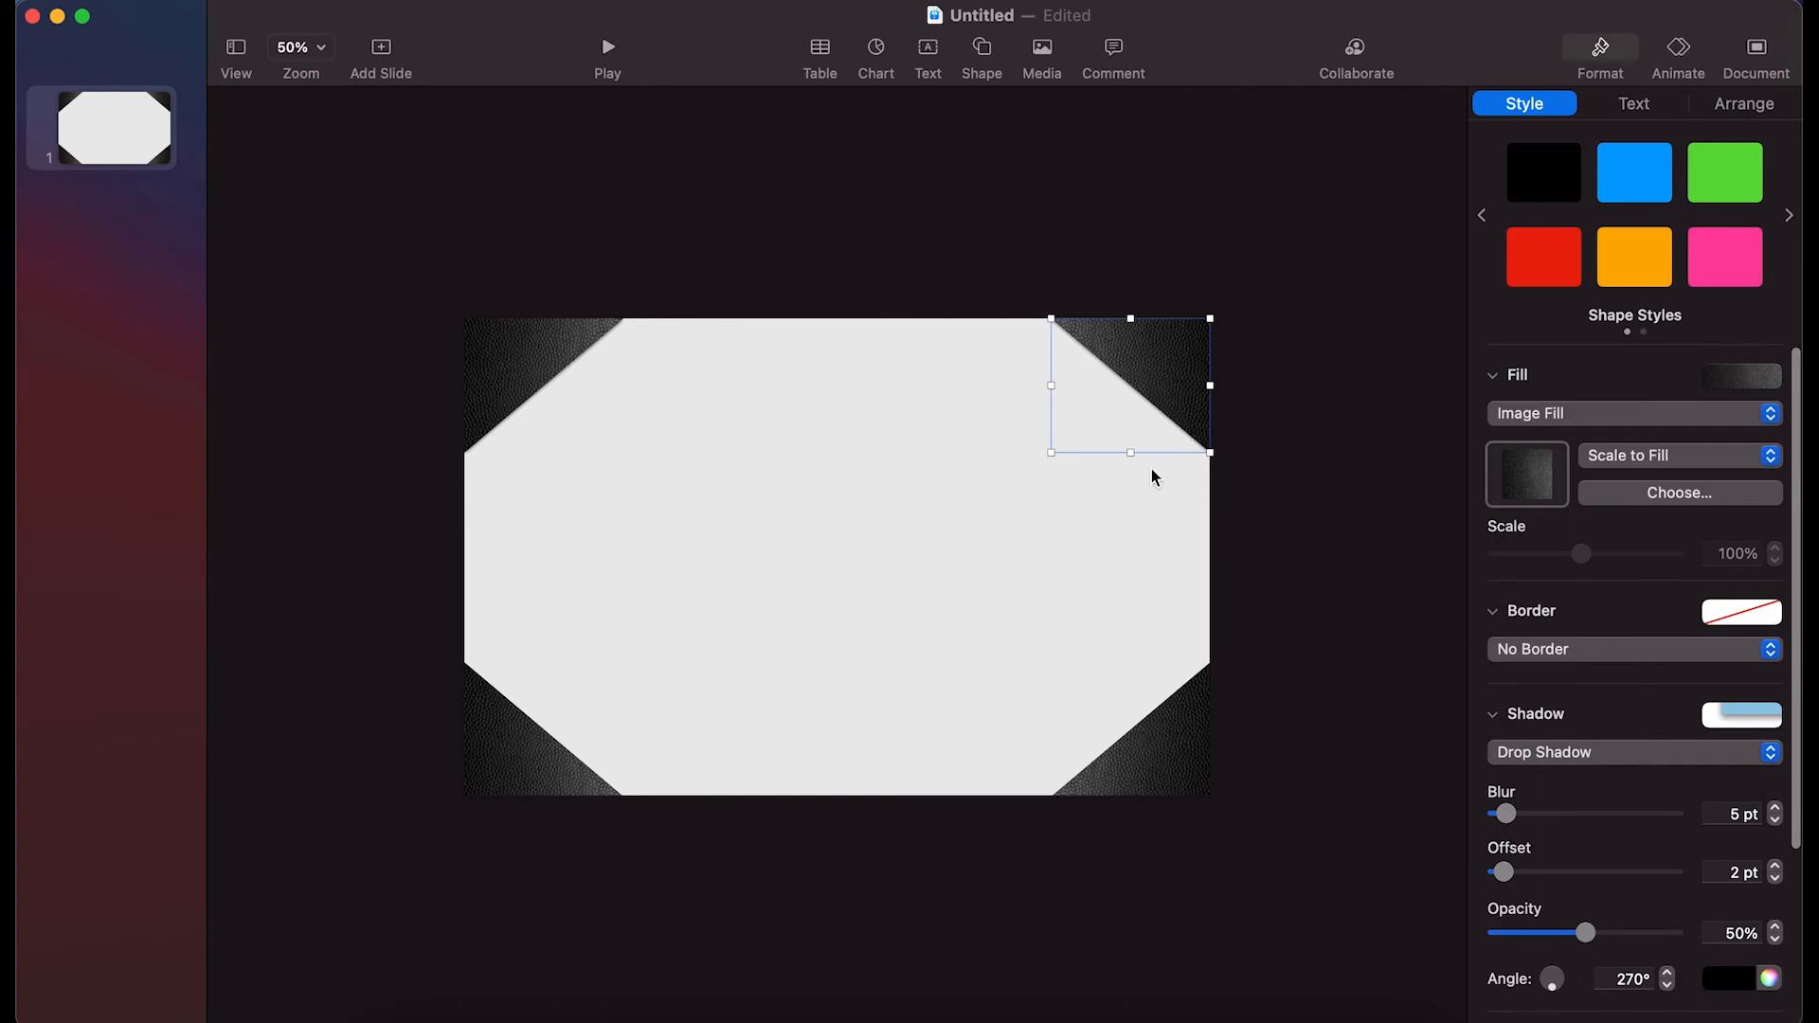
left_click(1012, 580)
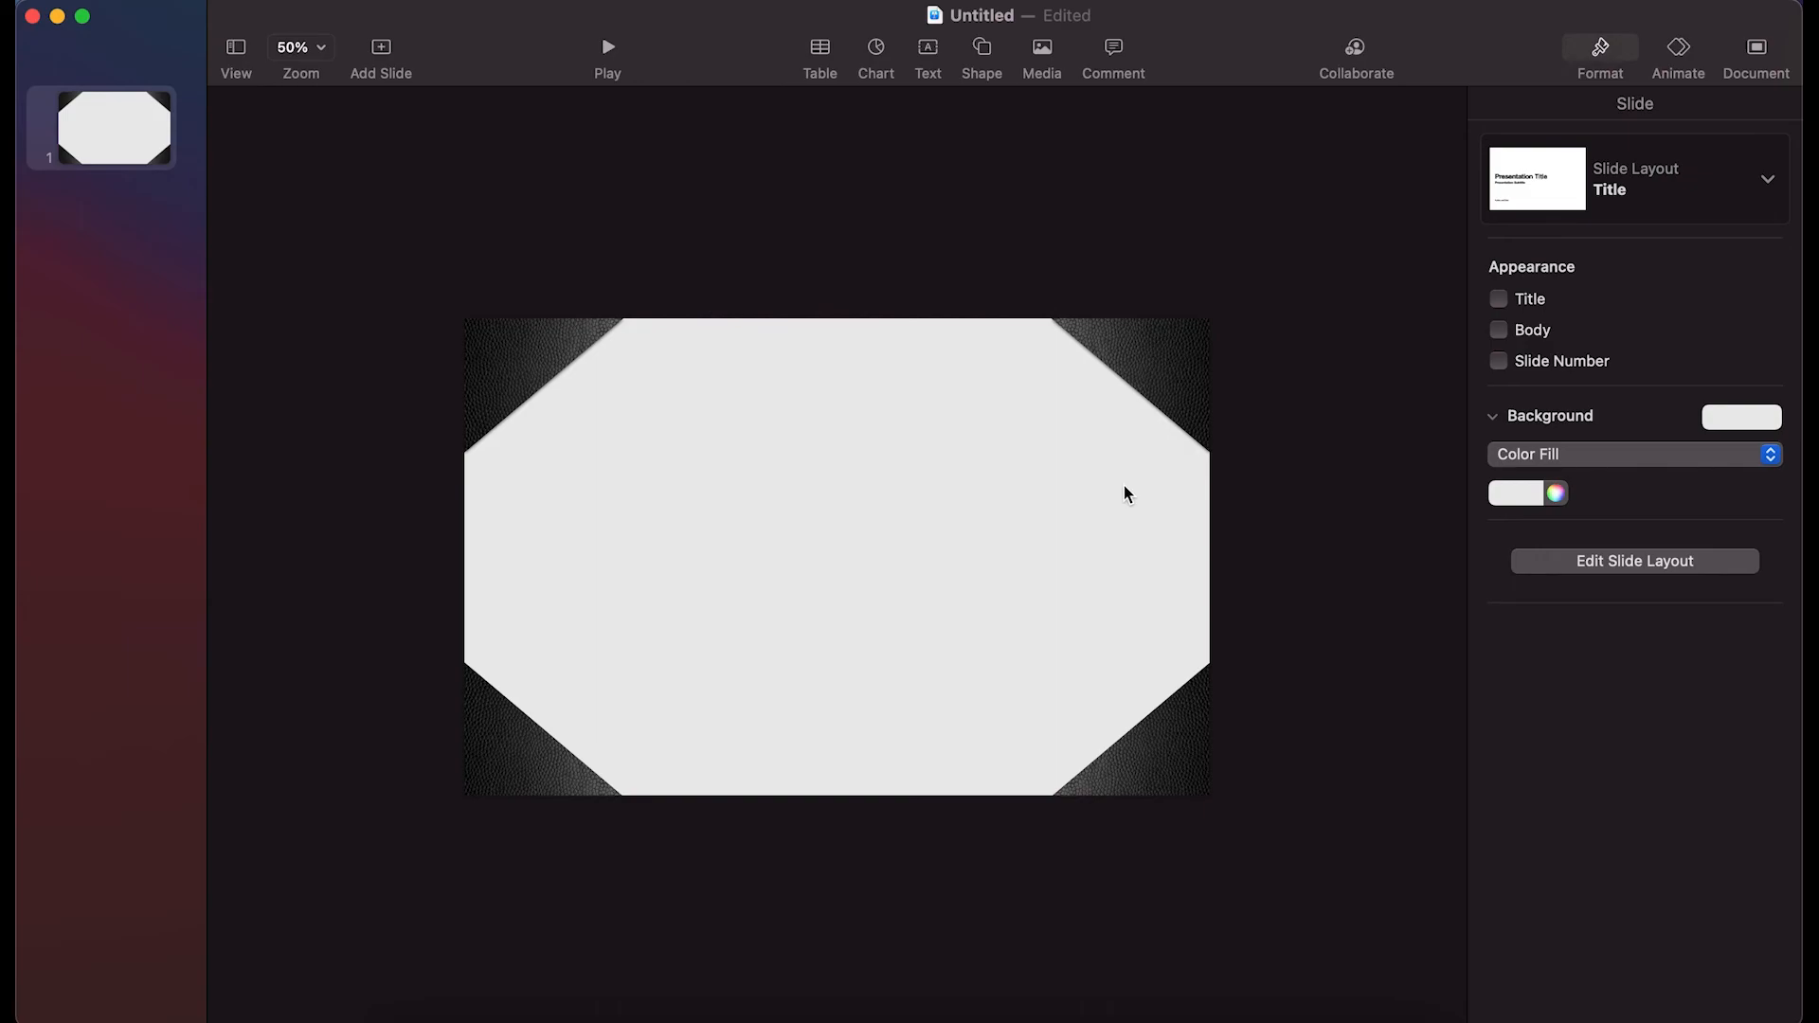
left_click(1182, 379)
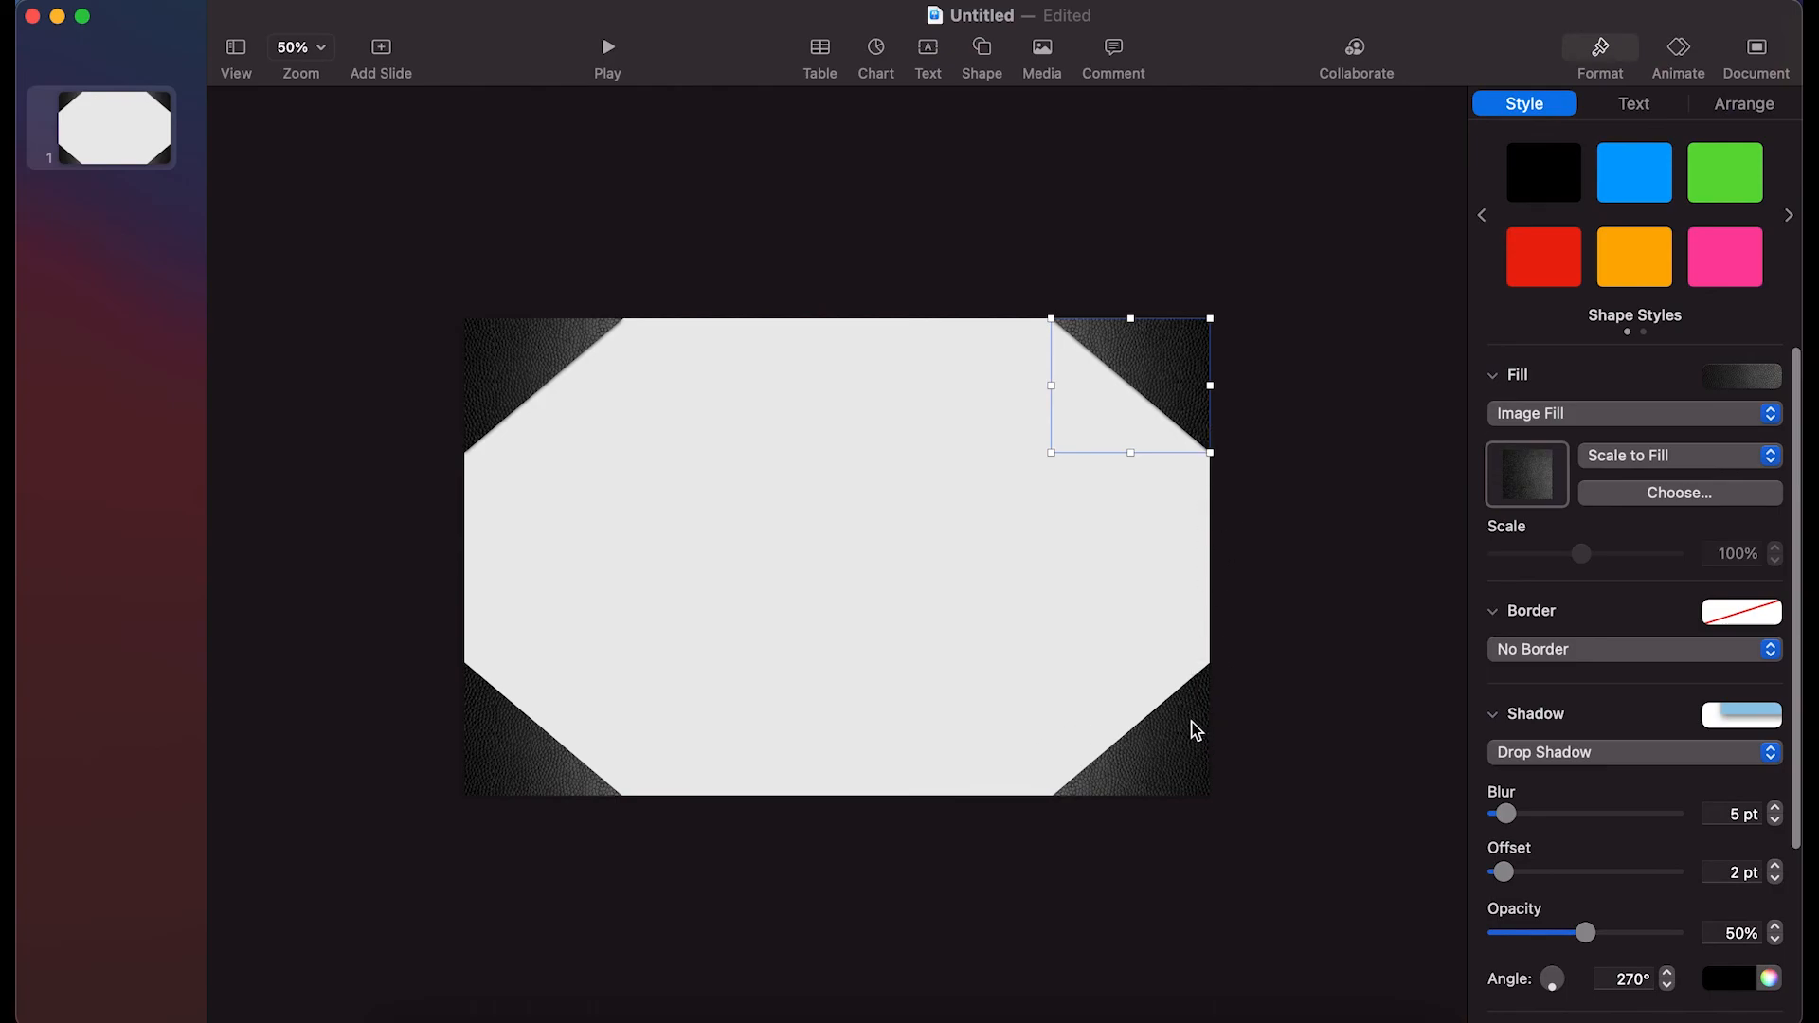
left_click(843, 560)
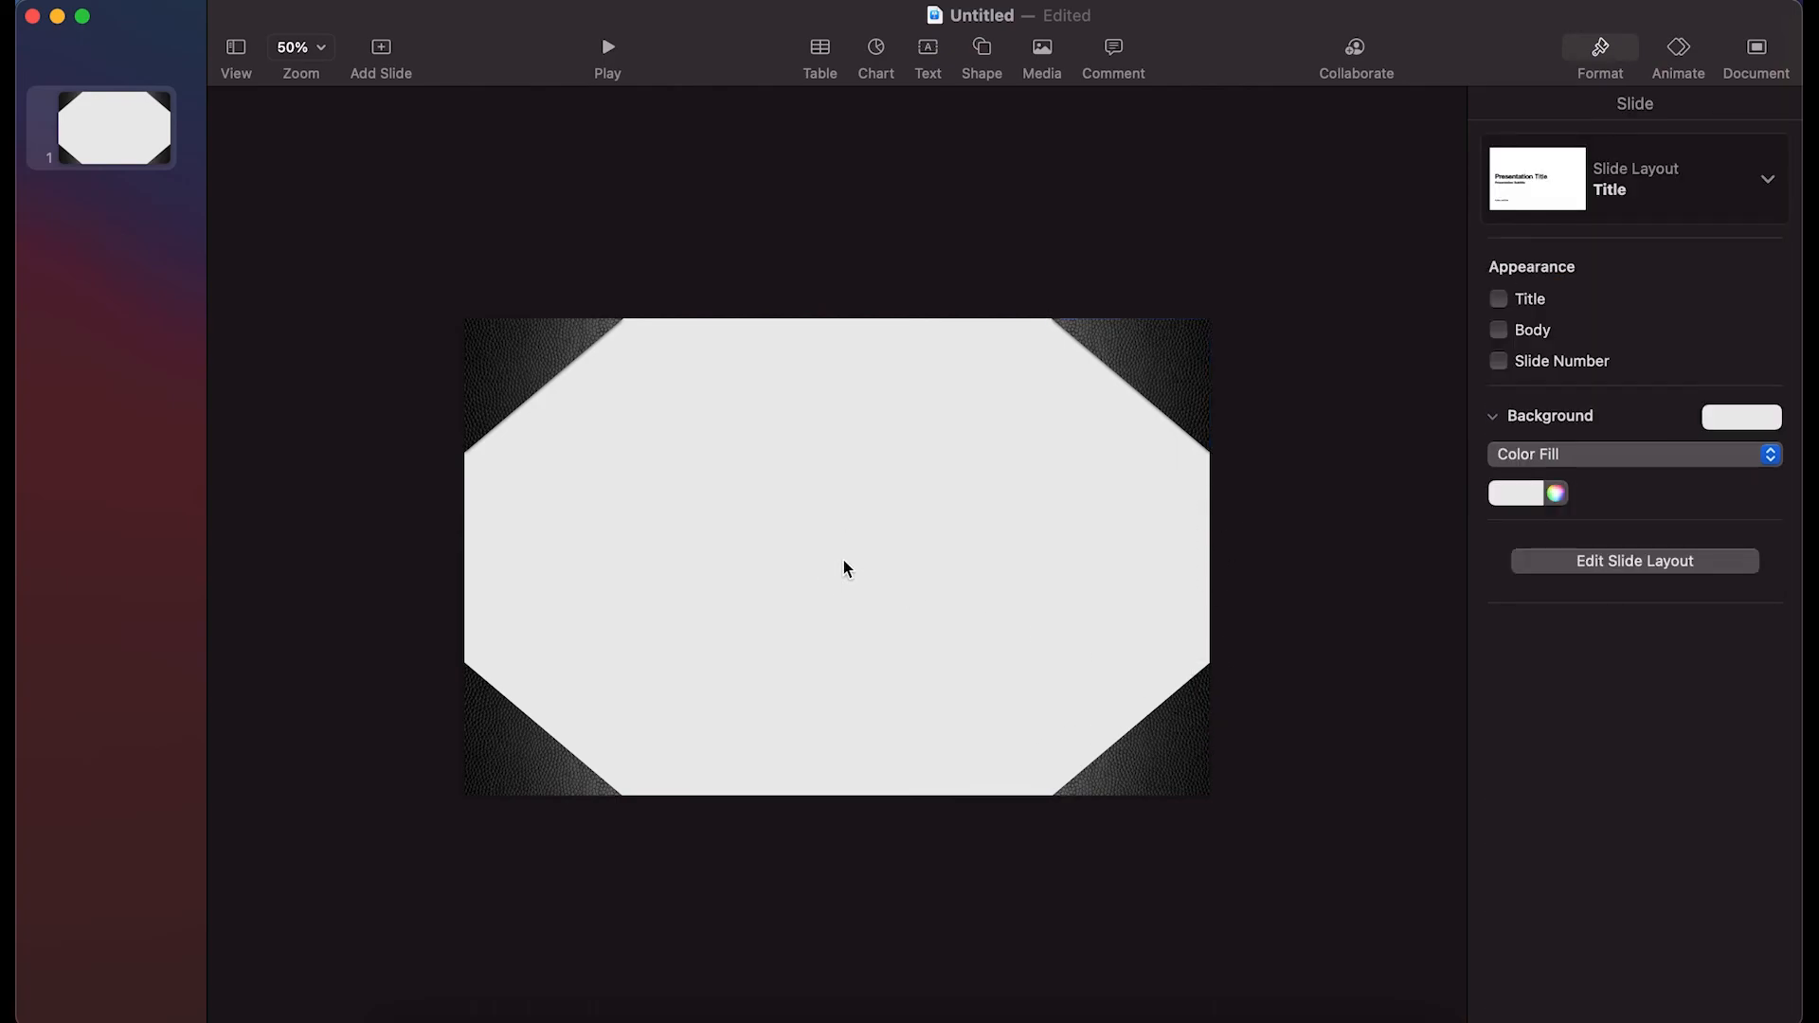